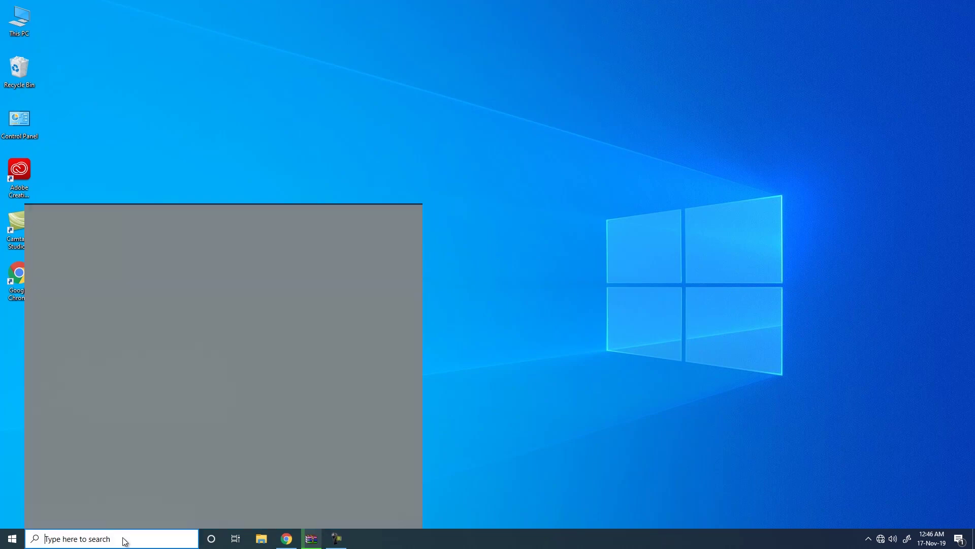
Launch Adobe XD in a maximised window and create a new document with the Web 1920 artboard preset.
type("ado")
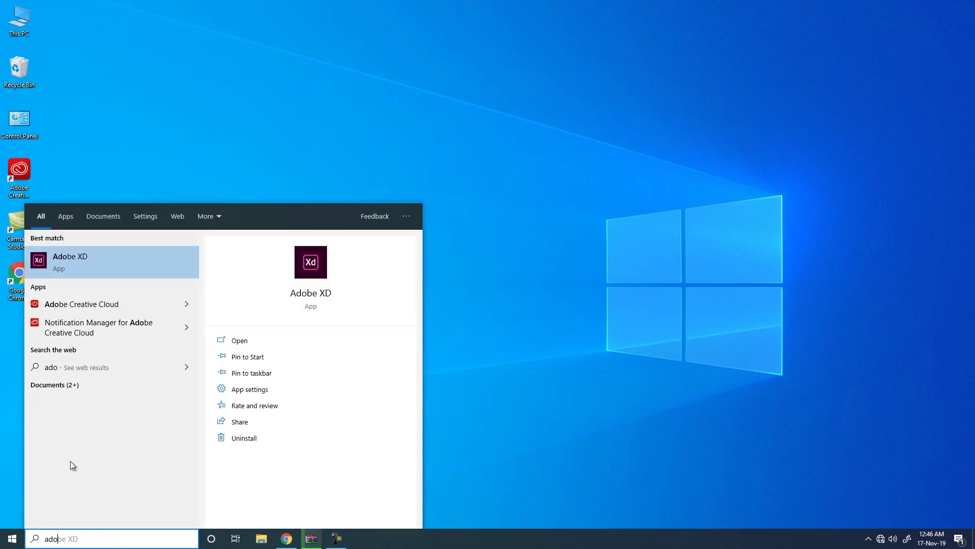
left_click(115, 264)
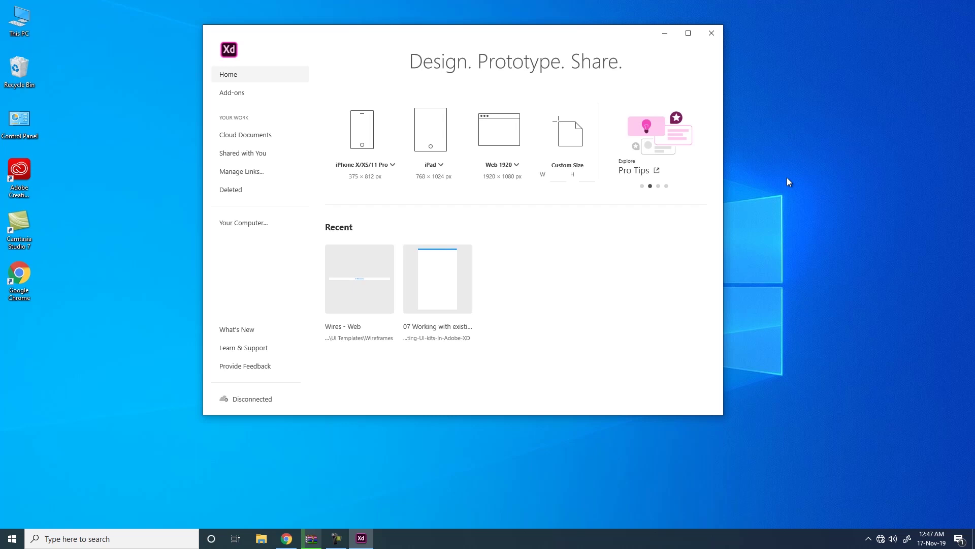
left_click(688, 33)
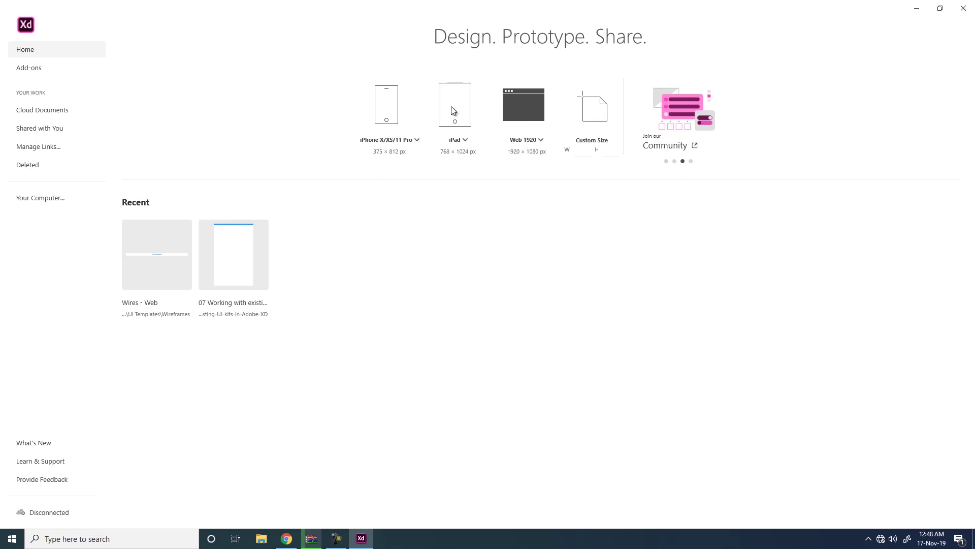
left_click(361, 539)
left_click(361, 538)
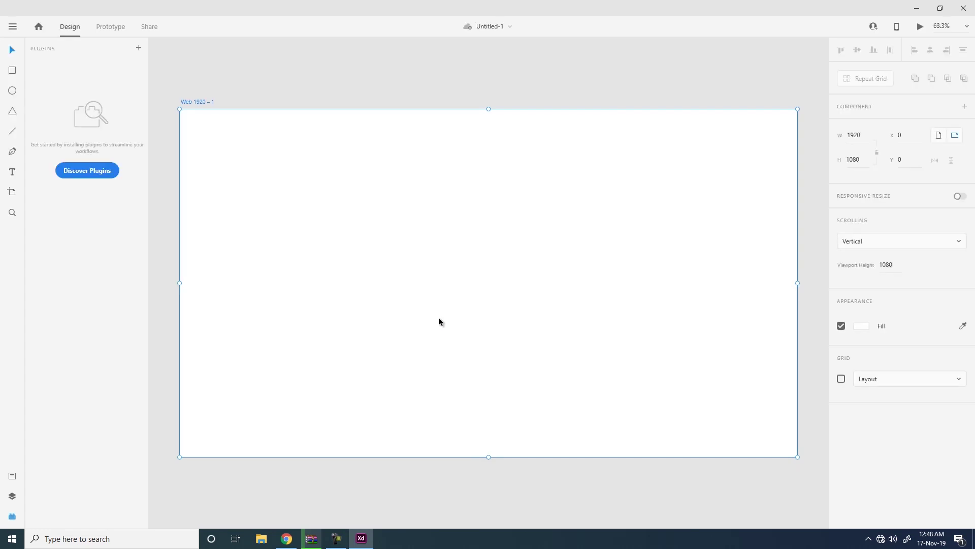
Select the Web 1920 artboard and move it to about X -67, Y -128.
left_click(448, 69)
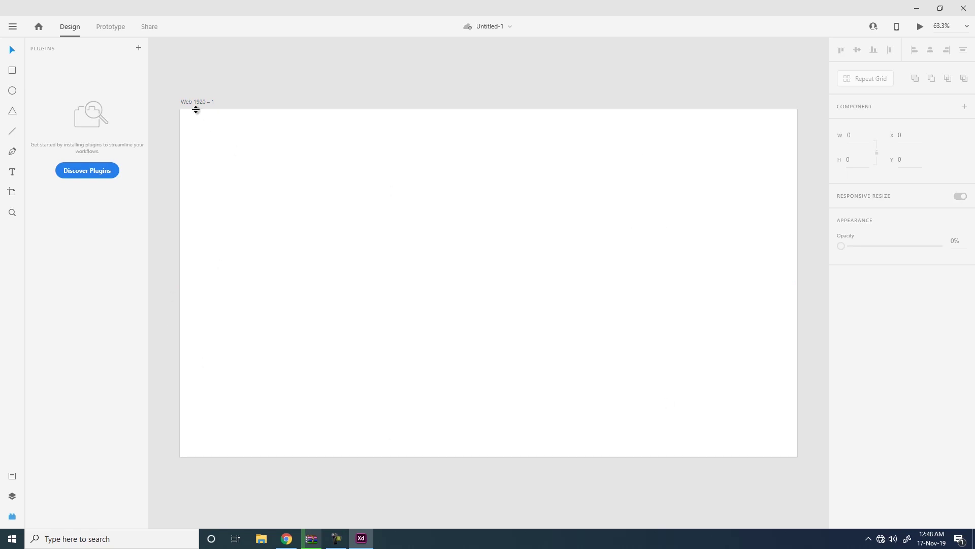
left_click(195, 106)
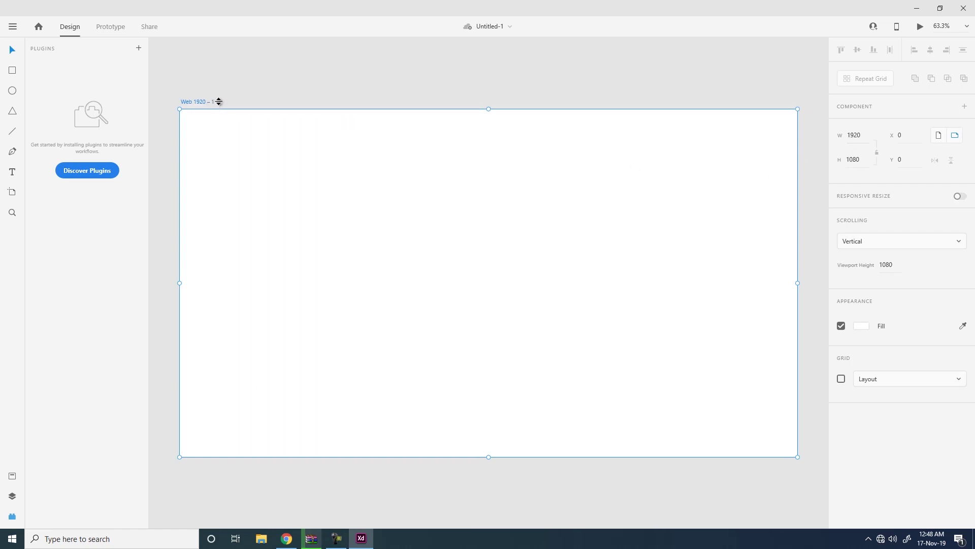
left_click_drag(279, 182, 303, 163)
mouse_move(370, 188)
left_mouse_down()
mouse_move(337, 167)
mouse_move(441, 191)
mouse_move(372, 174)
left_mouse_up()
key("space")
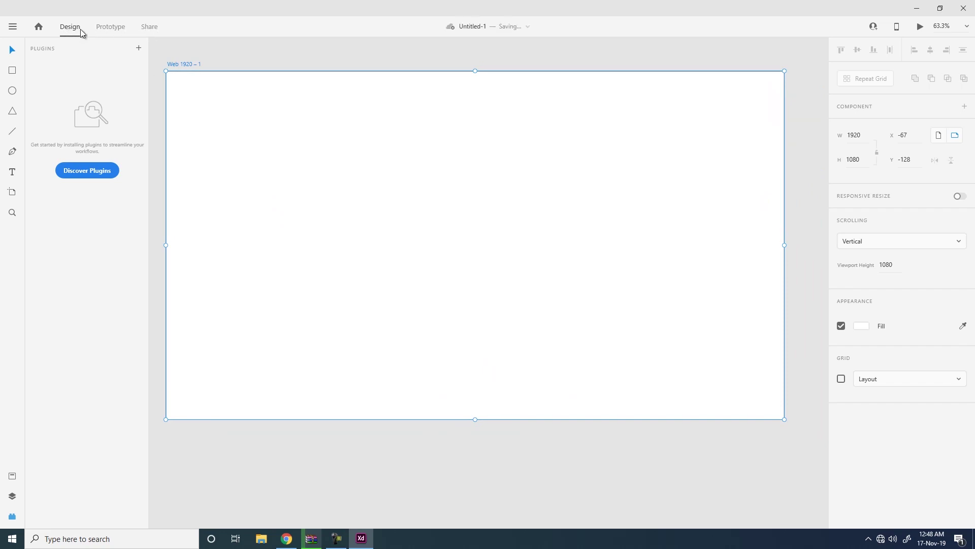
Look through the main file commands, the export options, and the document's assets, layers and plugins.
left_click(12, 28)
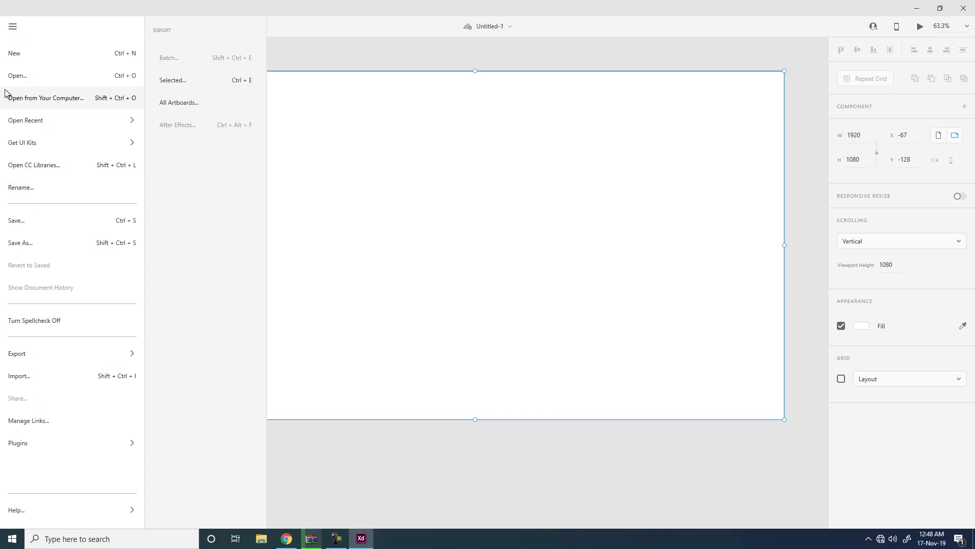
left_click(13, 28)
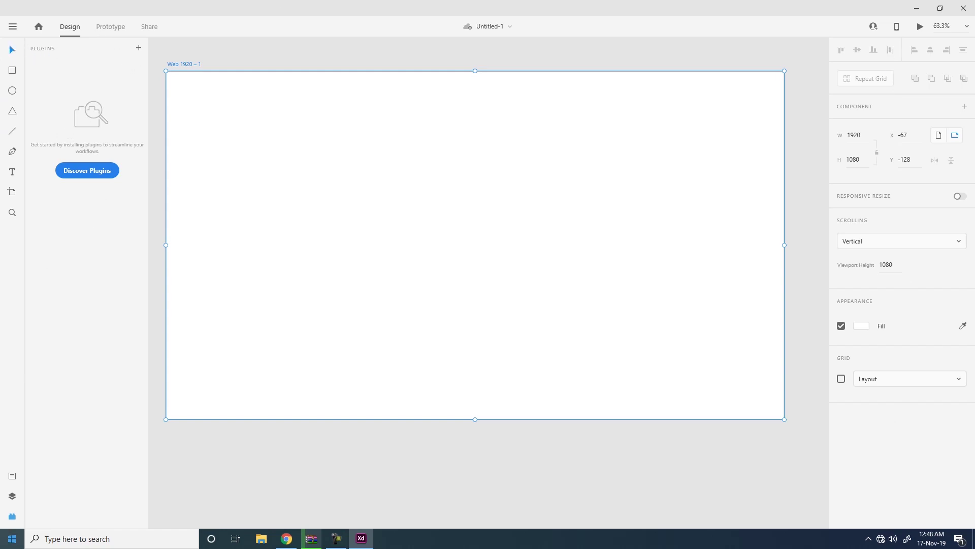
left_click(12, 477)
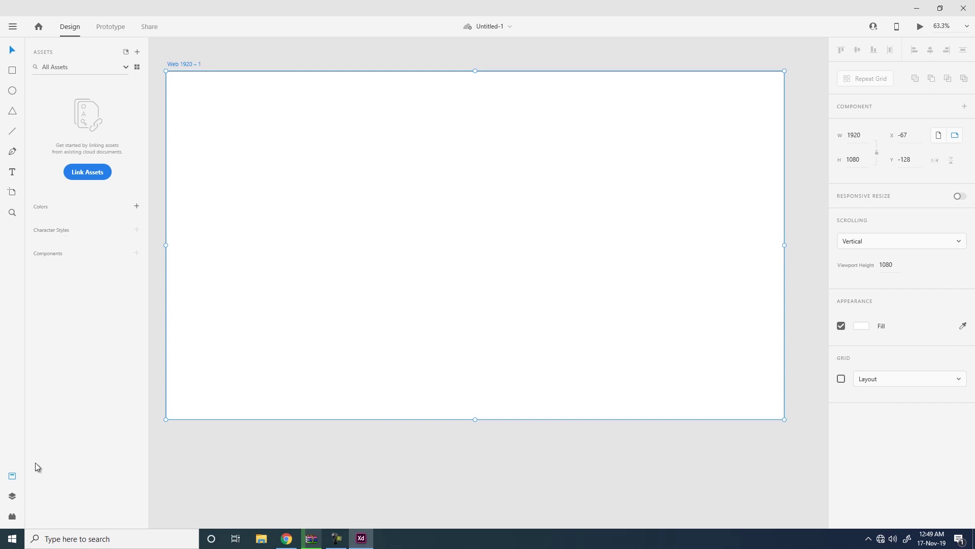
left_click(15, 500)
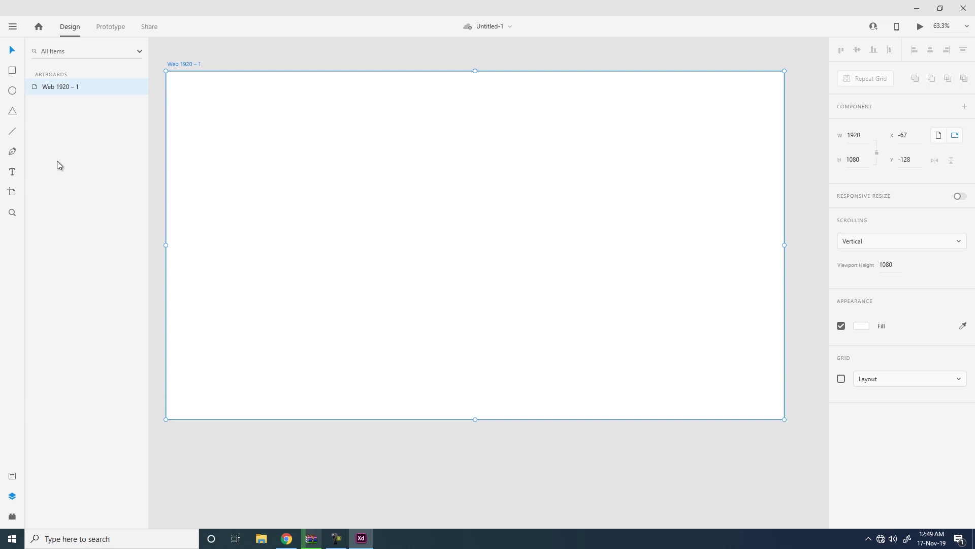
left_click(12, 516)
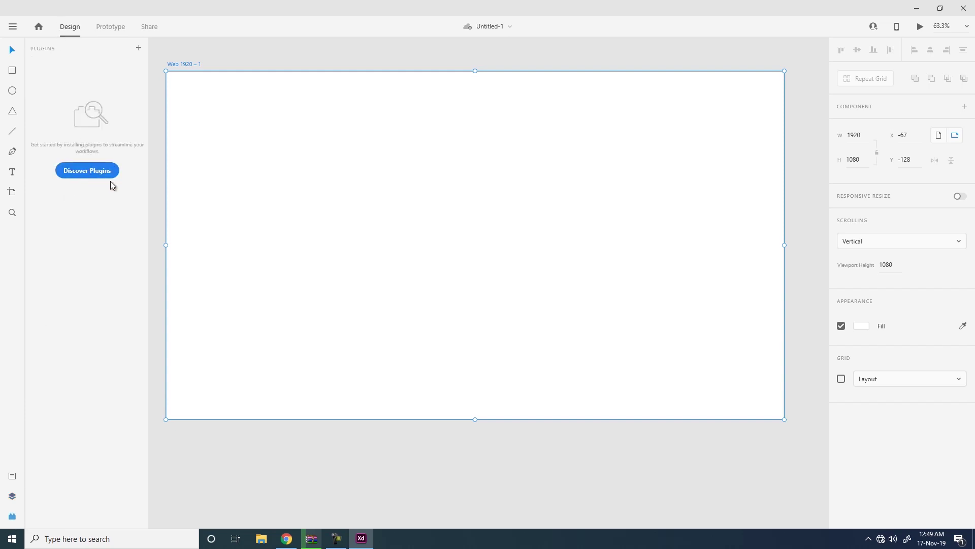
View the Prototype and Share modes, return to Design mode, and hide the plugins list.
left_click(120, 29)
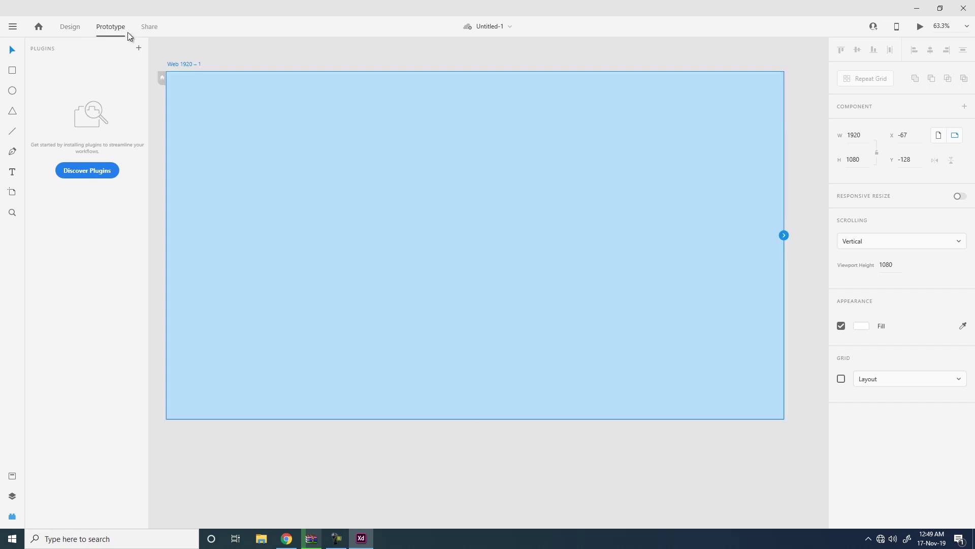
left_click(149, 27)
left_click(65, 27)
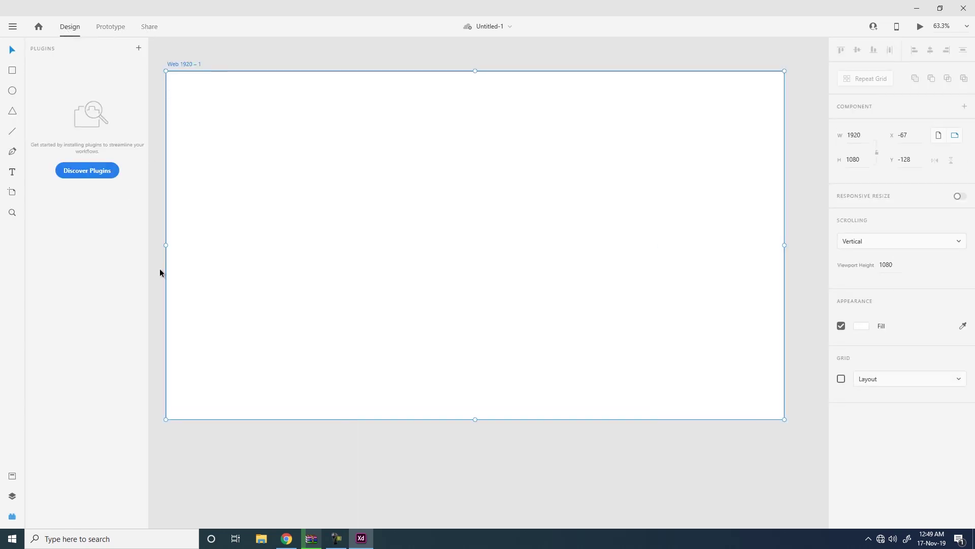
left_click(12, 516)
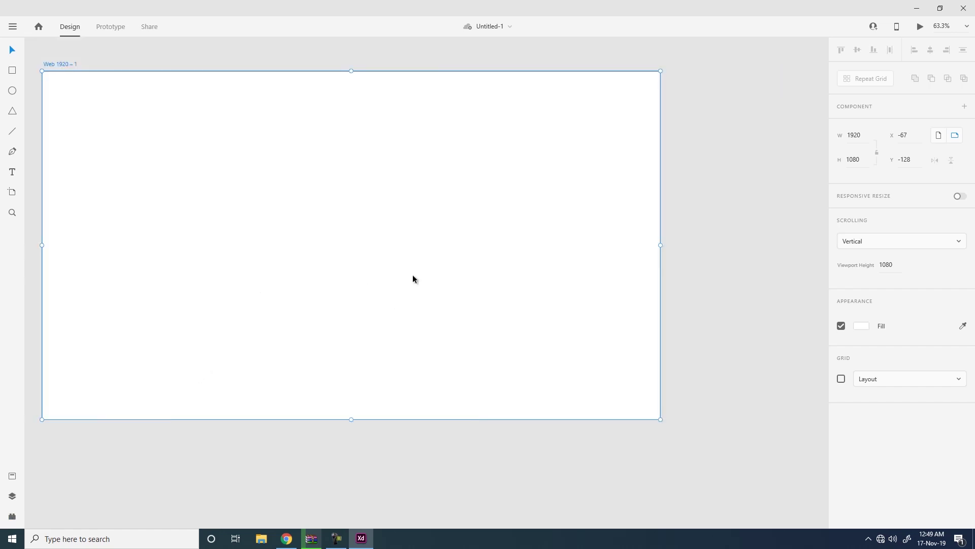
left_click_drag(370, 252, 438, 276)
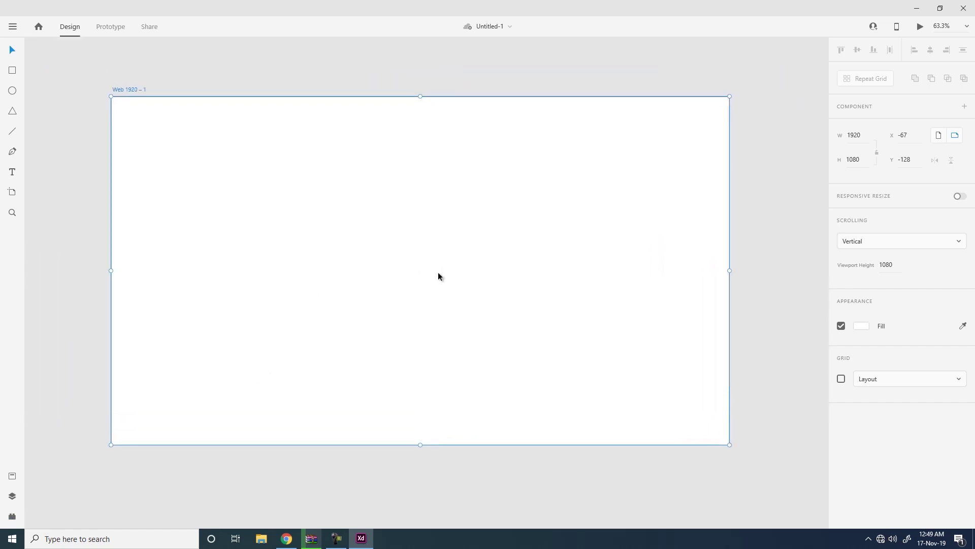
key("ctrl+0")
scroll(437, 276, "up", 2)
scroll(438, 276, "down", 5)
left_click(438, 276)
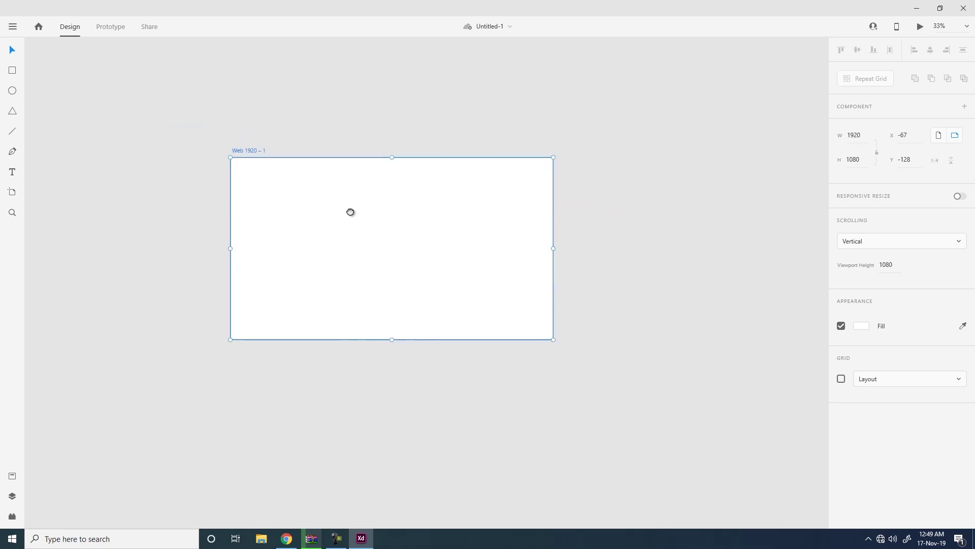
left_click_drag(411, 245, 267, 169)
left_click(560, 131)
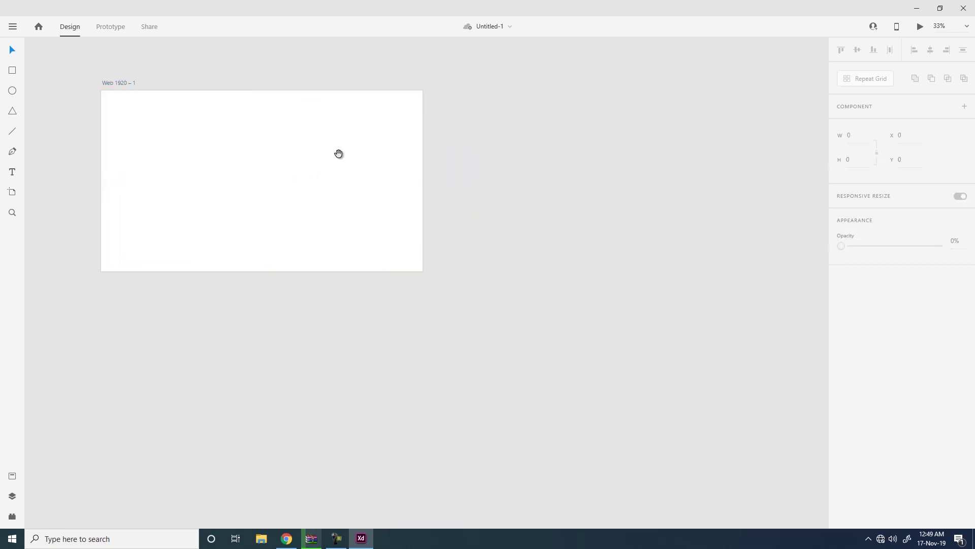
left_click_drag(347, 162, 342, 176)
left_click(305, 175)
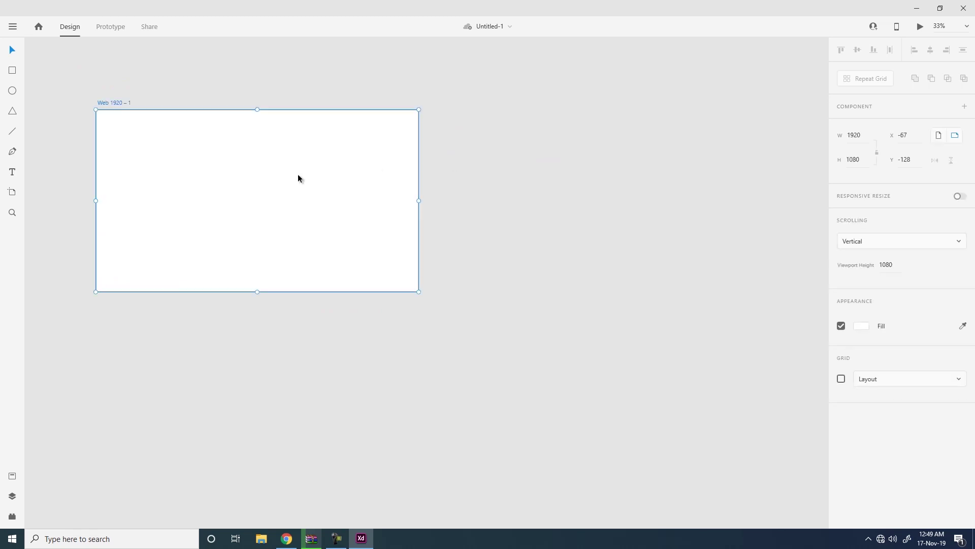
left_click(247, 93)
left_click_drag(258, 166, 307, 176)
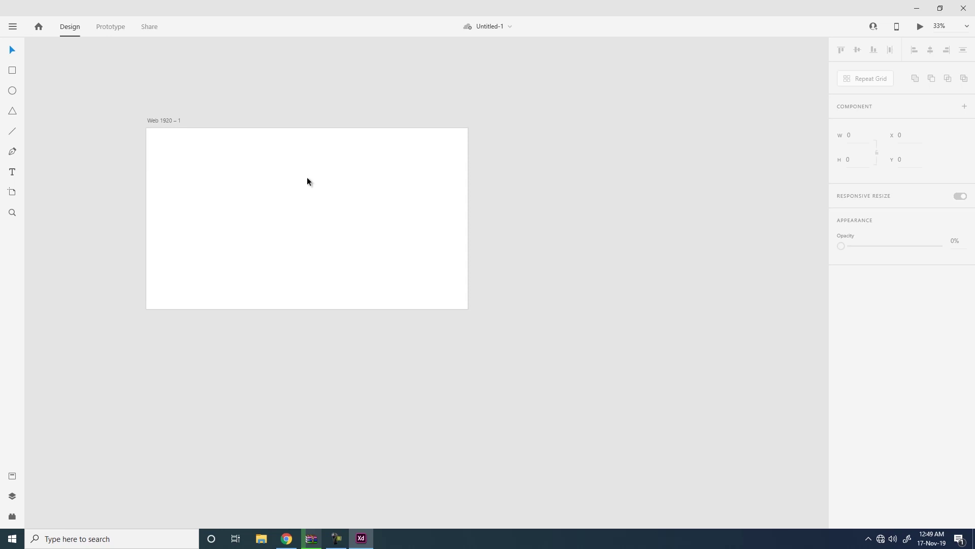
Browse the artboard presets and add a 360 x 640 Android Mobile artboard beside the Web 1920 artboard.
left_click(13, 195)
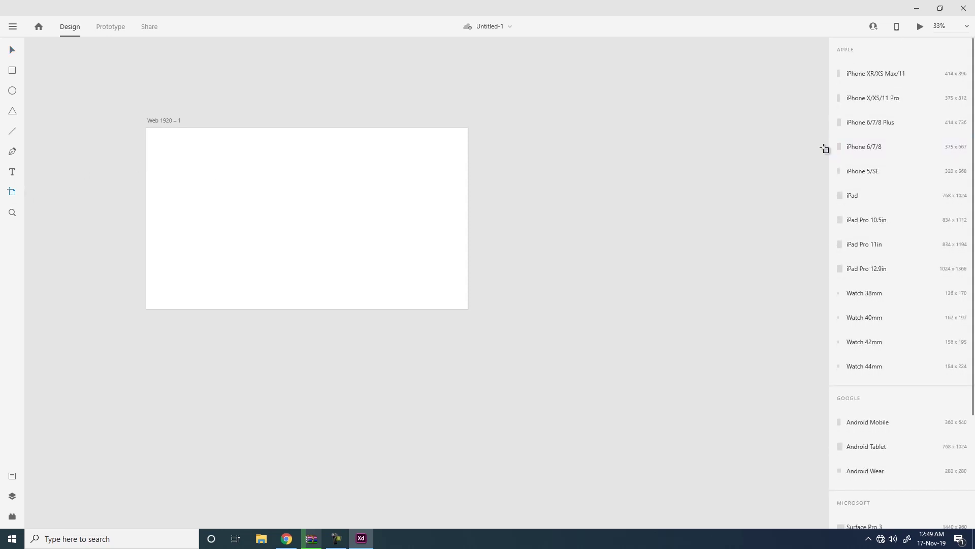
scroll(889, 380, "down", 3)
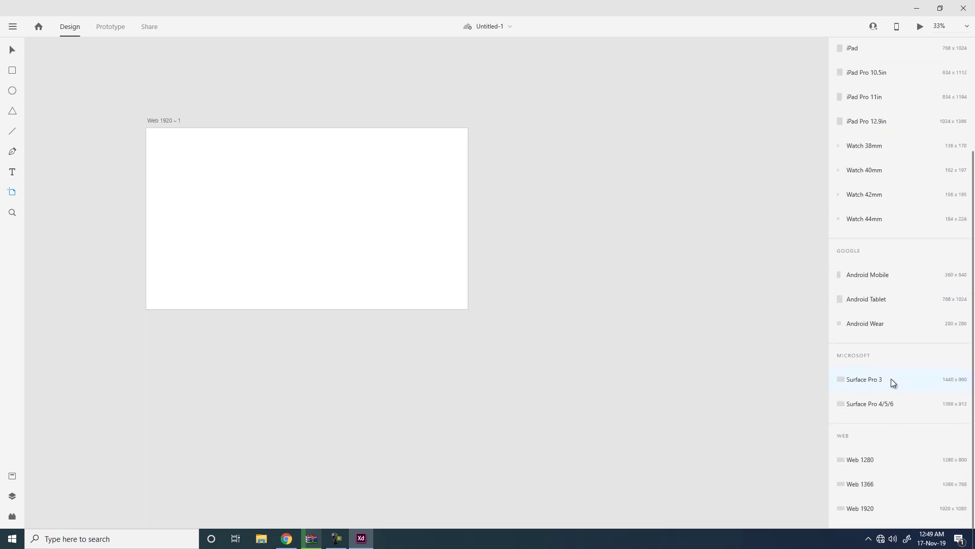
scroll(891, 364, "up", 2)
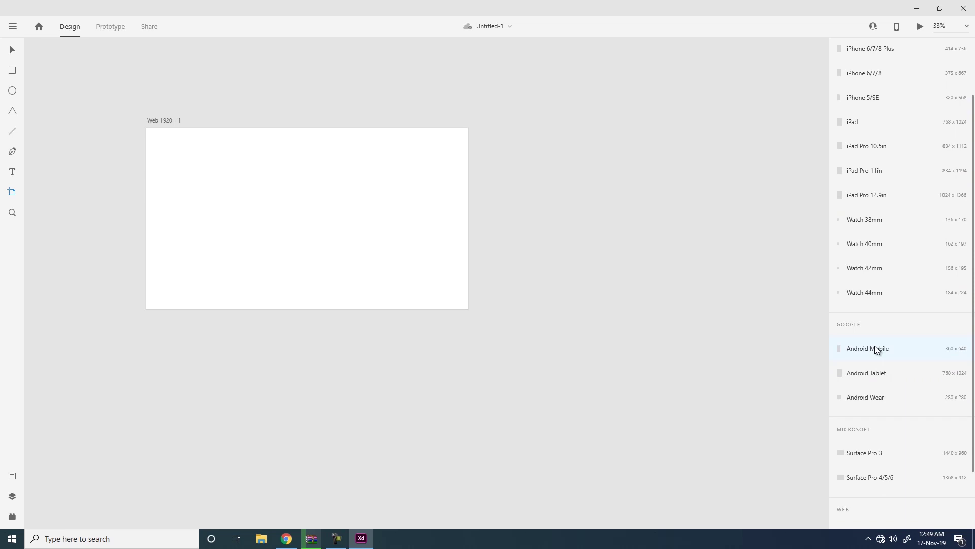
left_click(873, 350)
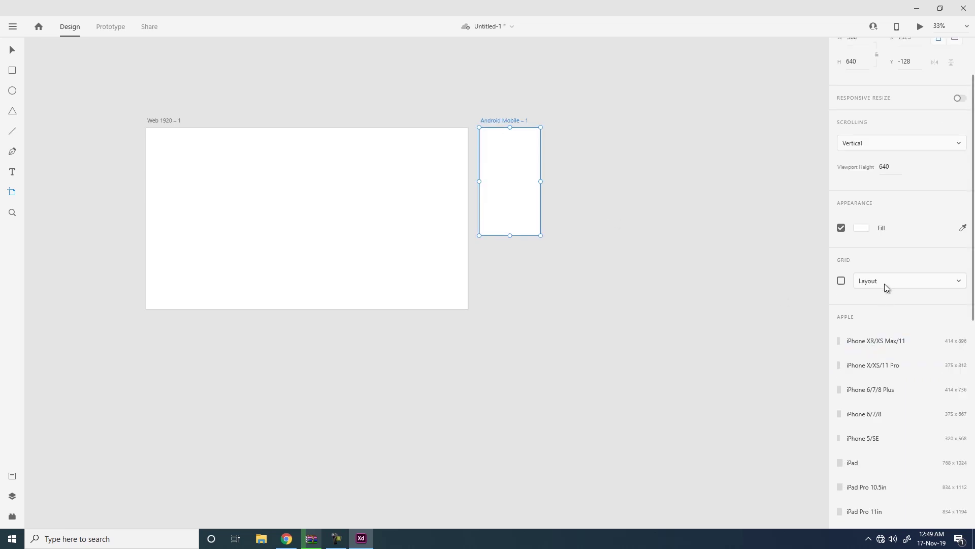
scroll(874, 278, "up", 2)
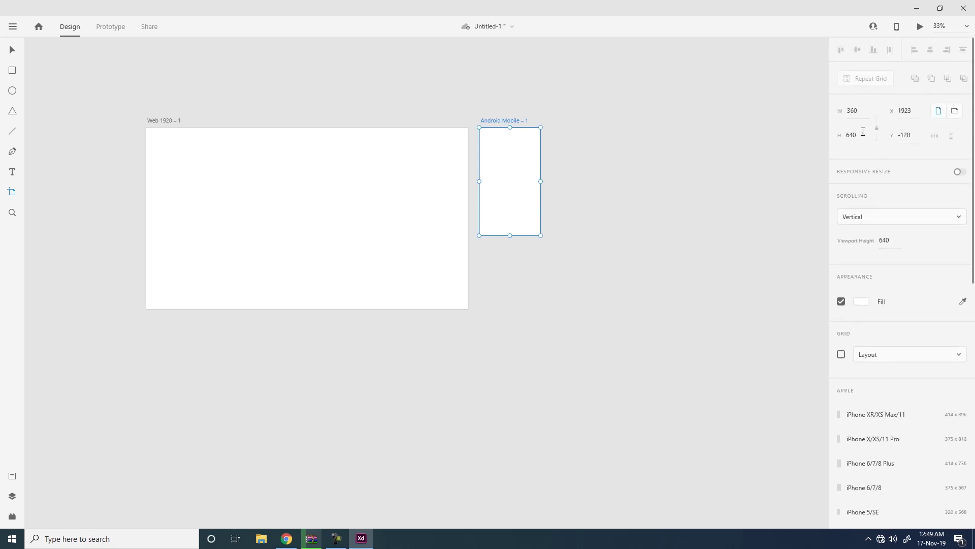
key("ctrl+s")
left_click(16, 51)
left_click(626, 183)
left_click(526, 157)
left_click(678, 200)
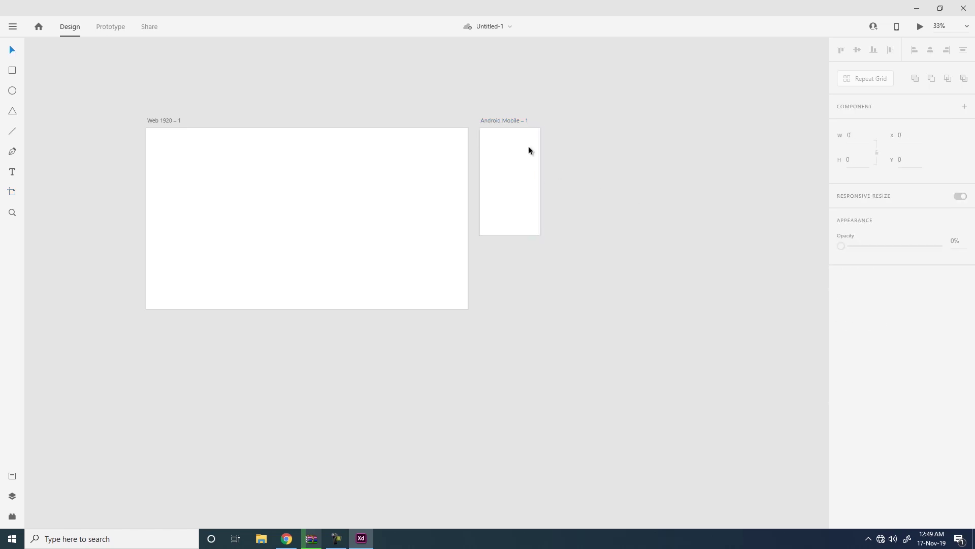
Add four more Android Mobile artboards in a row beside the first one using the Artboard tool.
left_click(12, 192)
left_click(550, 130)
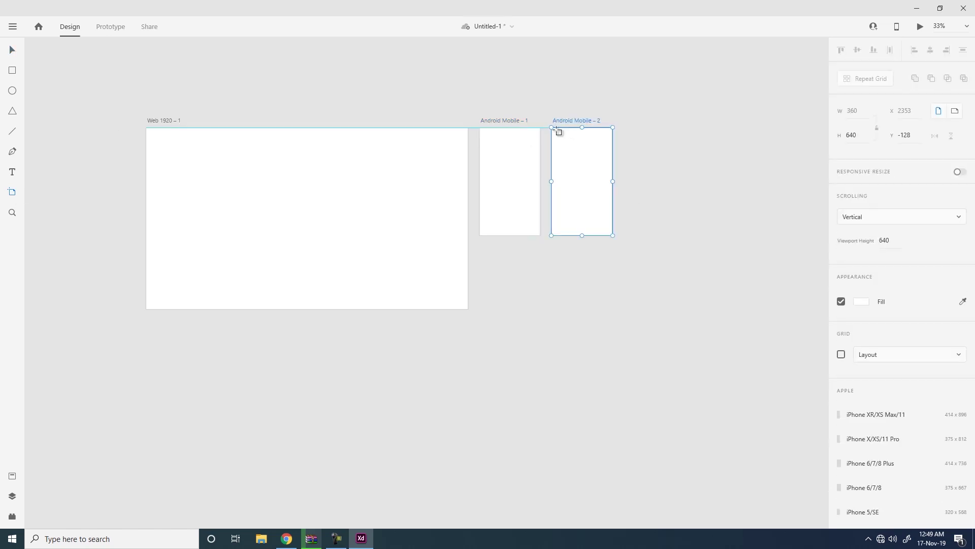
left_click(625, 128)
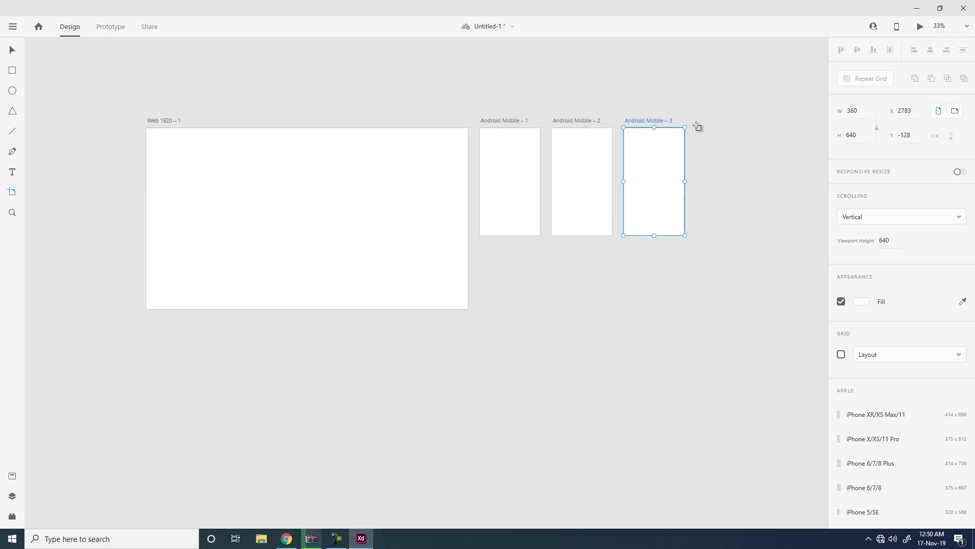
left_click(697, 127)
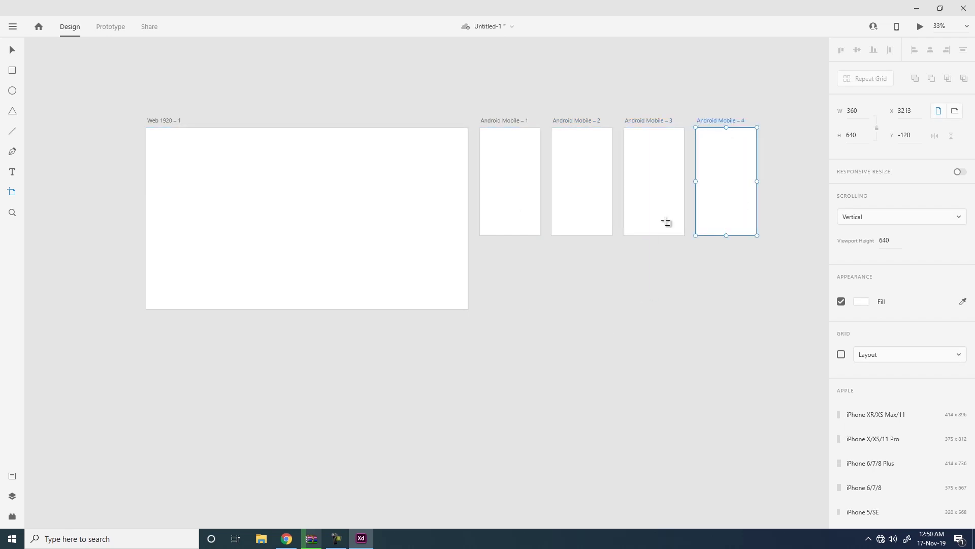
left_click(483, 252)
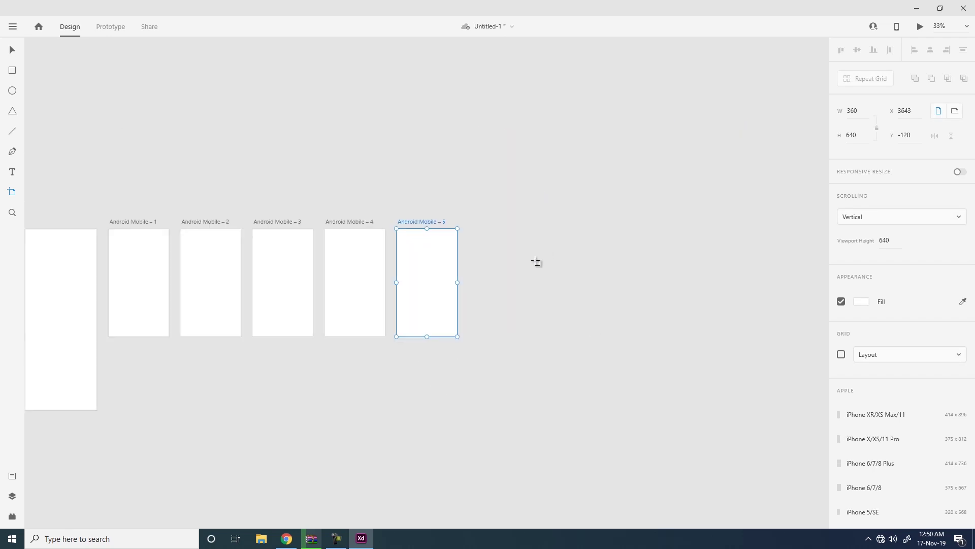
left_click_drag(340, 231, 560, 140)
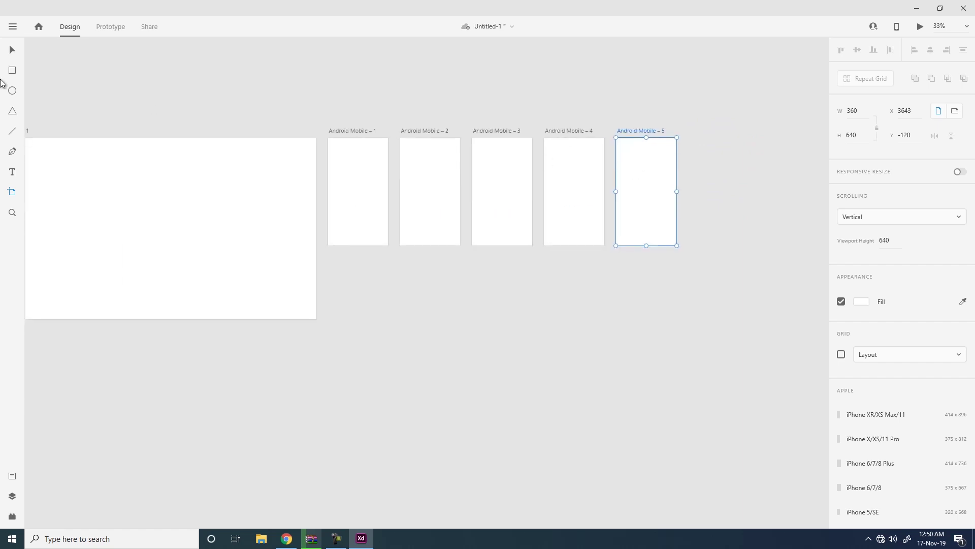
Move the fifth Android Mobile artboard below the first one, to about X 1923, Y 572.
left_click(12, 49)
left_click_drag(650, 203, 374, 321)
left_click(504, 329)
left_click_drag(485, 196, 606, 194)
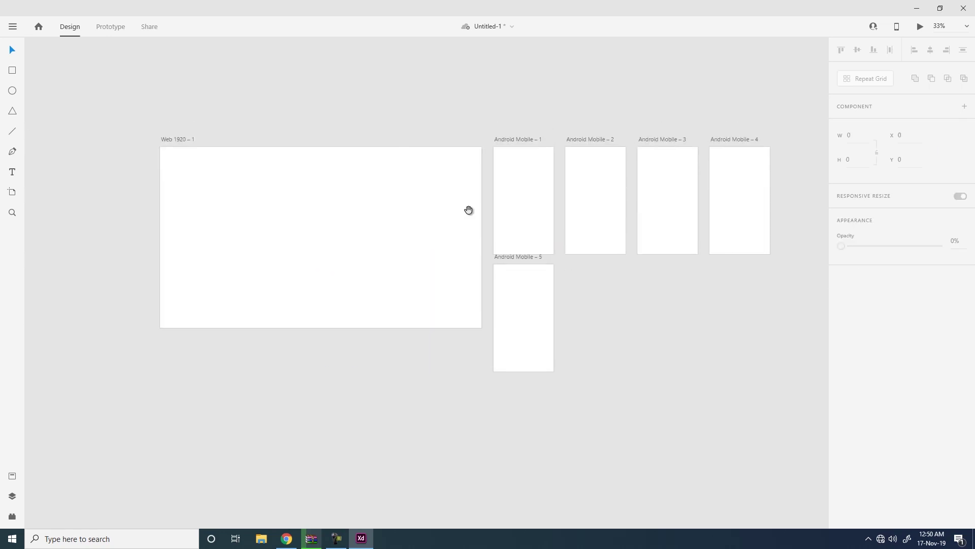
Delete all five Android Mobile artboards, leaving only the Web 1920 artboard on the canvas.
left_click(518, 259)
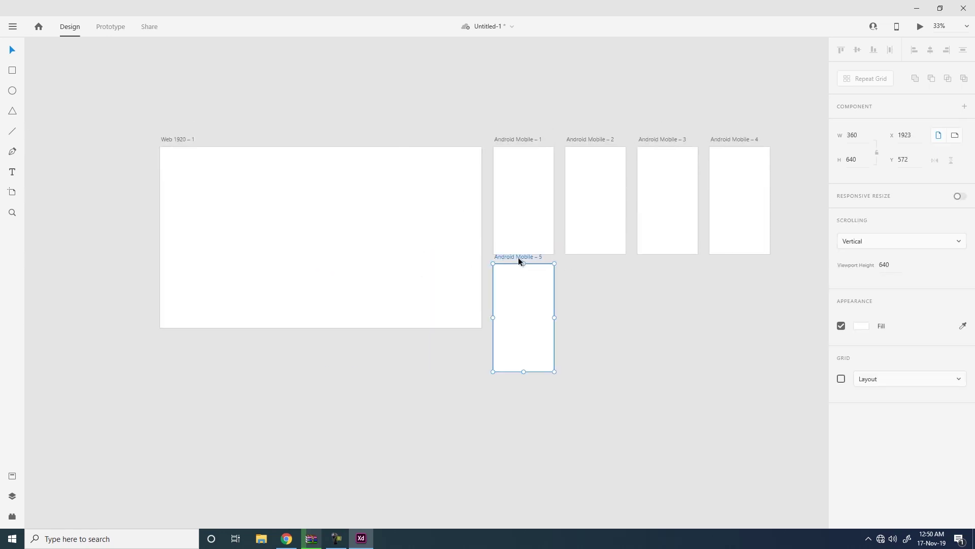
key("Delete")
left_click_drag(512, 105, 742, 296)
key("Delete")
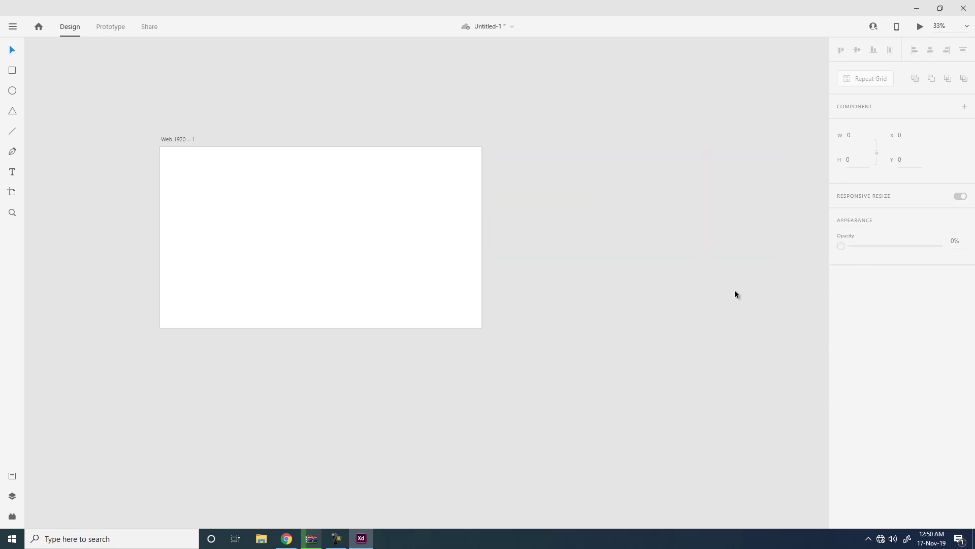
left_click_drag(202, 155, 384, 154)
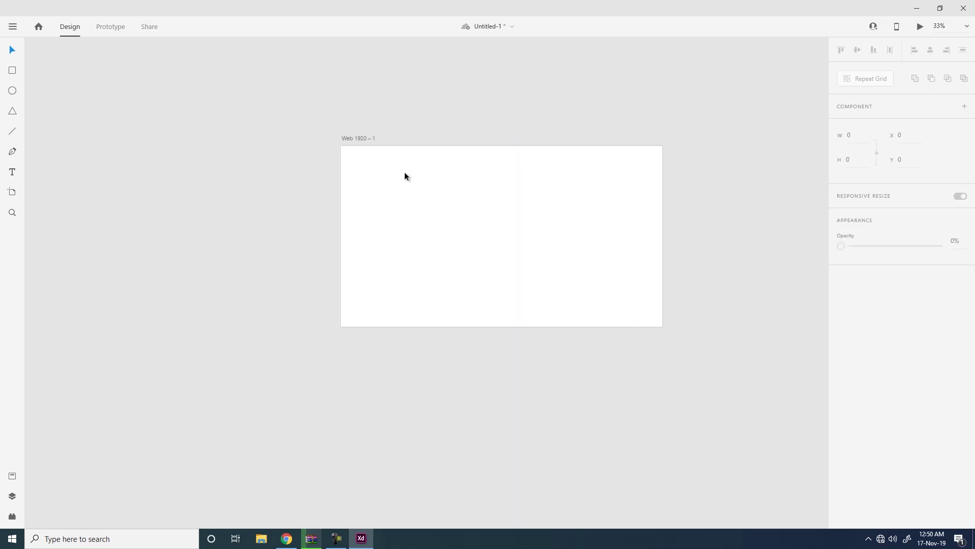
Examine the empty Web 1920 artboard at zoom levels between 50% and 200%.
key("ctrl+equal")
left_click_drag(542, 200, 481, 198)
key("ctrl+equal")
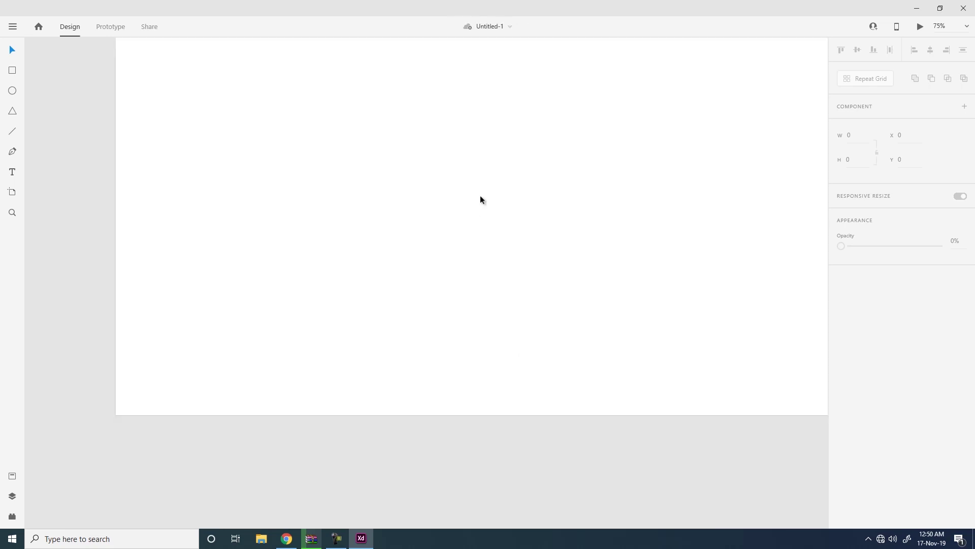
key("ctrl+minus")
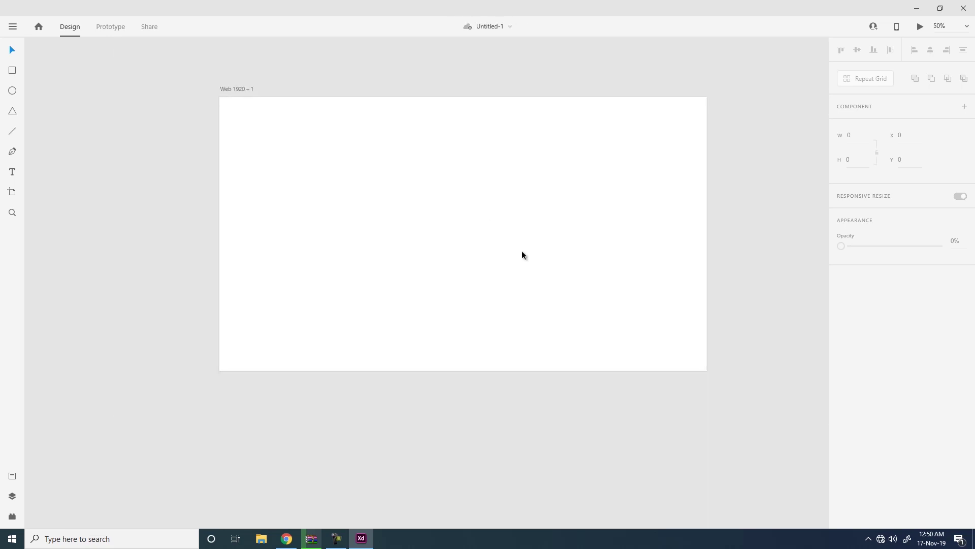
key("ctrl+equal")
key("ctrl+equal")
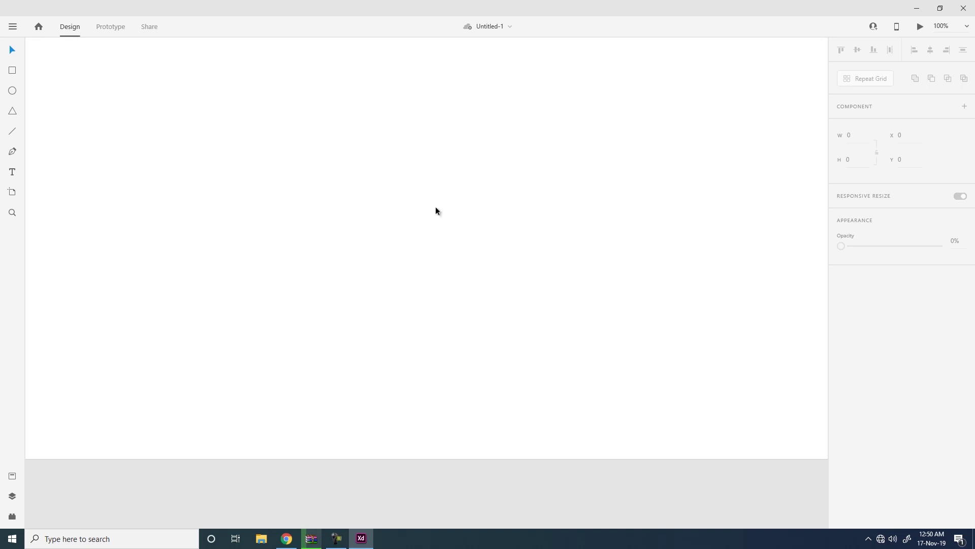
key("ctrl+equal")
key("ctrl+equal")
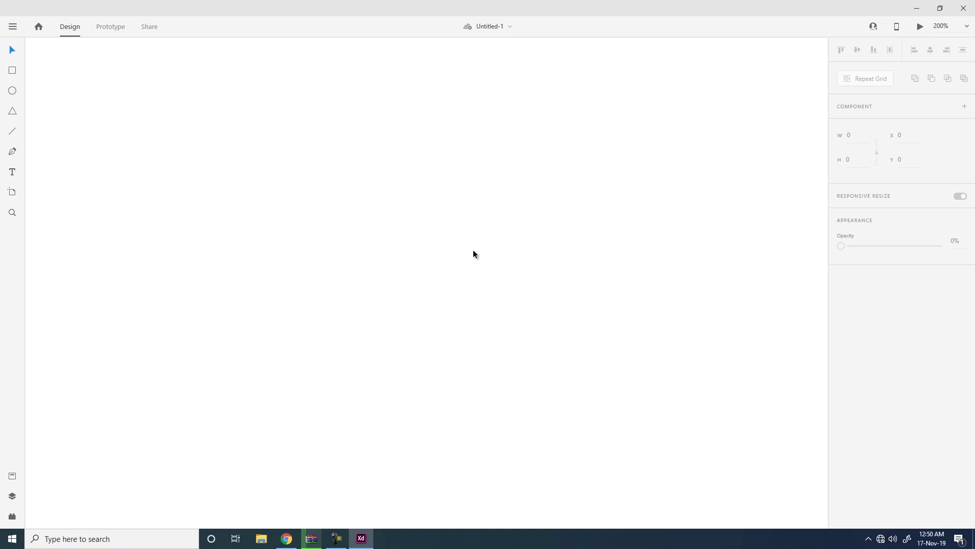
key("ctrl+minus")
key("ctrl+minus")
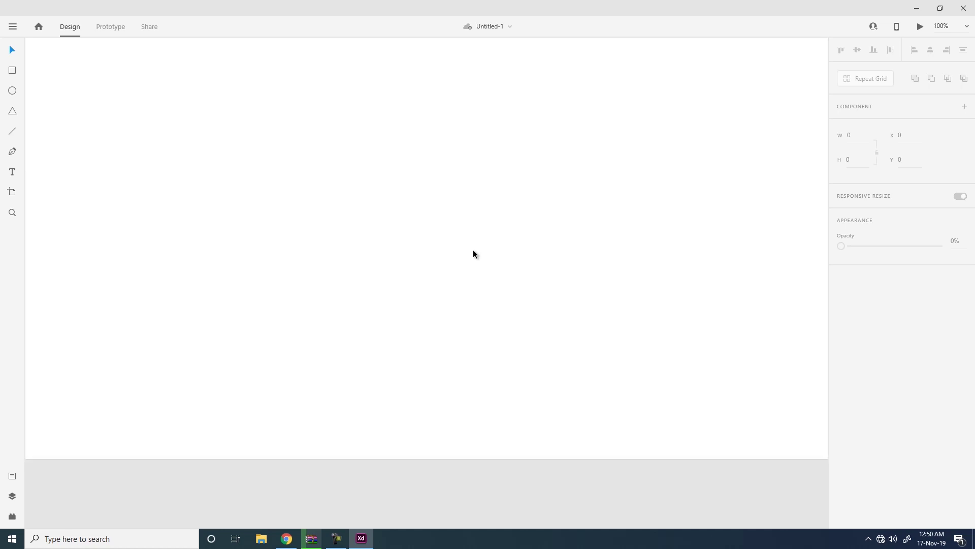
key("ctrl+minus")
key("ctrl+minus")
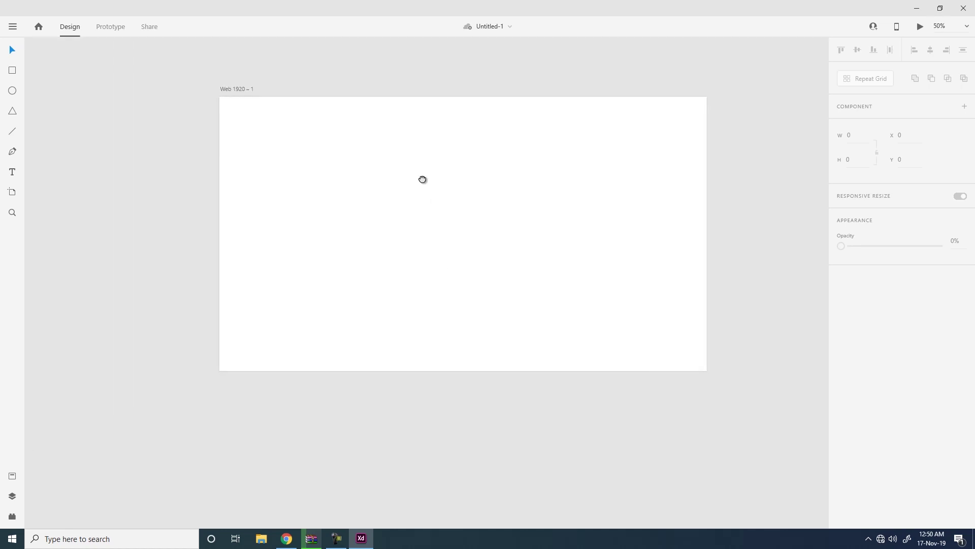
left_click_drag(425, 173, 391, 215)
left_click(13, 71)
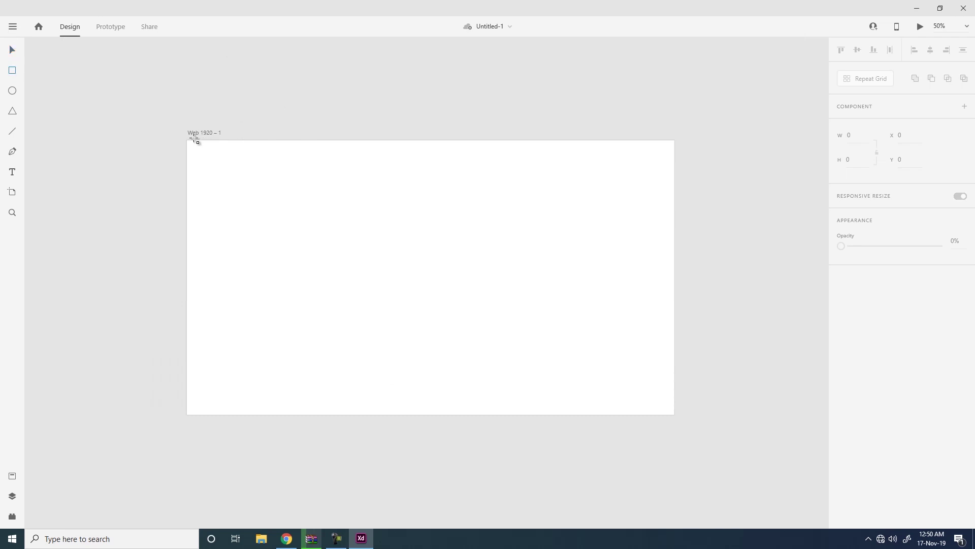
left_click_drag(186, 141, 331, 200)
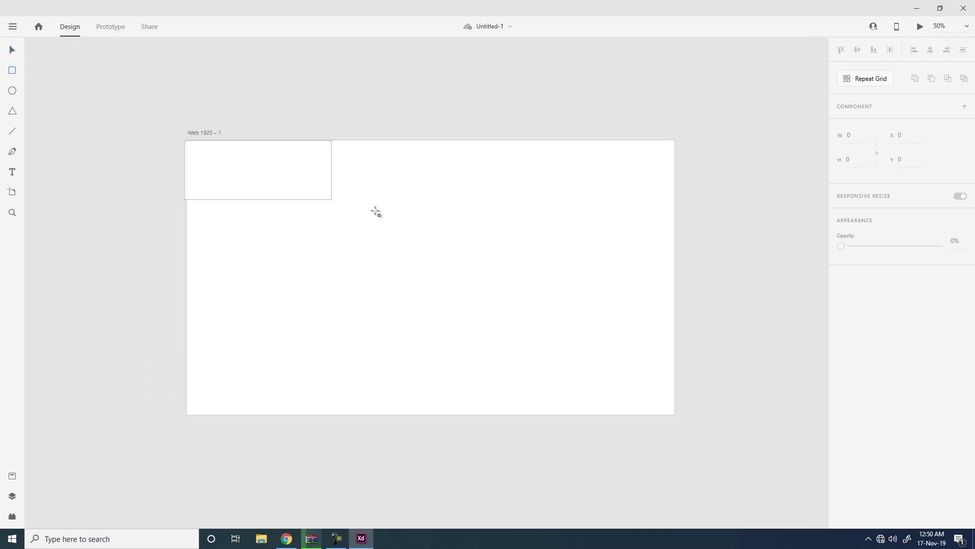
key("Delete")
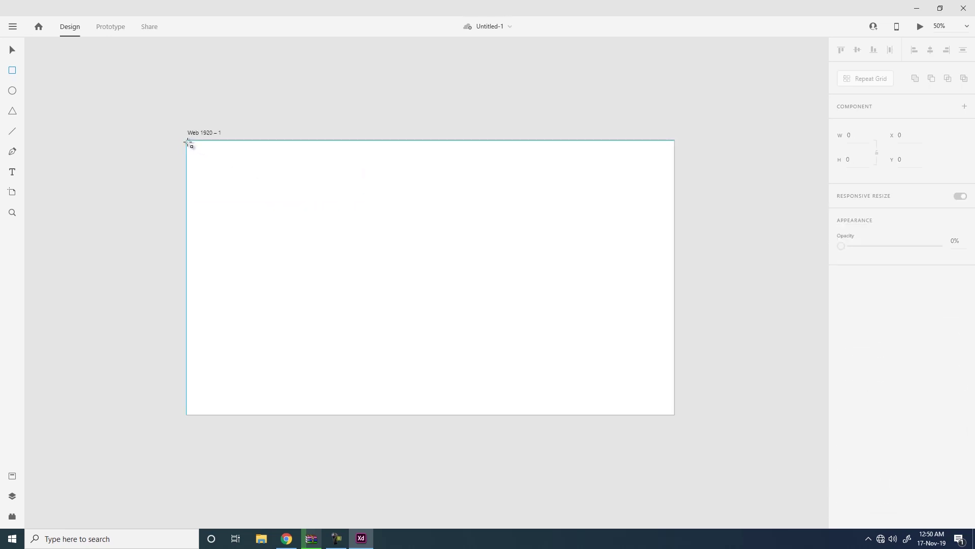
Draw a 1920 x 104 header rectangle across the full width of the artboard's upper edge and save the document.
left_click_drag(188, 141, 675, 167)
left_click(12, 50)
left_click(359, 127)
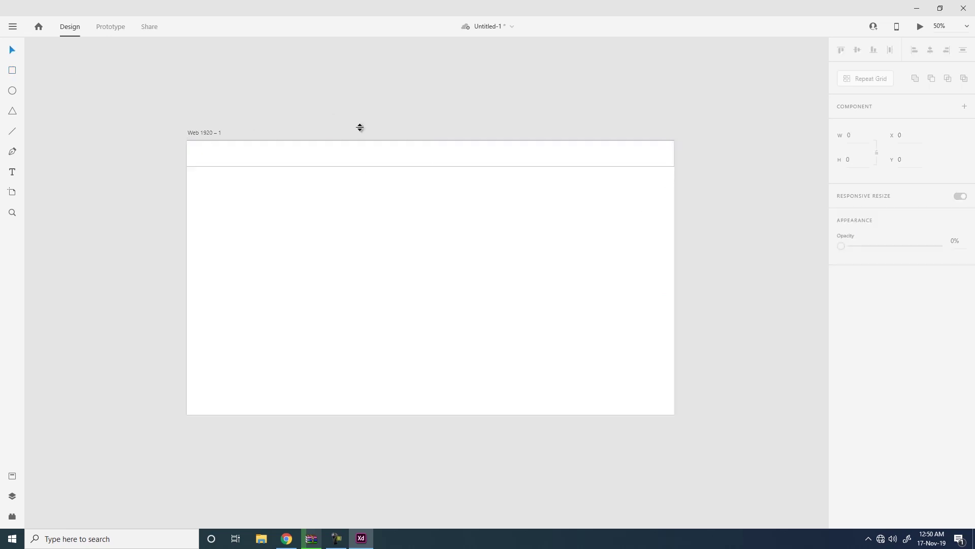
left_click(492, 157)
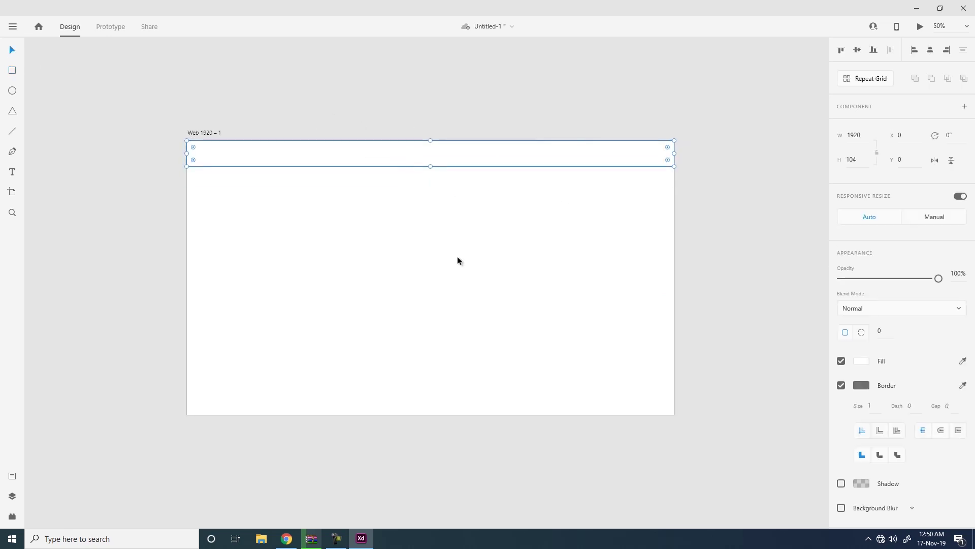
key("ctrl+equal")
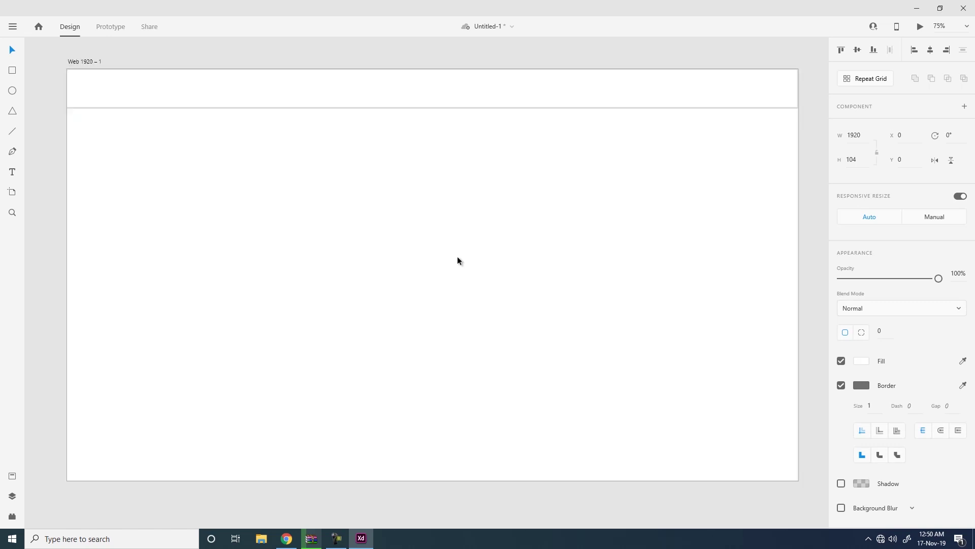
key("ctrl+s")
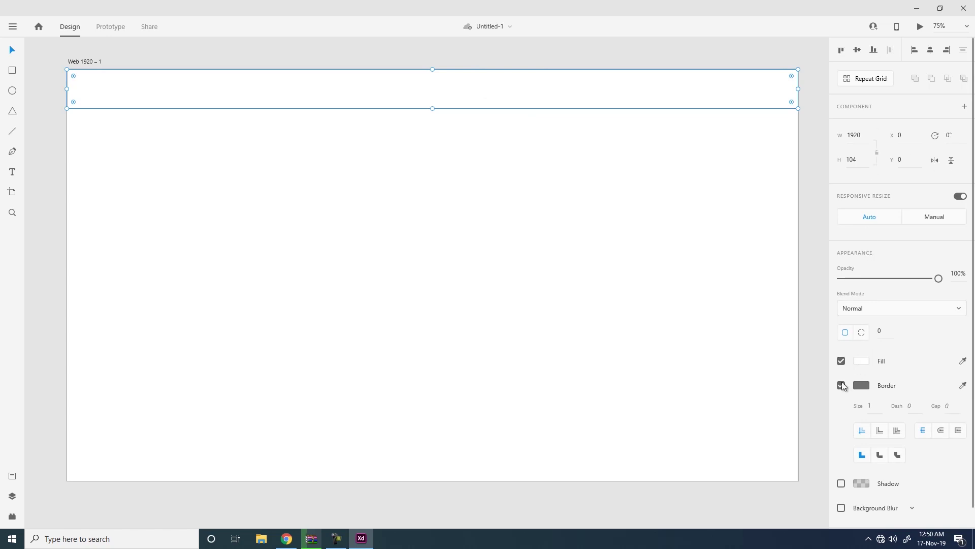
Fill the header rectangle with the solid light blue #25B4F3.
left_click(862, 361)
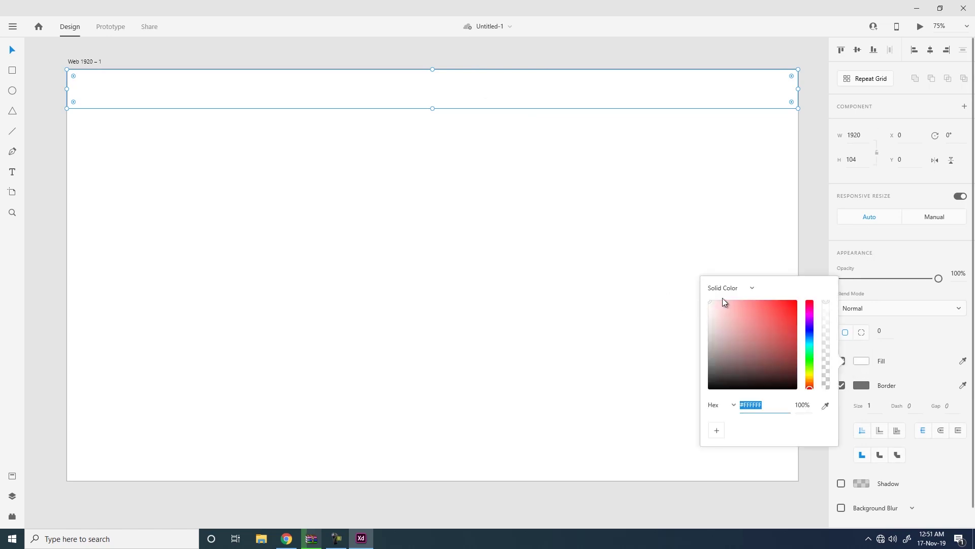
left_click(810, 340)
left_click_drag(784, 324, 784, 304)
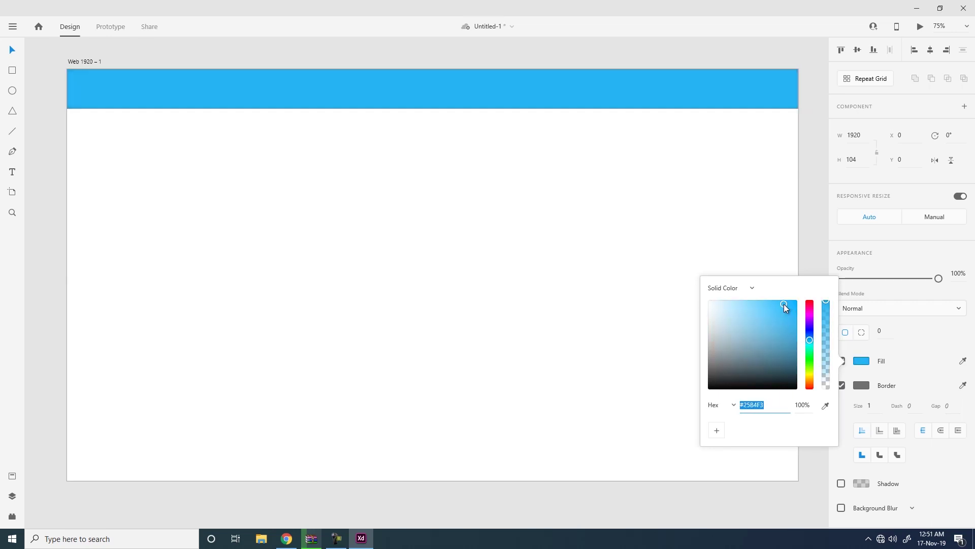
left_click(802, 207)
left_click(747, 92)
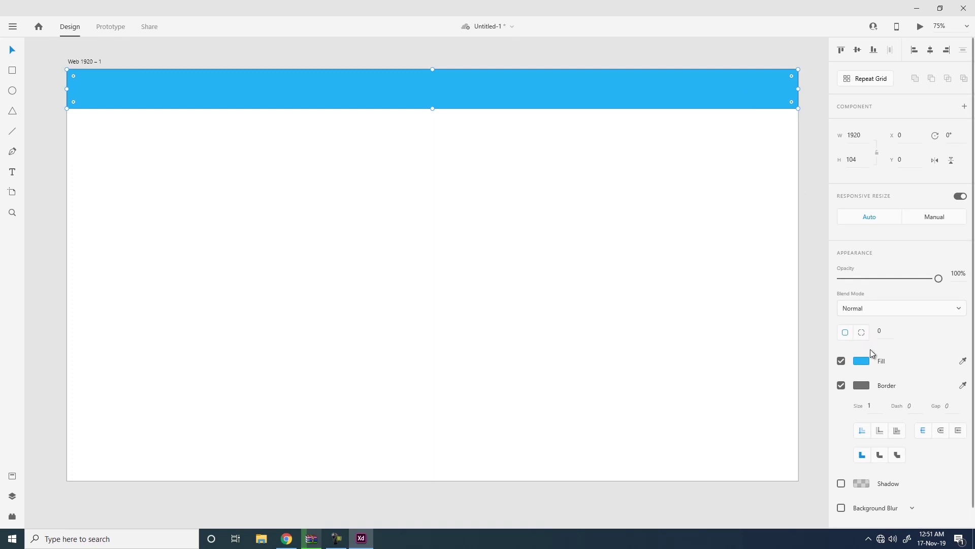
Remove the header rectangle's border and adjust its height to about 103 from the lower edge.
left_click(841, 385)
left_click(749, 166)
left_click(589, 102)
left_click(648, 247)
left_click(451, 106)
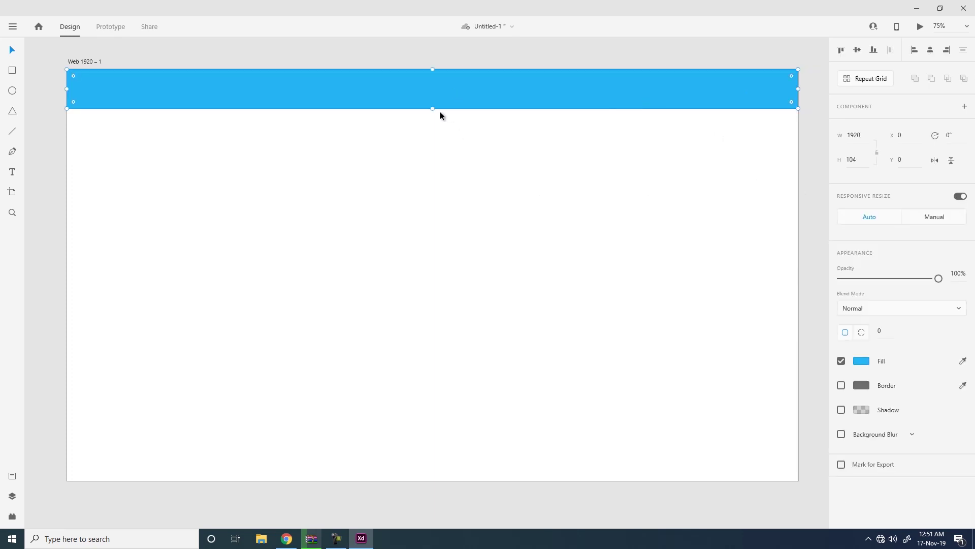
mouse_move(432, 108)
left_mouse_down()
mouse_move(439, 224)
mouse_move(443, 109)
left_mouse_up()
Apply a shadow with X 0, Y 3 and blur 6 to the header rectangle and inspect its lower edge up close.
left_click(841, 410)
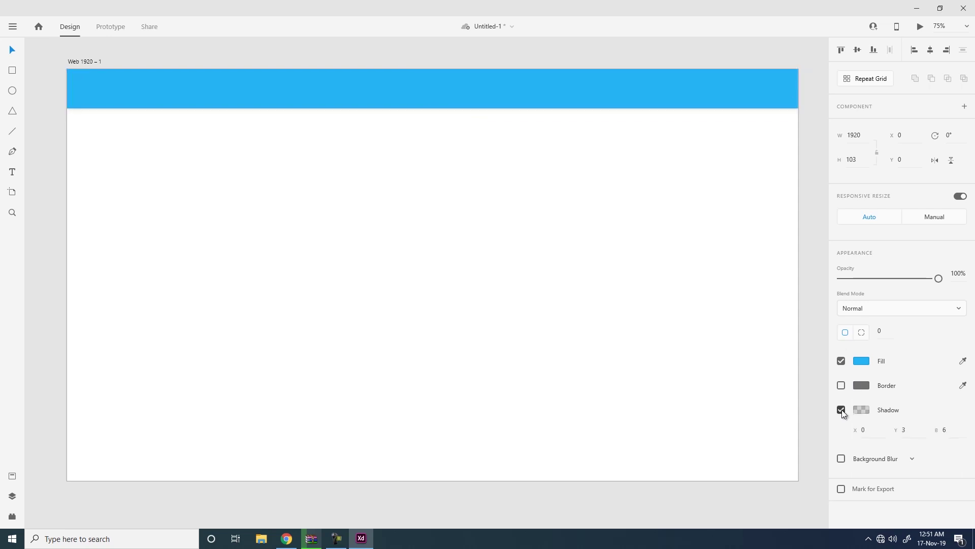
left_click(618, 121)
left_click(611, 104)
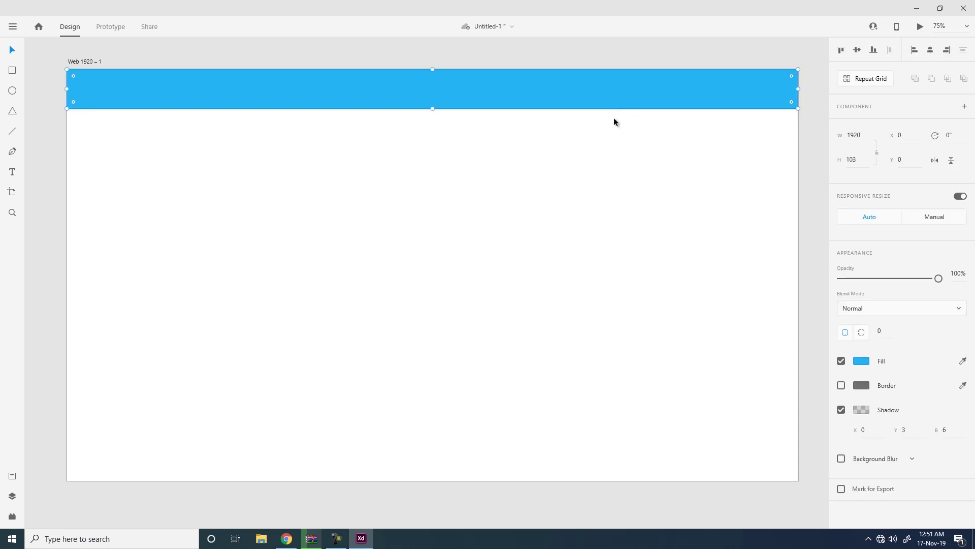
key("ctrl+equal")
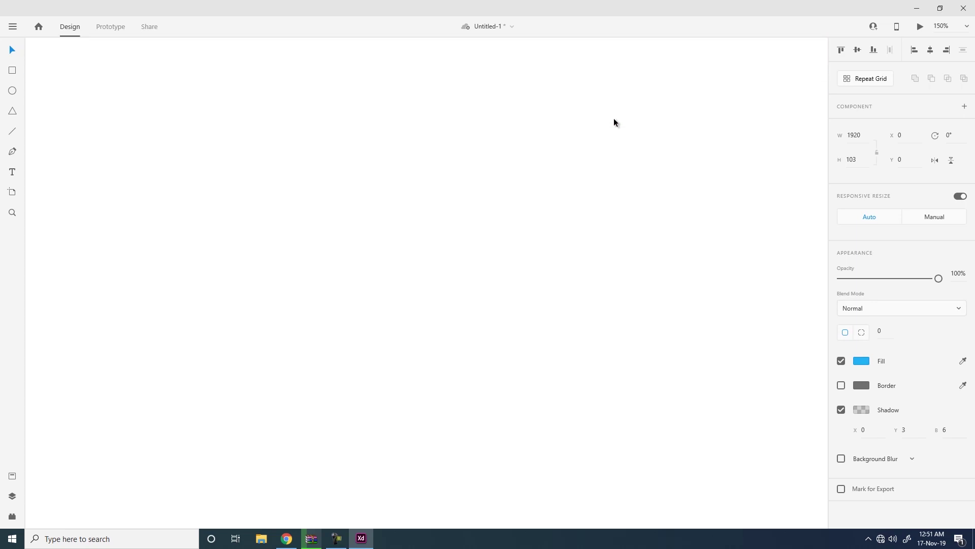
left_click_drag(588, 124, 589, 303)
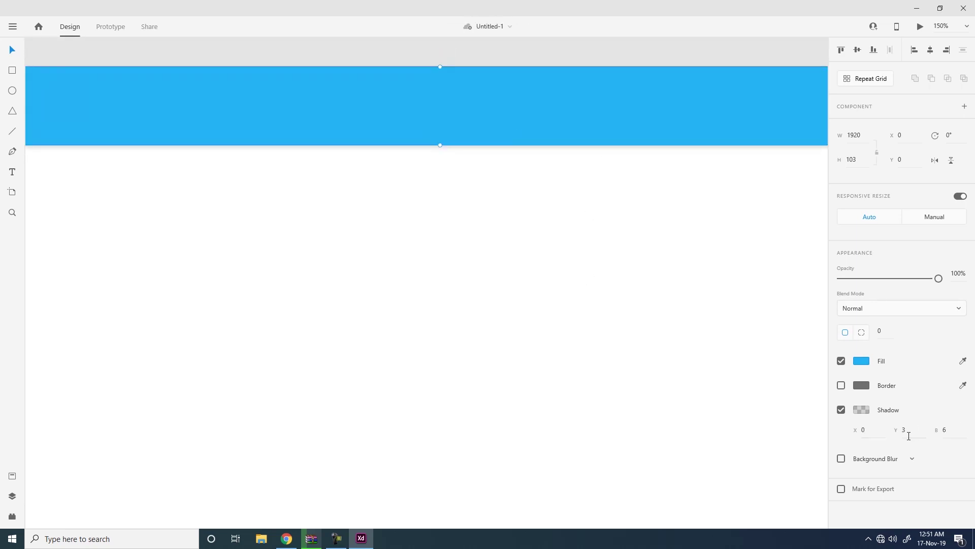
Turn off the header rectangle's shadow.
left_click(947, 429)
left_click(841, 410)
left_click(727, 240)
key("ctrl+0")
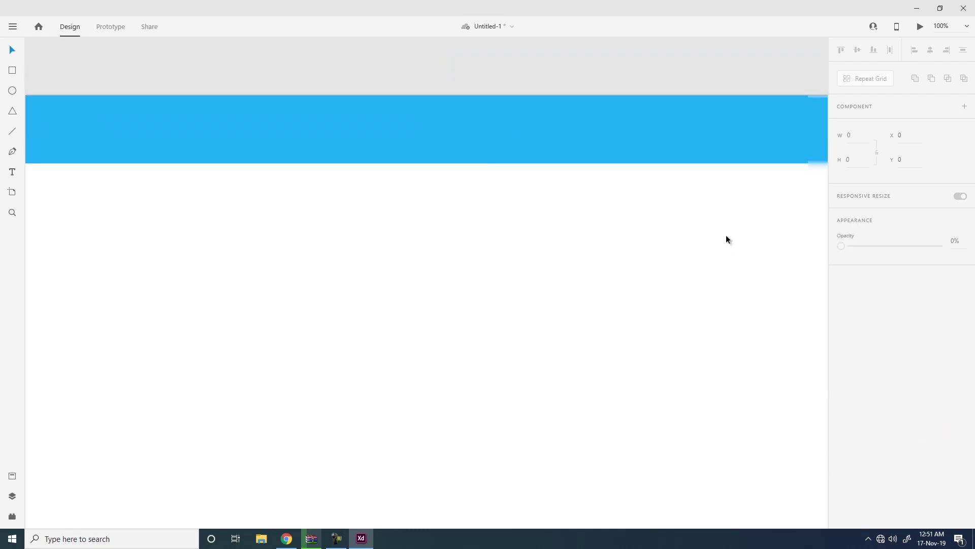
Extend the header rectangle downward to a height of about 174.
left_click(371, 196)
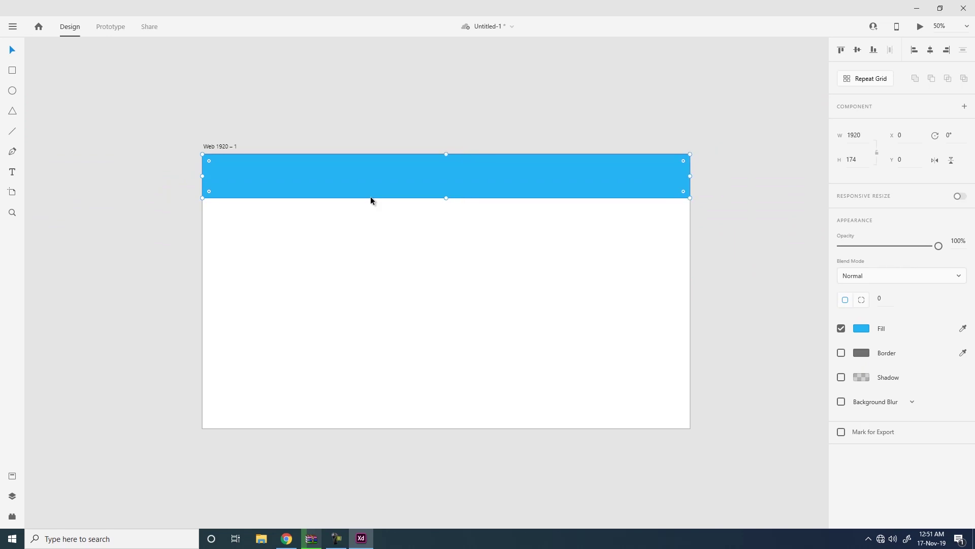
left_click(510, 226)
left_click(505, 186)
Try out the header rectangle's opacity and blend mode settings, leaving them at 100% and Normal.
left_click_drag(939, 246, 958, 248)
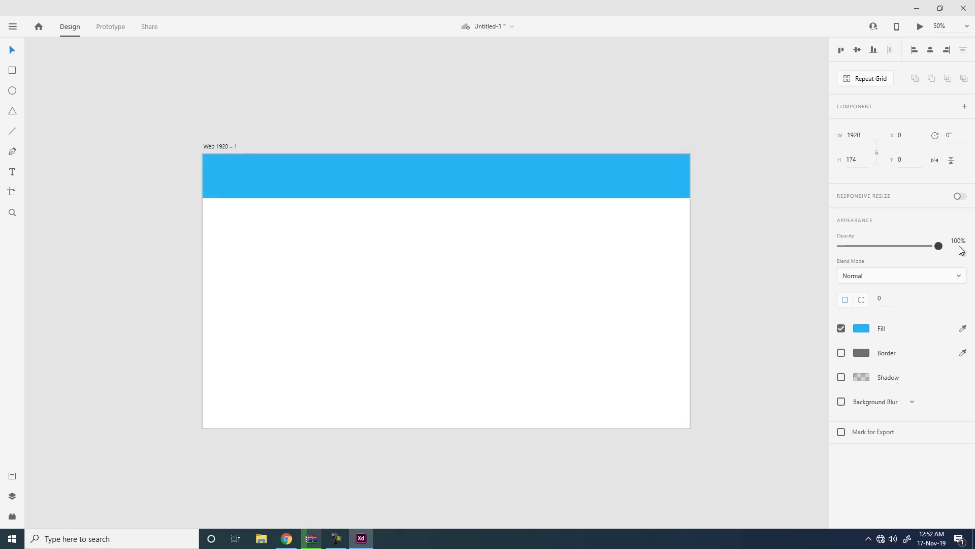
left_click(889, 277)
left_click(888, 277)
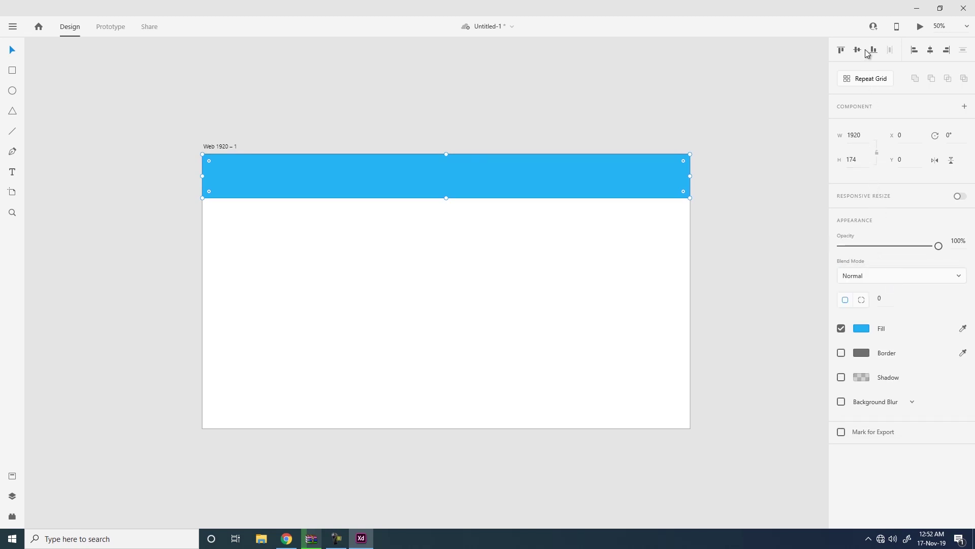
left_click(426, 265)
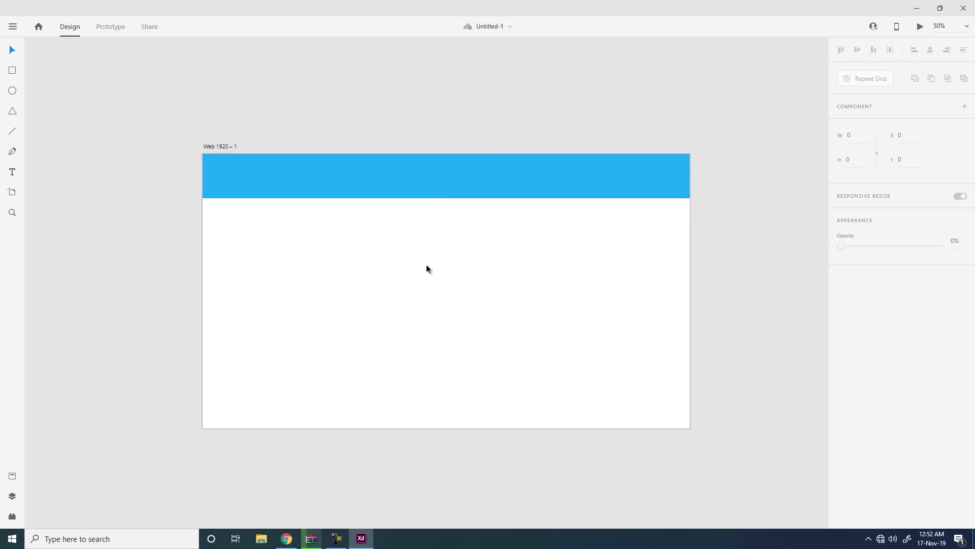
Add a text box of about 216 x 95 near the header's left end with the text "Logo Here".
left_click(13, 173)
key("ctrl+1")
left_click_drag(222, 176, 327, 228)
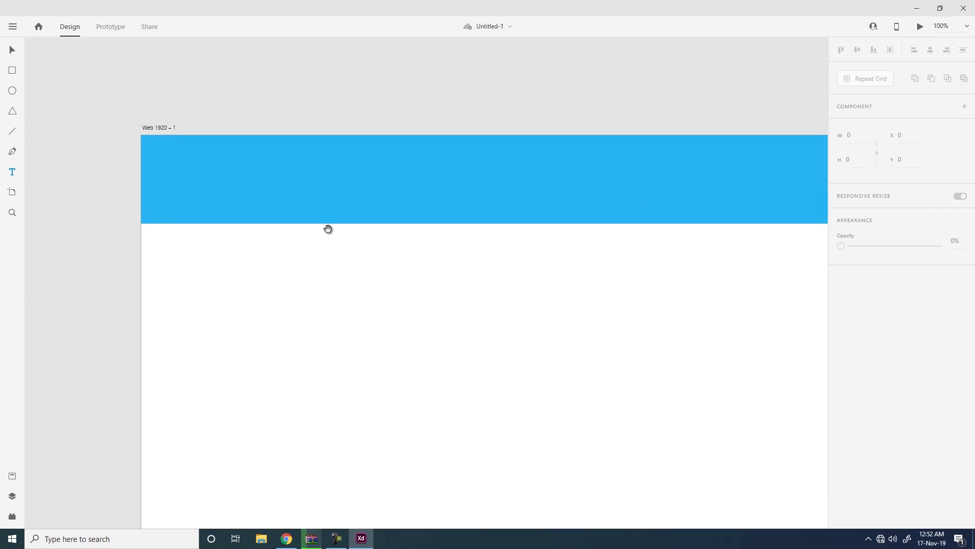
left_click_drag(172, 164, 281, 213)
left_click(212, 204)
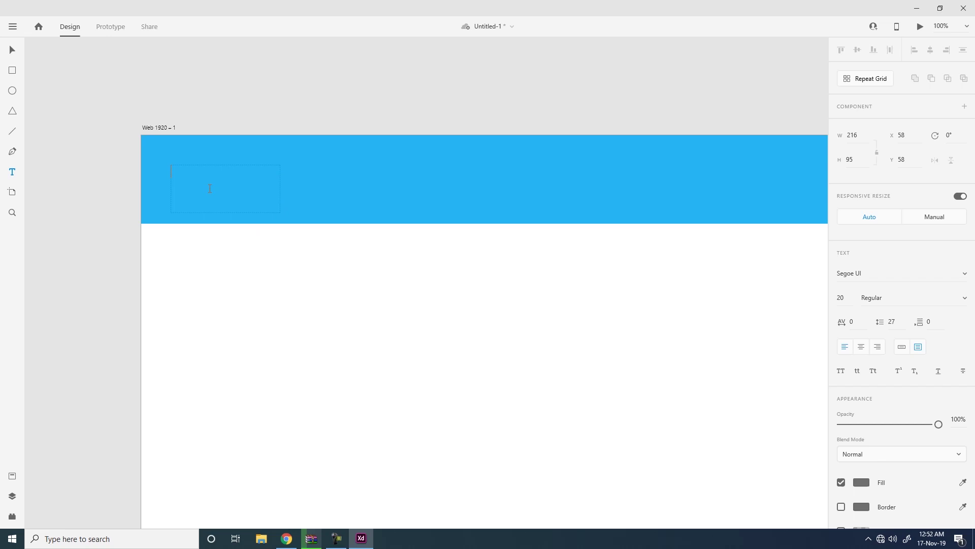
type("Logo")
key("Escape")
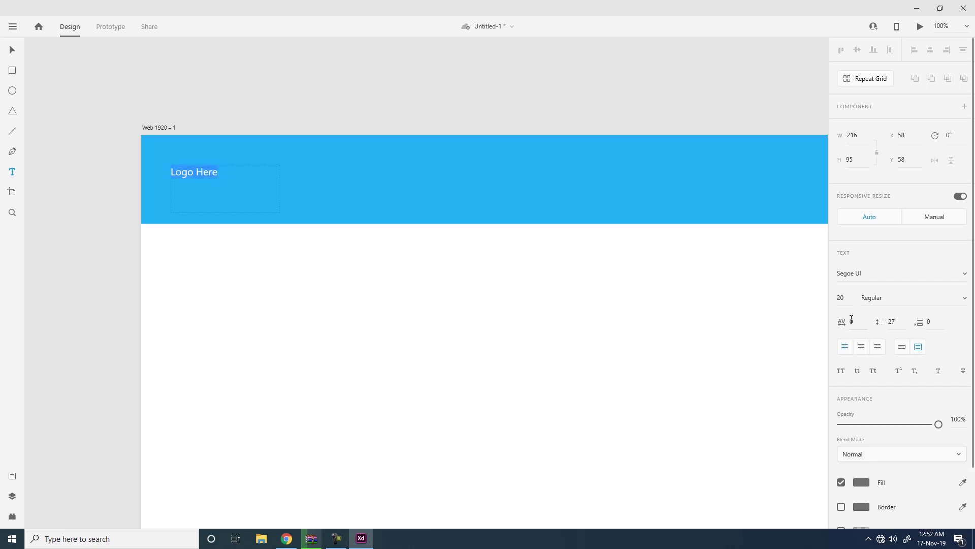
Set the fill color of the "Logo Here" text to white, #FFFFFF.
scroll(883, 403, "down", 3)
left_click(863, 412)
left_click_drag(726, 367, 706, 339)
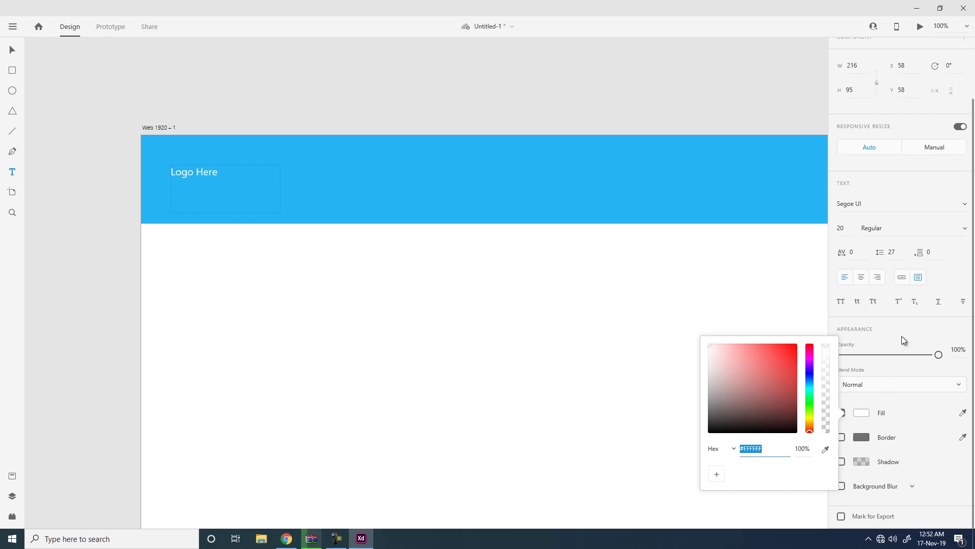
Try to switch the "Logo Here" text to a font starting with "robo", and return to Segoe UI.
left_click(853, 204)
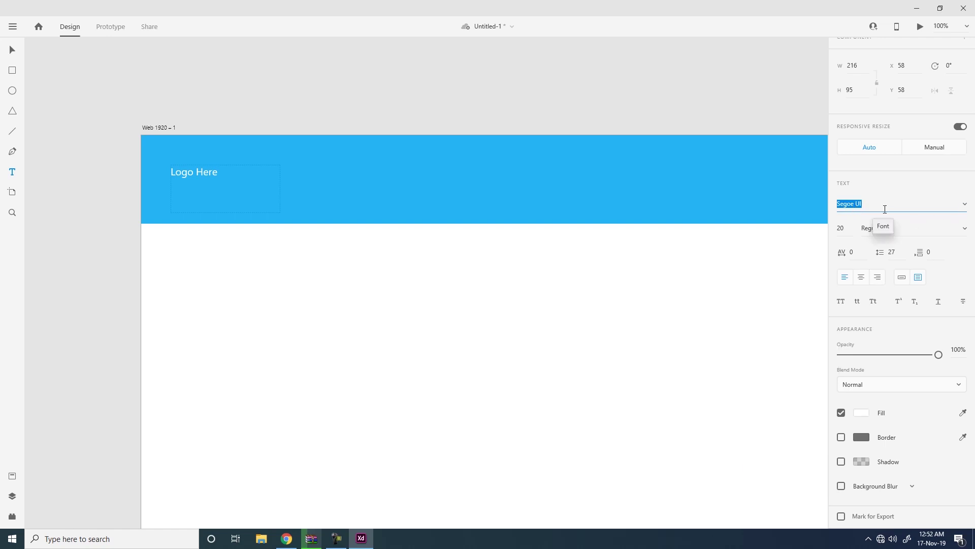
type("robo")
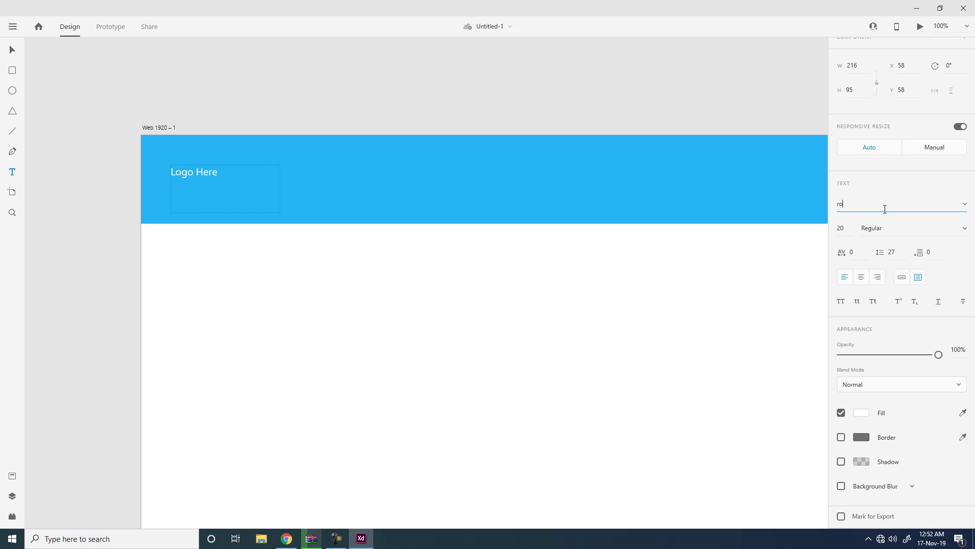
left_click(965, 205)
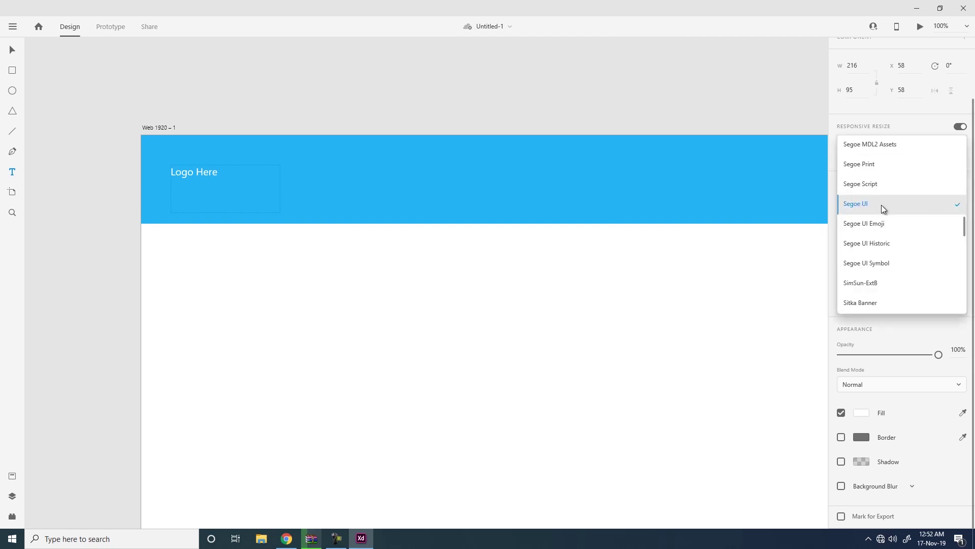
left_click(866, 204)
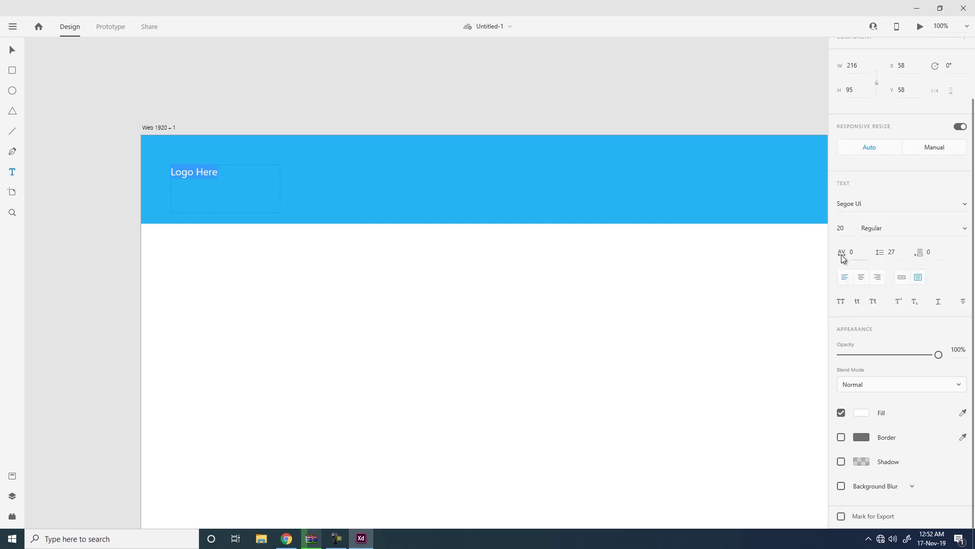
Set the font size of the "Logo Here" text to 24.
left_click(847, 230)
type("24")
key("Return")
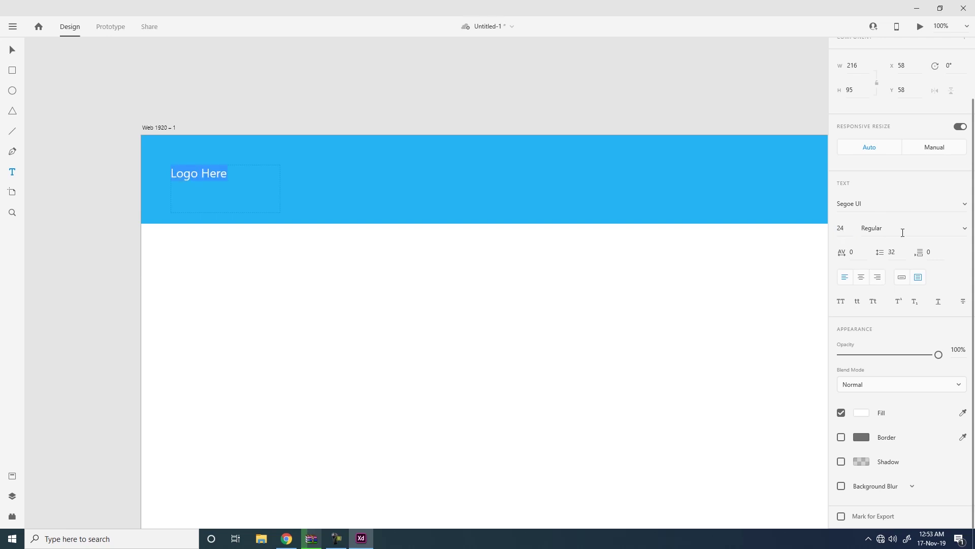
Set the "Logo Here" text's font weight to Bold.
left_click(966, 231)
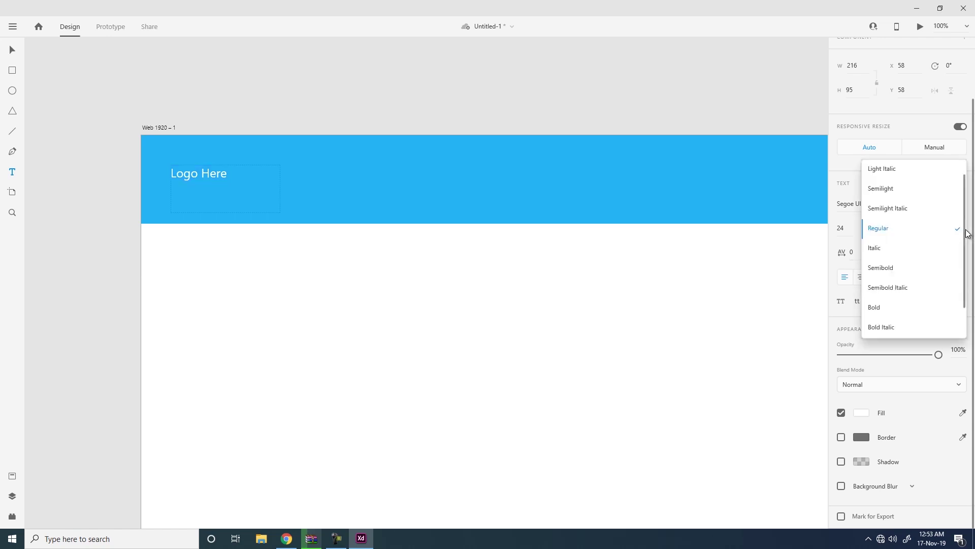
left_click(915, 308)
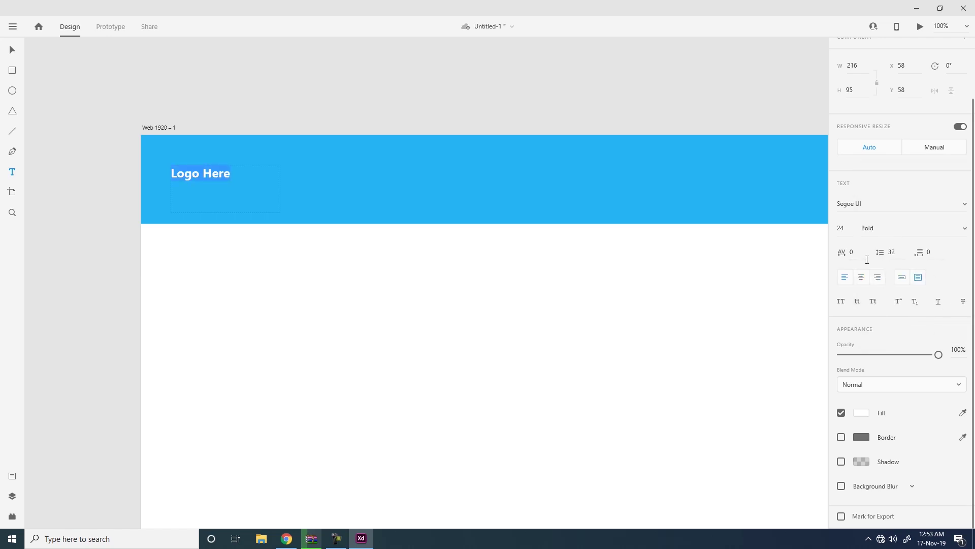
left_click(942, 232)
left_click(856, 255)
left_click(860, 255)
double_click(854, 256)
Try center and right alignment on the "Logo Here" text, and return it to left alignment.
left_click(862, 279)
left_click(846, 279)
left_click(877, 279)
left_click(862, 279)
left_click(845, 278)
Enlarge the "Logo Here" text to size 28 as point text, and convert it to area text about 245 x 84.
left_click(902, 277)
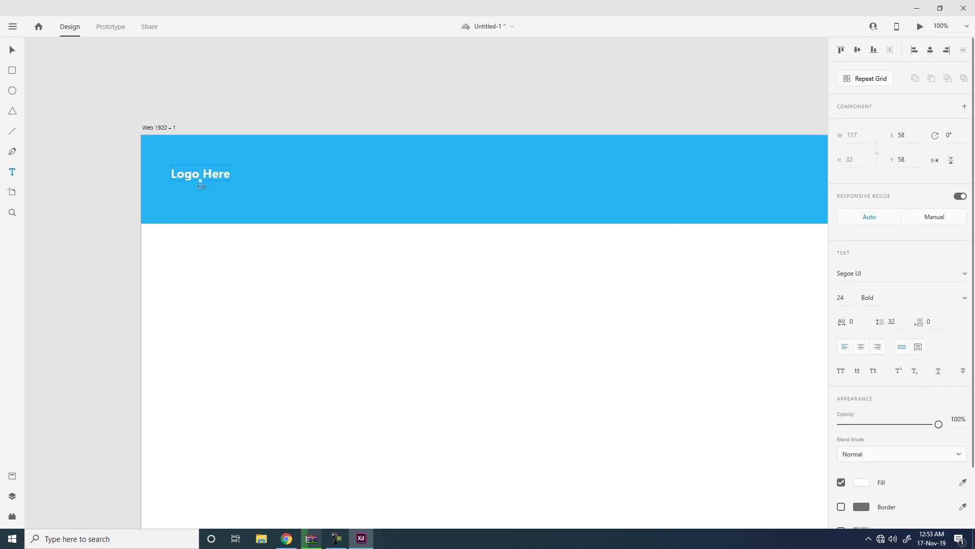
mouse_move(201, 183)
left_mouse_down()
mouse_move(206, 194)
mouse_move(201, 186)
left_mouse_up()
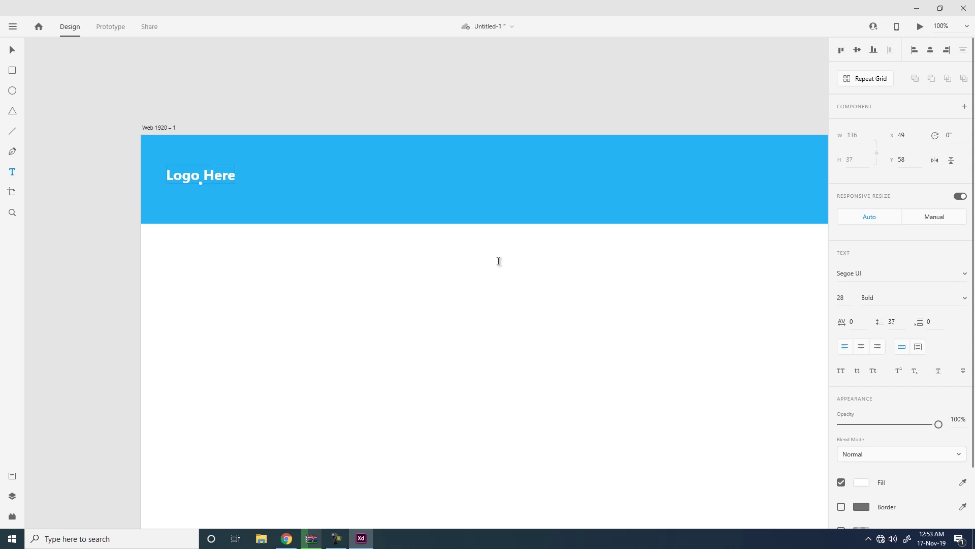
left_click(919, 352)
left_click_drag(202, 186, 290, 192)
Try adding random filler text after "Logo Here" to test wrapping in the text box, and delete it again.
double_click(240, 175)
key("ctrl+a")
left_click(251, 183)
type("bhgfhfglkhgflngfhkfgh")
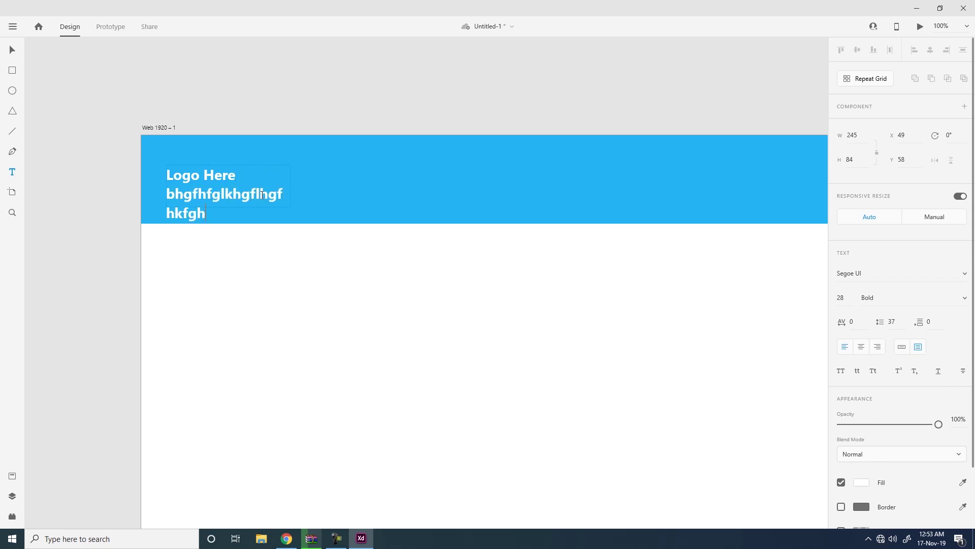
key("BackSpace")
key("BackSpace")
key("BackSpace")
key("BackSpace")
key("BackSpace")
key("BackSpace")
key("BackSpace")
key("BackSpace")
key("BackSpace")
key("BackSpace")
key("BackSpace")
key("BackSpace")
key("BackSpace")
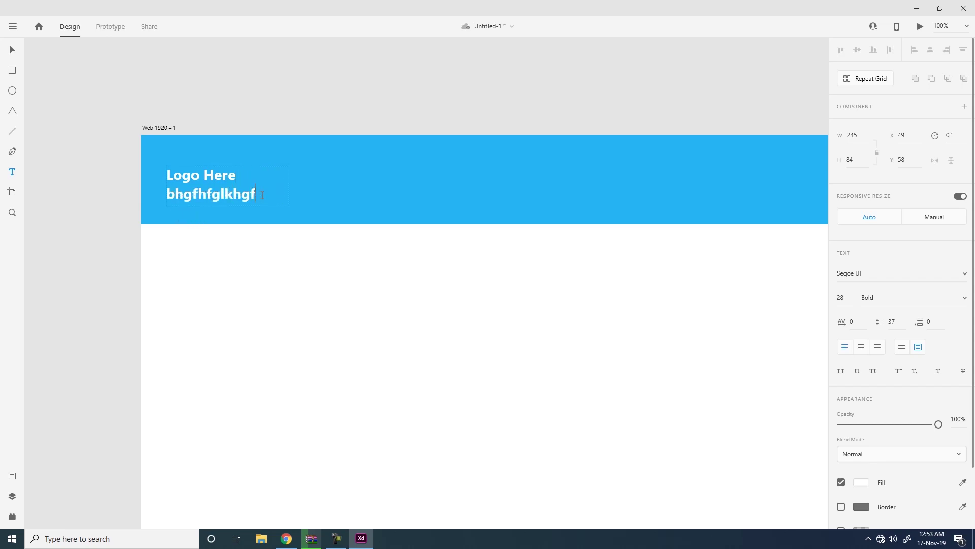
key("BackSpace")
key("BackSpace")
key("BackSpace")
key("BackSpace")
key("BackSpace")
key("BackSpace")
key("BackSpace")
key("BackSpace")
key("BackSpace")
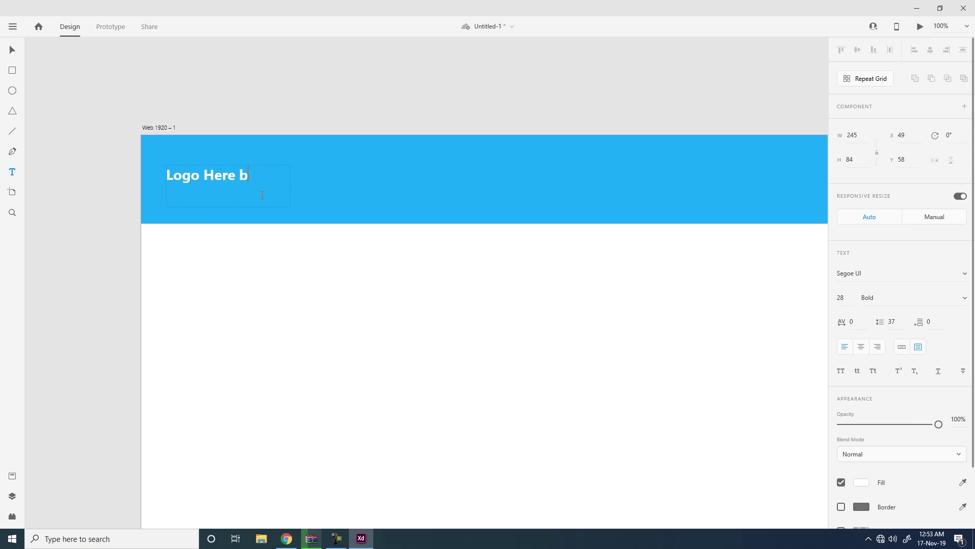
Shrink the "Logo Here" text box to about 148 x 49.
key("Escape")
left_click_drag(290, 207, 242, 190)
left_click_drag(628, 323, 902, 393)
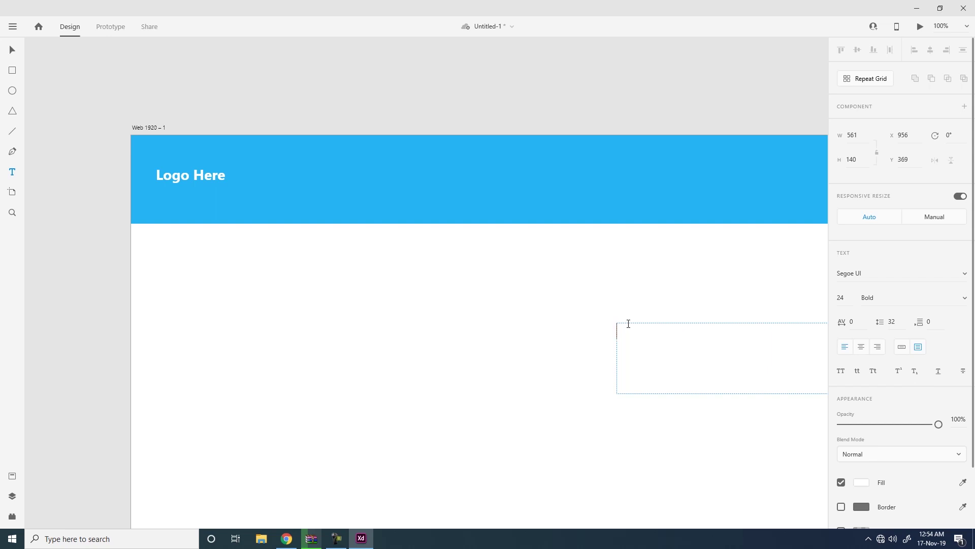
left_click(14, 49)
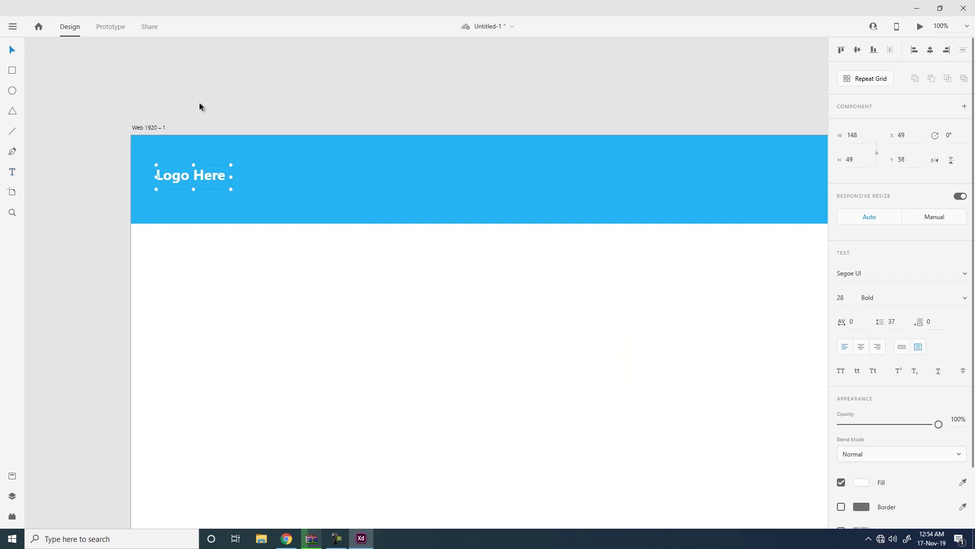
left_click(13, 172)
left_click(355, 180)
type("H")
key("BackSpace")
Set the "Logo Here" text's font weight to Regular.
left_click(12, 49)
double_click(176, 175)
left_click(945, 298)
left_click(904, 215)
Move the "Logo Here" text inward along the header to about X 145, Y 63.
key("ctrl+minus")
left_click_drag(197, 205, 222, 203)
key("Escape")
Add the point text "Home" in the right half of the blue header at about X 1253, Y 82.
left_click(13, 173)
left_click(479, 207)
type("Home")
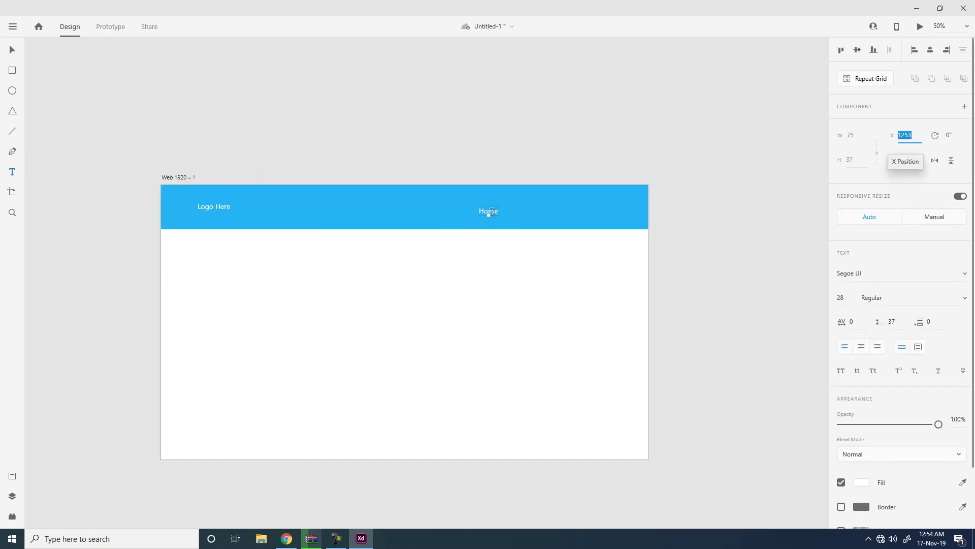
left_click(12, 50)
Shrink the "Home" text to font size 19.
scroll(501, 224, "up", 1)
scroll(500, 223, "down", 1)
key("ctrl+equal")
key("ctrl+equal")
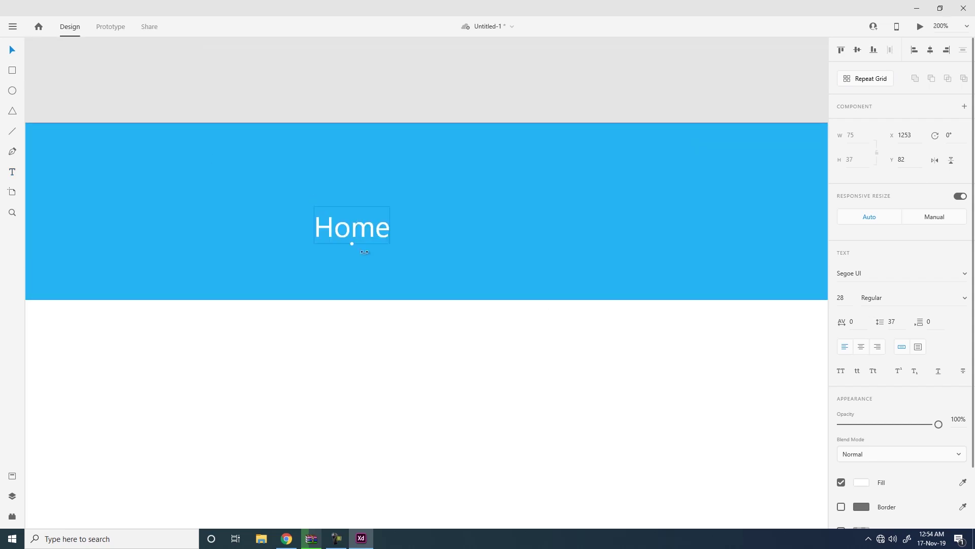
left_click_drag(352, 244, 341, 247)
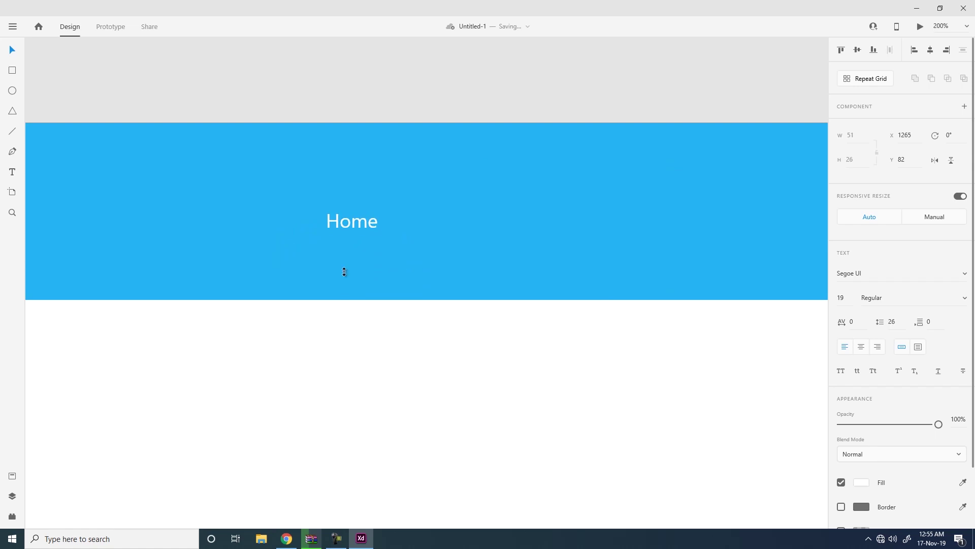
Check the "Logo Here" text's font size for comparison and enlarge the "Home" text to size 26.
scroll(434, 238, "left", 10)
left_click(358, 331)
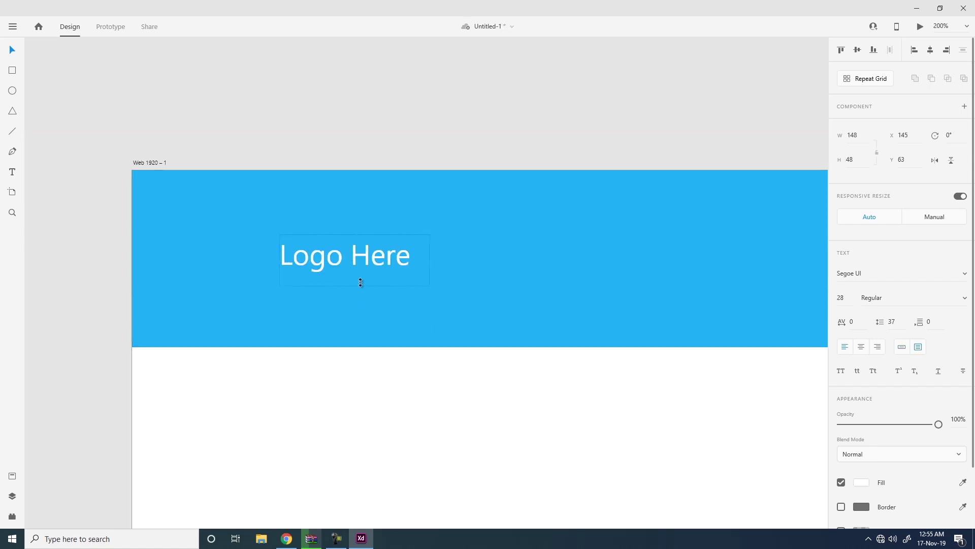
scroll(362, 283, "right", 15)
scroll(362, 283, "down", 3)
left_click(258, 180)
mouse_move(258, 184)
left_mouse_down()
mouse_move(259, 192)
mouse_move(256, 180)
left_mouse_up()
key("ctrl+z")
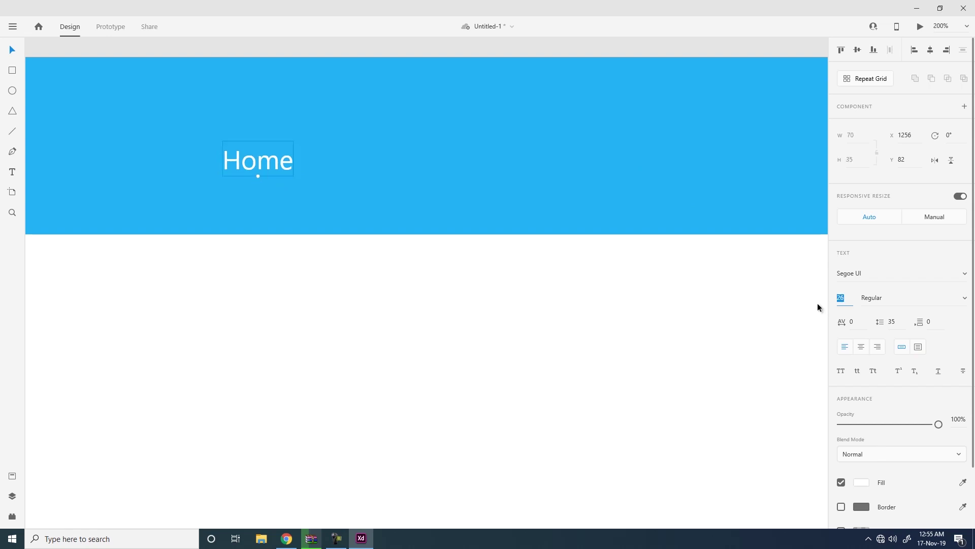
Set the "Home" text's font size to 28, matching the logo text, at about X 1256, Y 80.
scroll(374, 232, "down", 2)
key("ctrl+2")
key("ctrl+1")
key("ctrl+3")
key("ctrl+2")
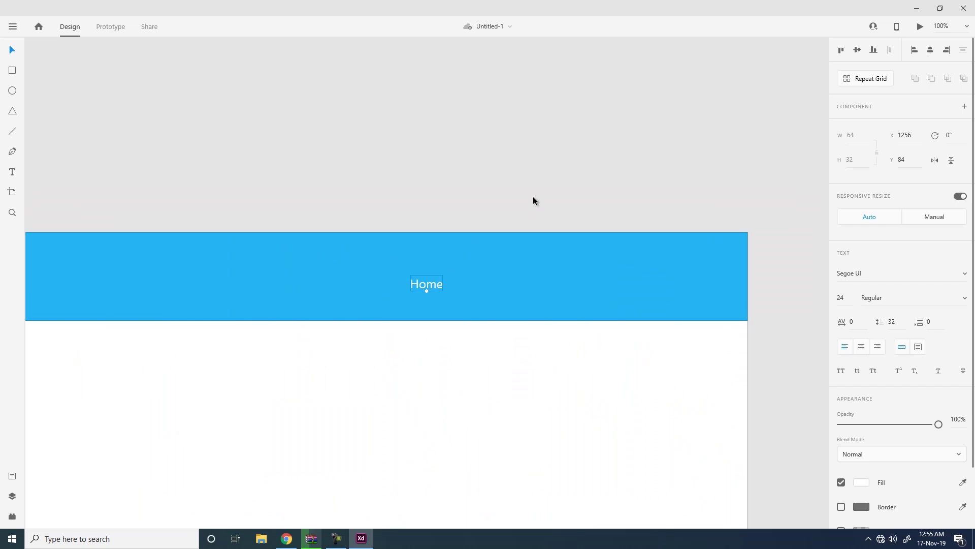
key("ctrl+equal")
key("ctrl+3")
key("ctrl+minus")
left_click(205, 237)
left_click(475, 244)
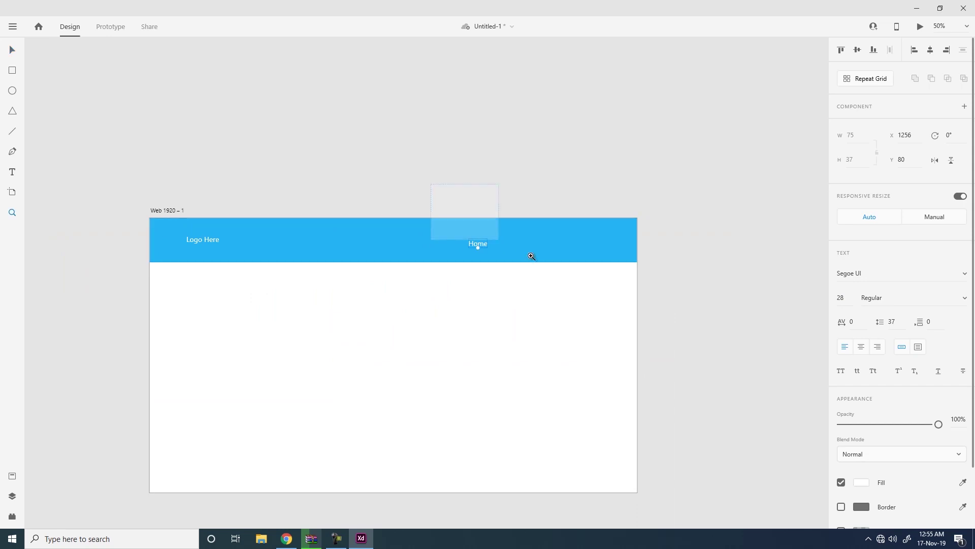
Duplicate the "Home" text to about X 1410 on the same line and change the copy to "About".
scroll(479, 244, "up", 5)
left_click_drag(218, 288, 344, 285)
double_click(344, 286)
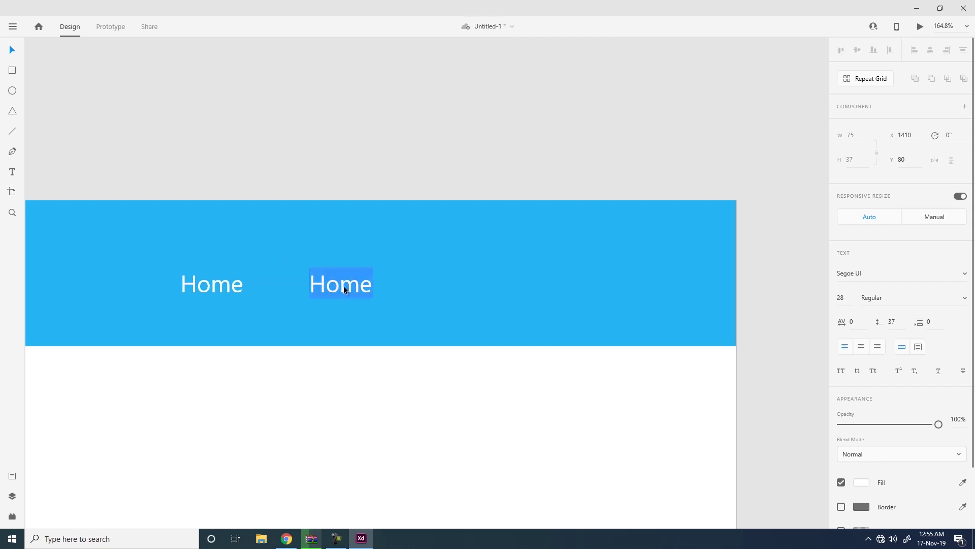
type("About")
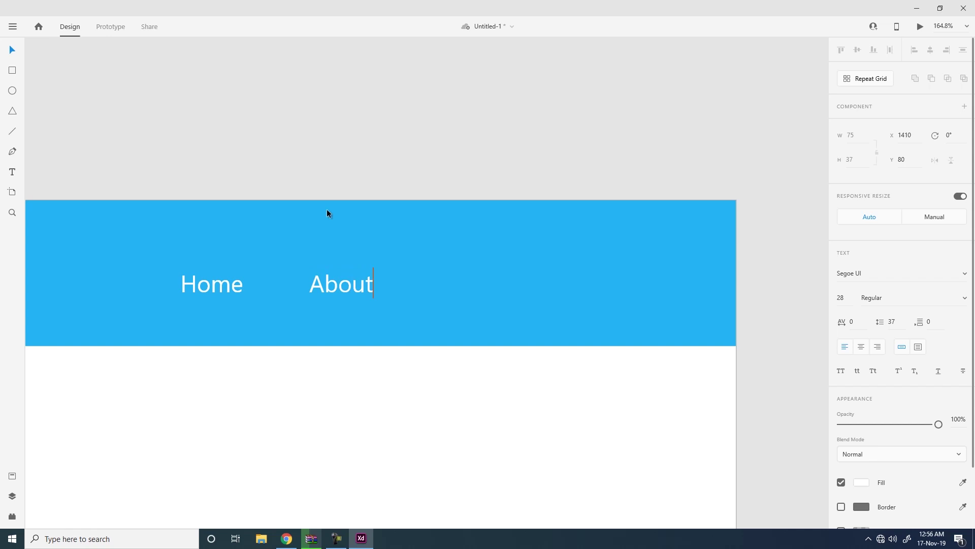
key("Escape")
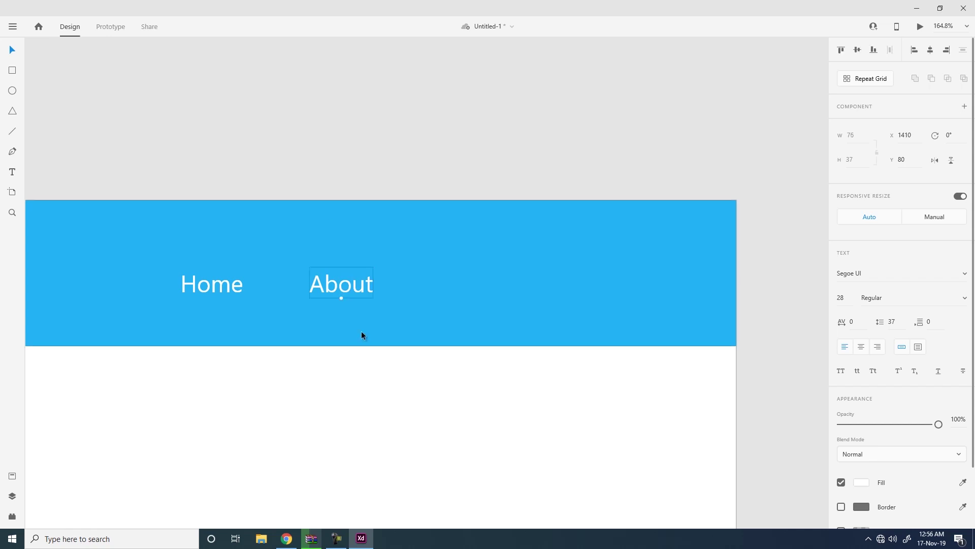
Duplicate the "About" text to about X 1565 with equal spacing and change the copy to "Service".
left_click_drag(350, 291, 474, 288)
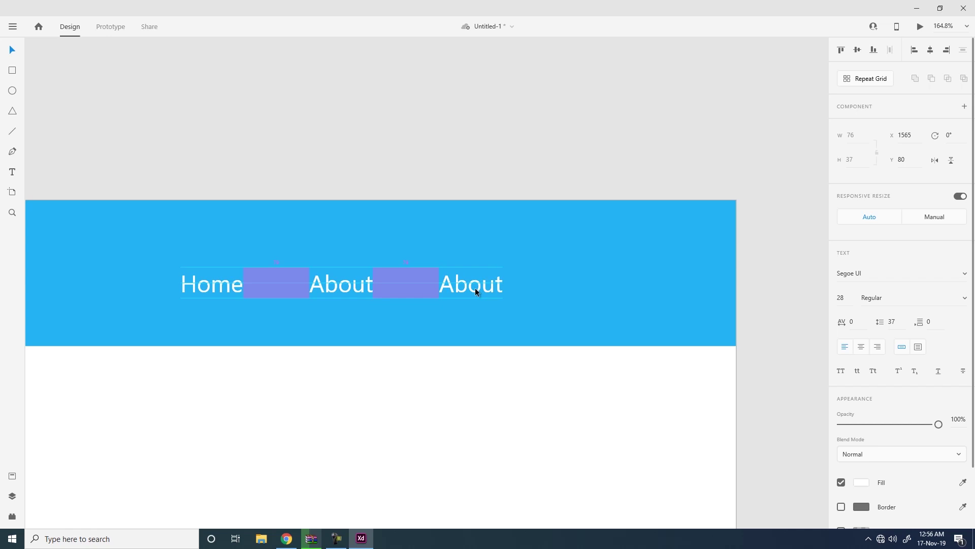
double_click(475, 287)
type("Service")
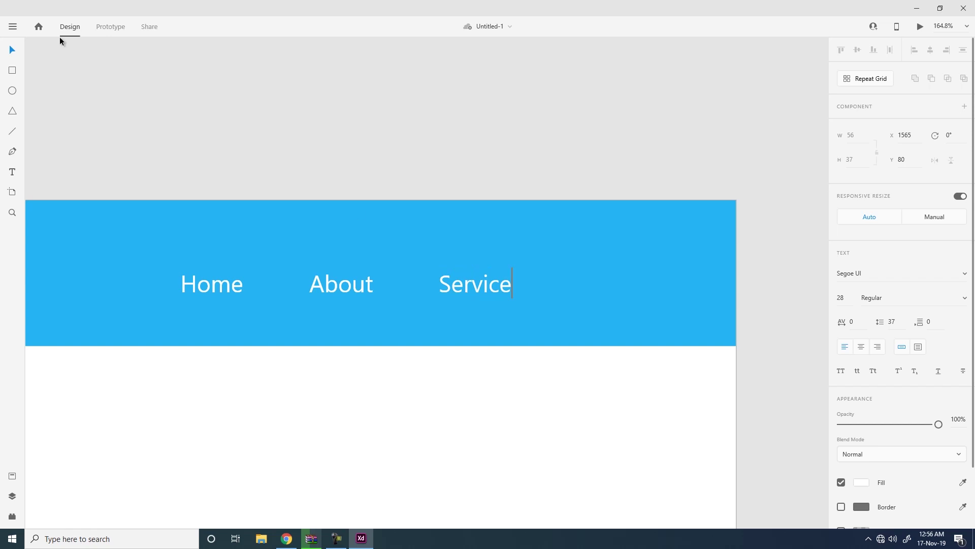
key("Escape")
Duplicate the "Service" text to about X 1740 on the same line and change the copy to "Contact".
left_click_drag(506, 284, 638, 293)
double_click(633, 285)
type("C")
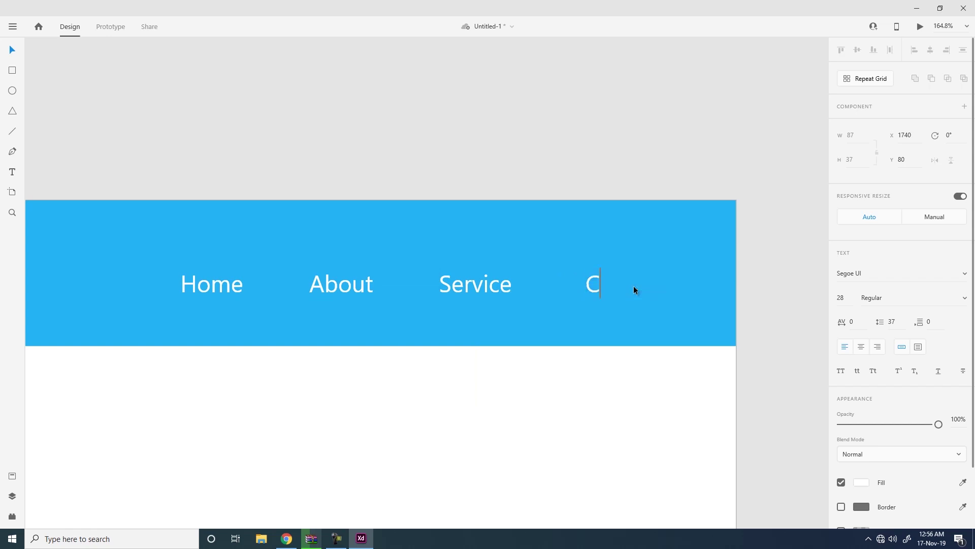
type("ontact")
key("Escape")
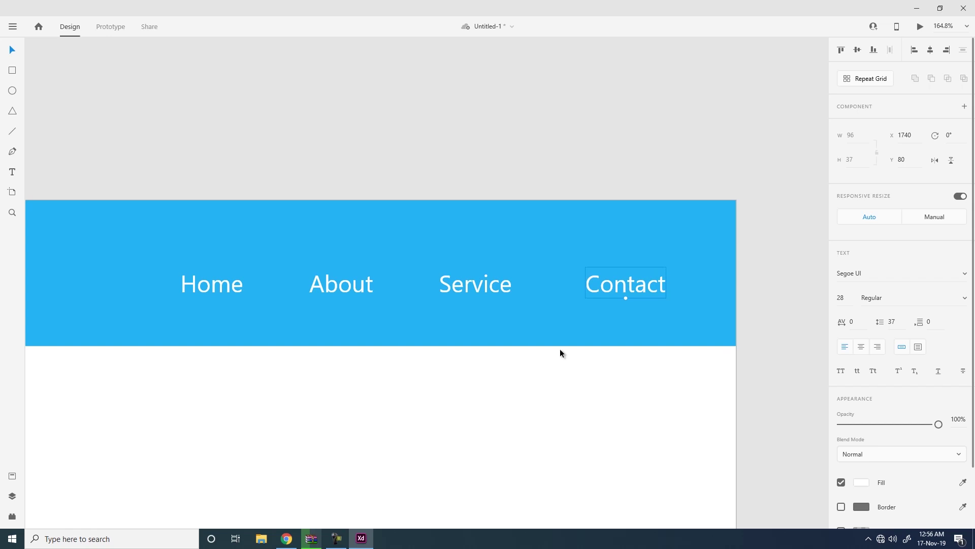
Nudge "Contact" slightly toward "Service" and distribute the Home, About, Service and Contact texts evenly horizontally.
mouse_move(470, 284)
left_mouse_down()
mouse_move(459, 289)
mouse_move(471, 290)
left_mouse_up()
mouse_move(628, 285)
left_mouse_down()
mouse_move(608, 291)
mouse_move(626, 287)
left_mouse_up()
left_click(464, 286, "shift")
left_click(406, 286, "shift")
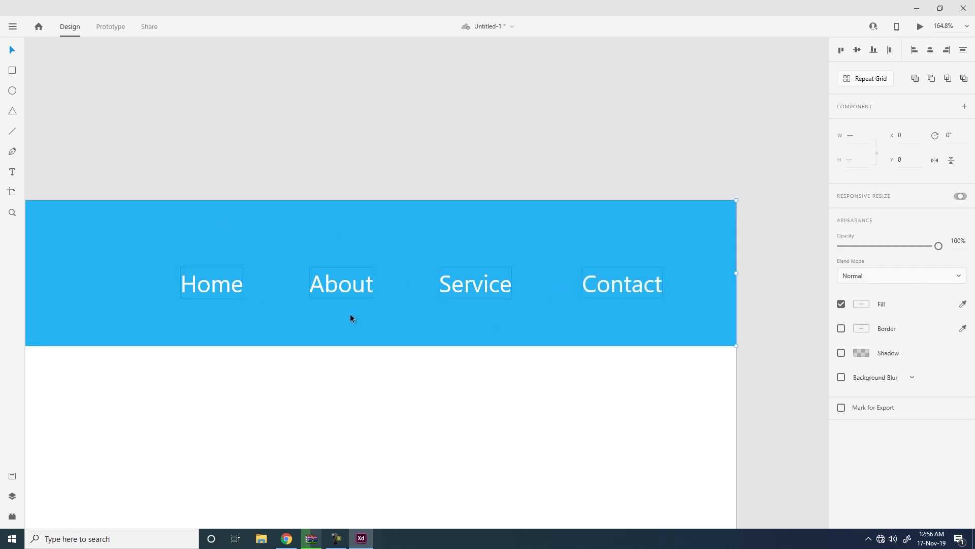
left_click(510, 343, "shift")
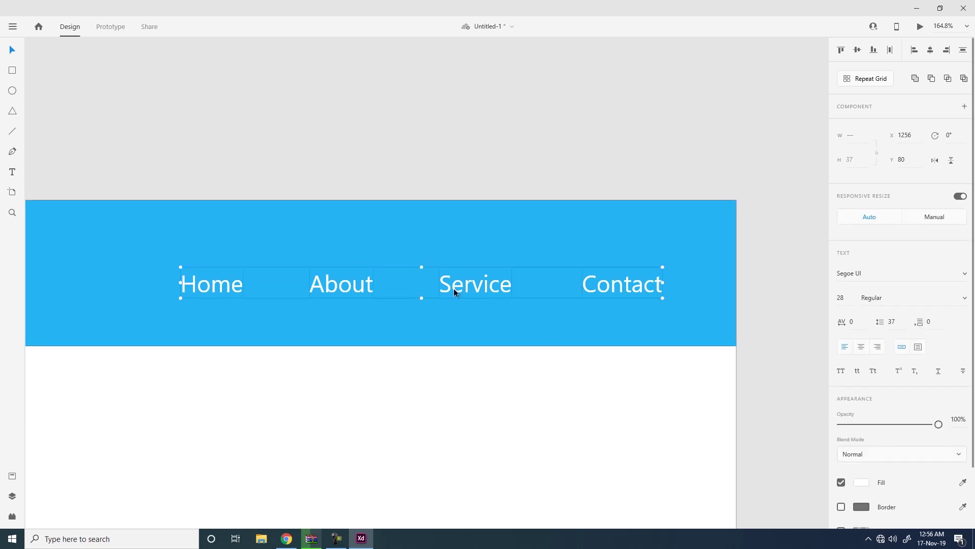
left_click(891, 50)
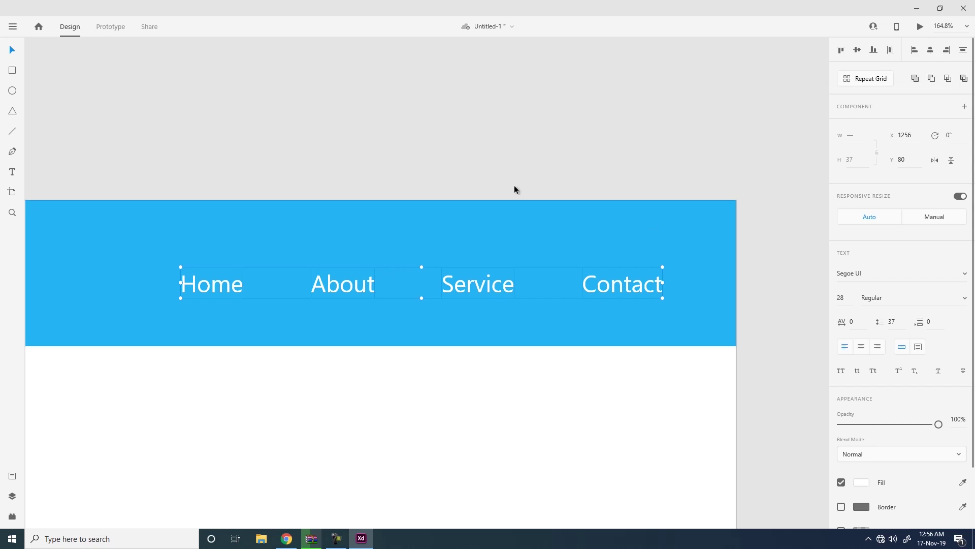
left_click(499, 149)
left_click(622, 283)
left_click(487, 292, "shift")
left_click(363, 284, "shift")
left_click(229, 287, "shift")
key("ctrl+0")
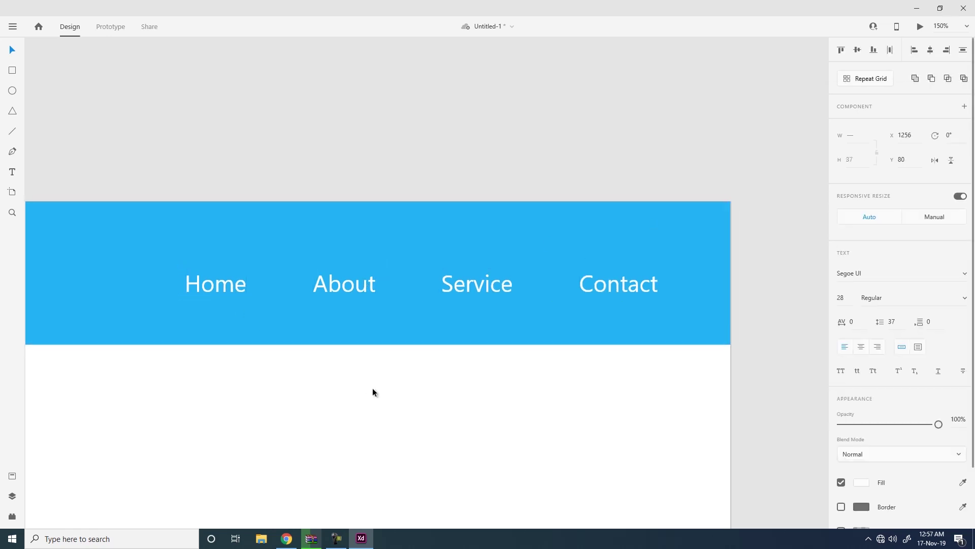
scroll(372, 388, "down", 3)
left_click_drag(335, 366, 423, 268)
left_click(563, 251)
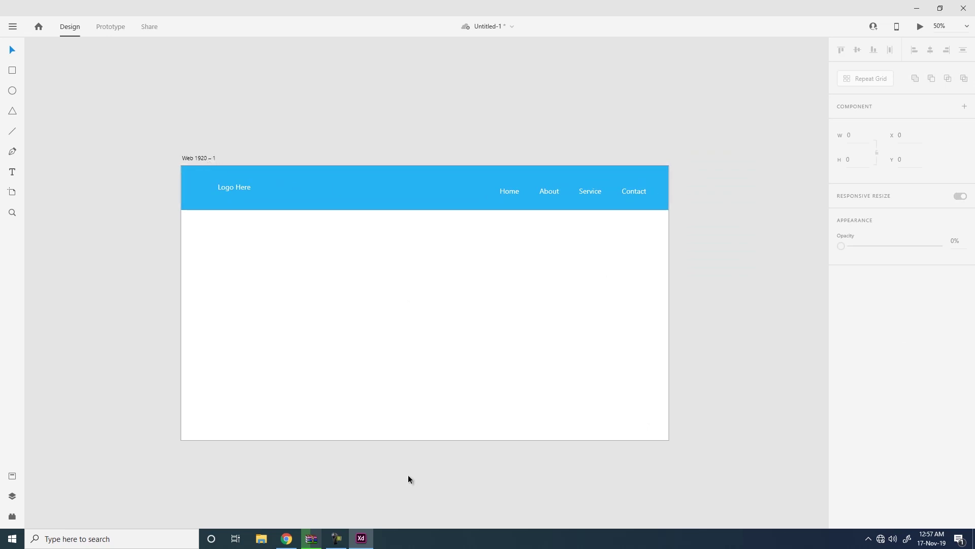
left_click(422, 438)
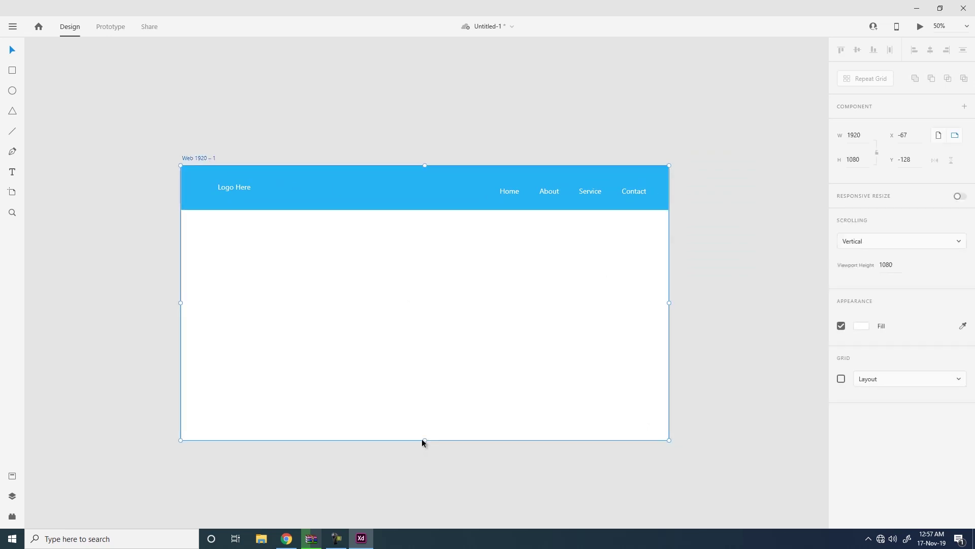
key("Return")
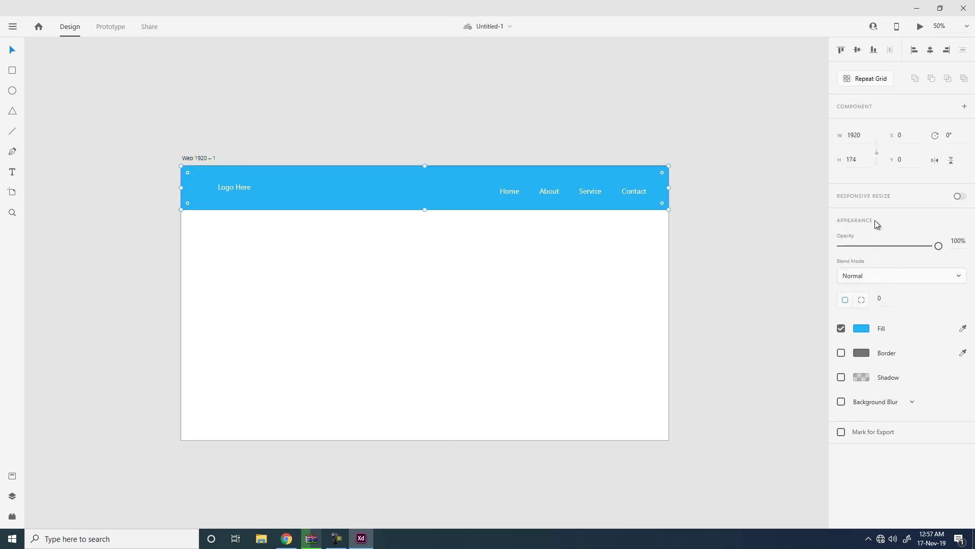
left_click(854, 78)
left_click(751, 224)
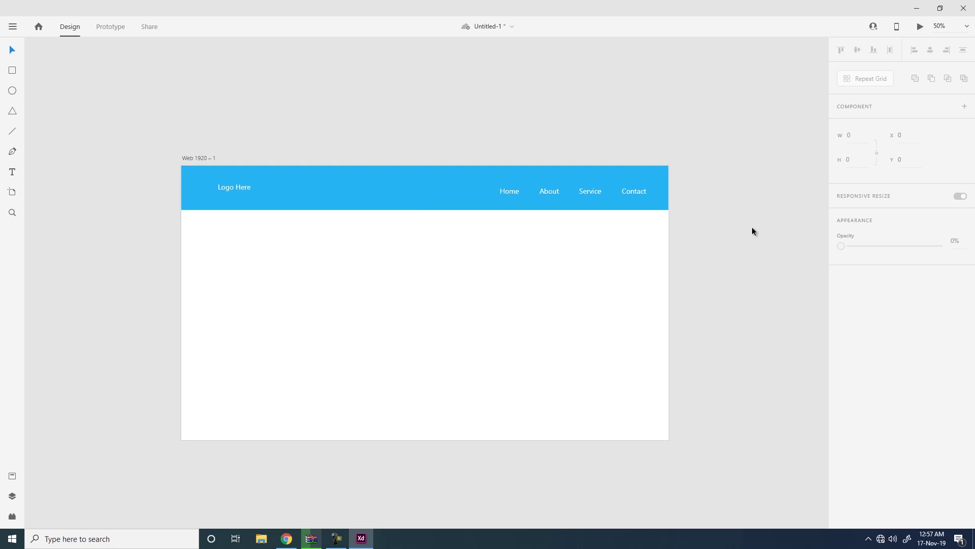
Turn on the Layout grid for the Web 1920 artboard.
left_click(209, 158)
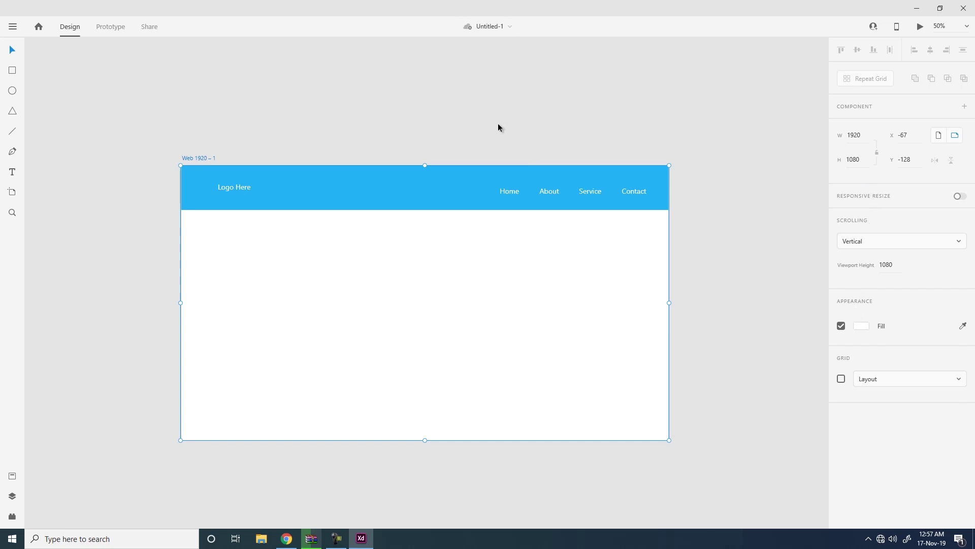
left_click(913, 378)
left_click(874, 400)
left_click(868, 382)
left_click(879, 358)
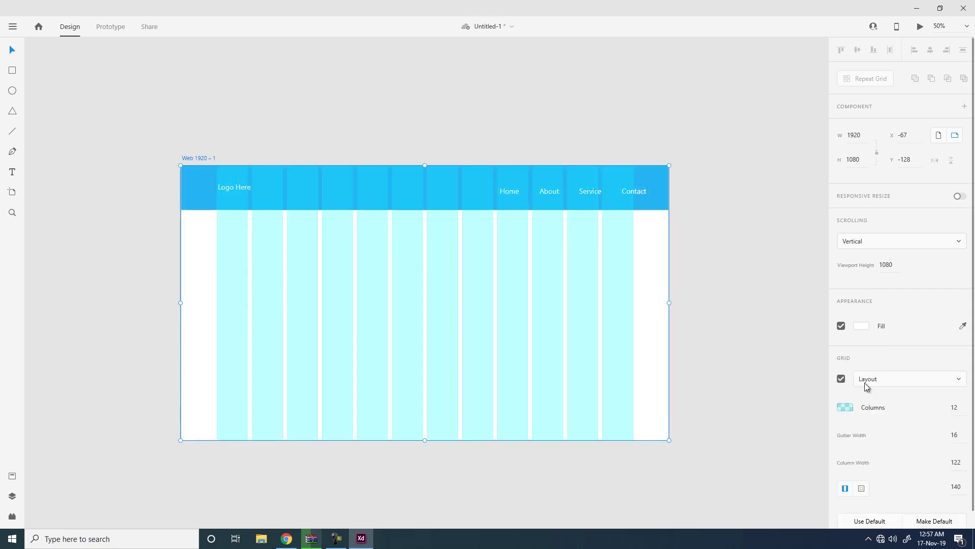
left_click(842, 379)
left_click(841, 378)
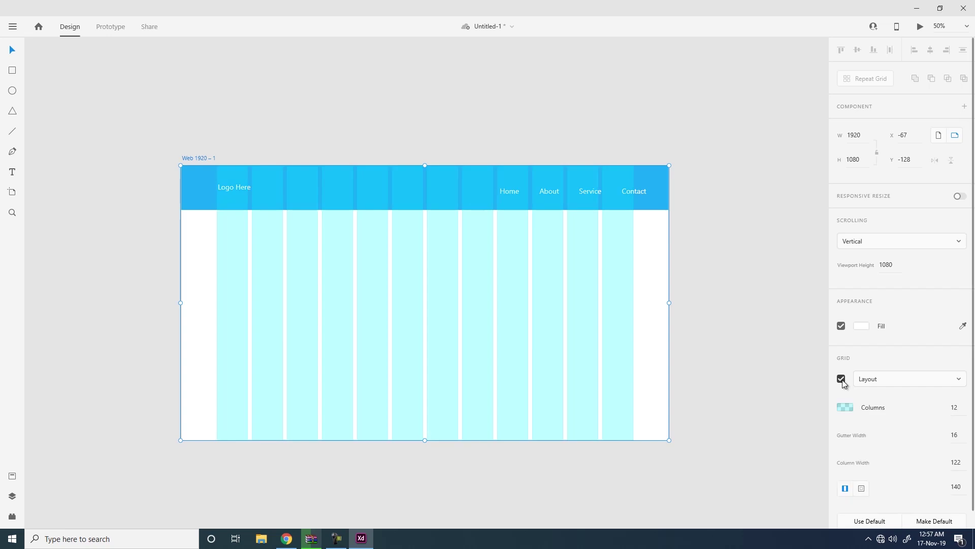
Switch the artboard's grid type to Square and inspect the square grid up close.
left_click(895, 379)
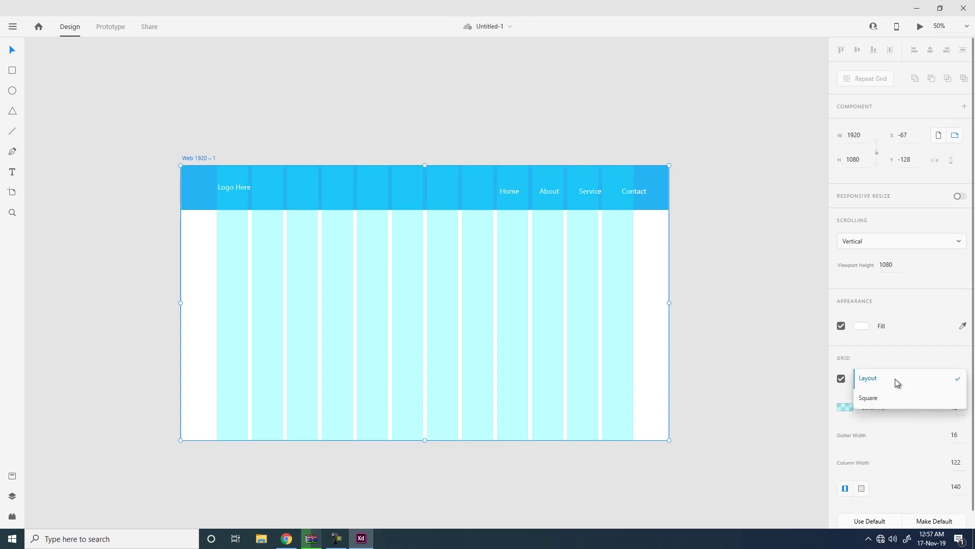
left_click(895, 396)
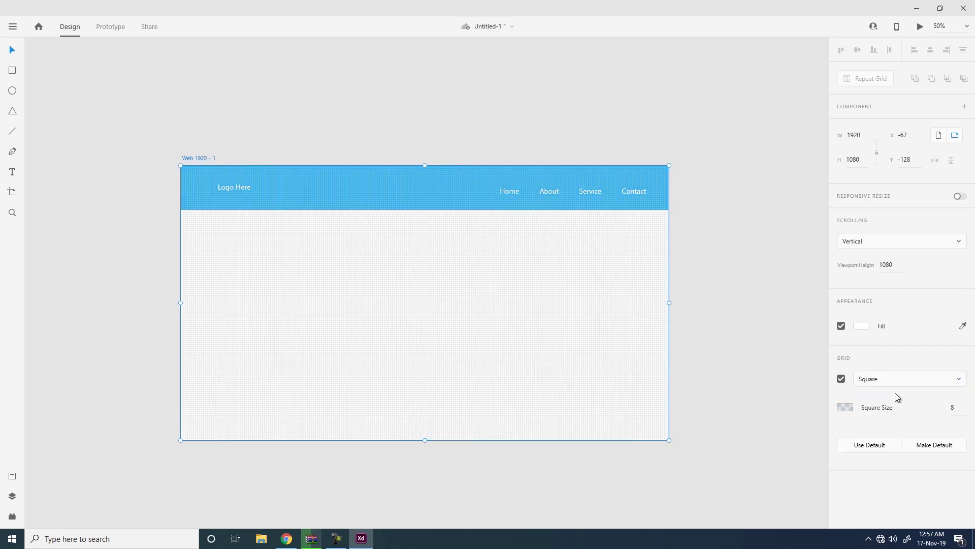
left_click(436, 275)
scroll(420, 226, "up", 2)
scroll(437, 246, "down", 2)
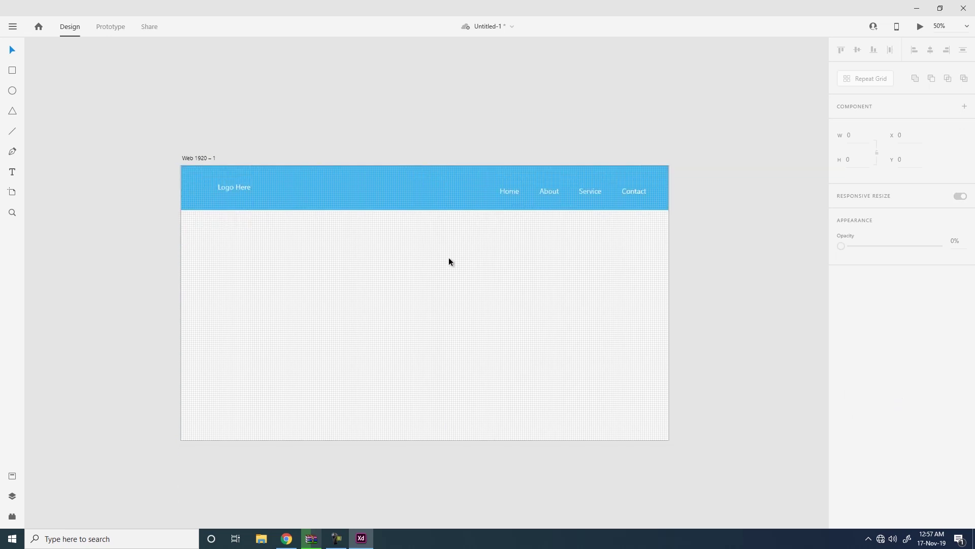
scroll(448, 262, "up", 5)
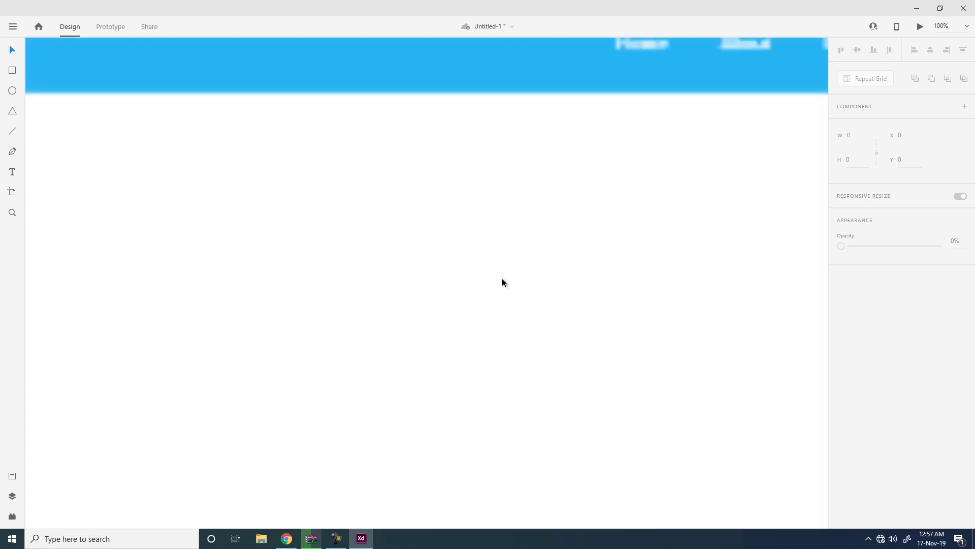
scroll(501, 281, "up", 2)
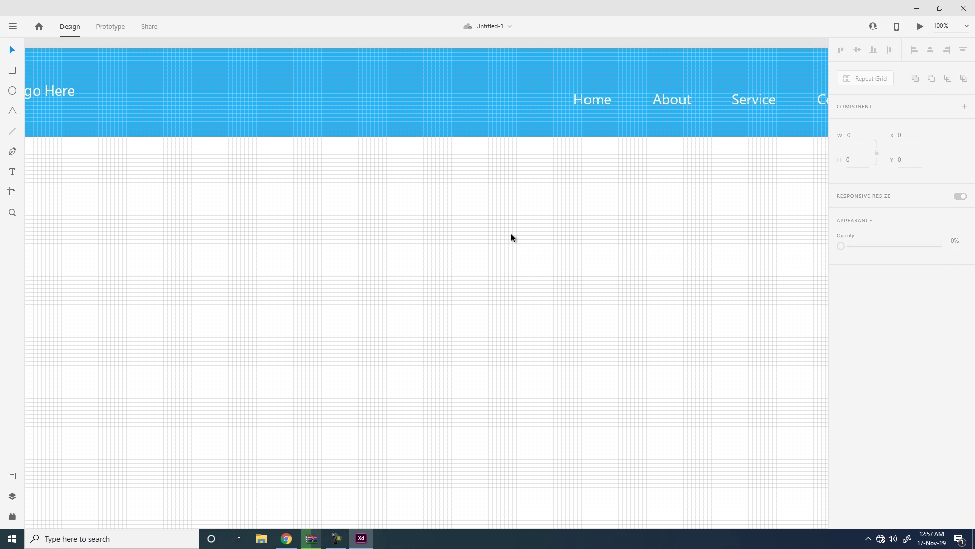
scroll(542, 241, "down", 1)
scroll(549, 247, "down", 3)
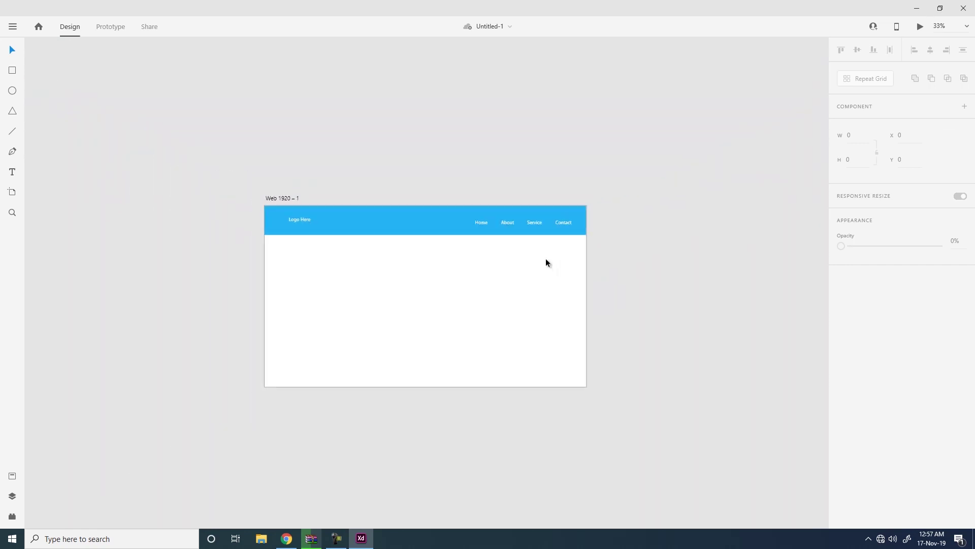
Switch the Web 1920 artboard's grid type back to Layout.
left_click(425, 386)
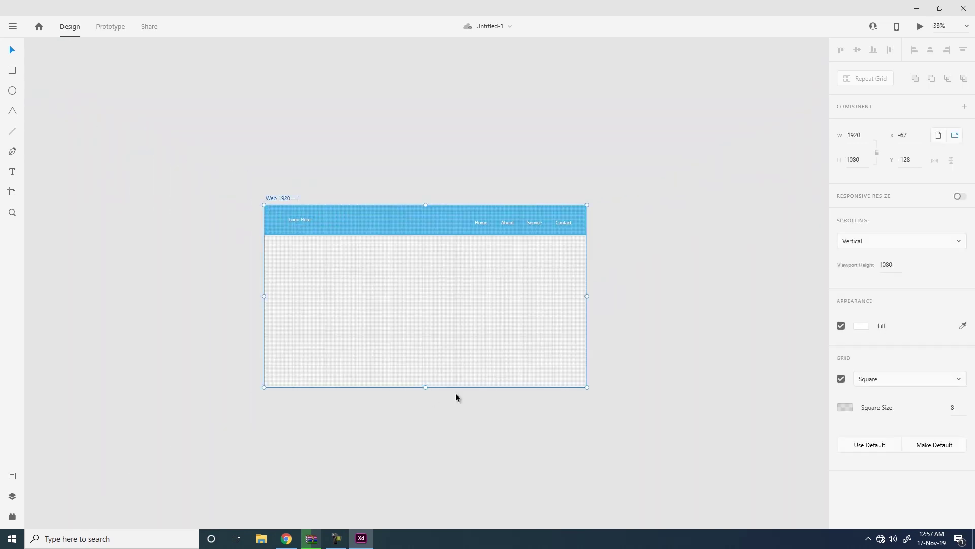
left_click(870, 385)
left_click(875, 360)
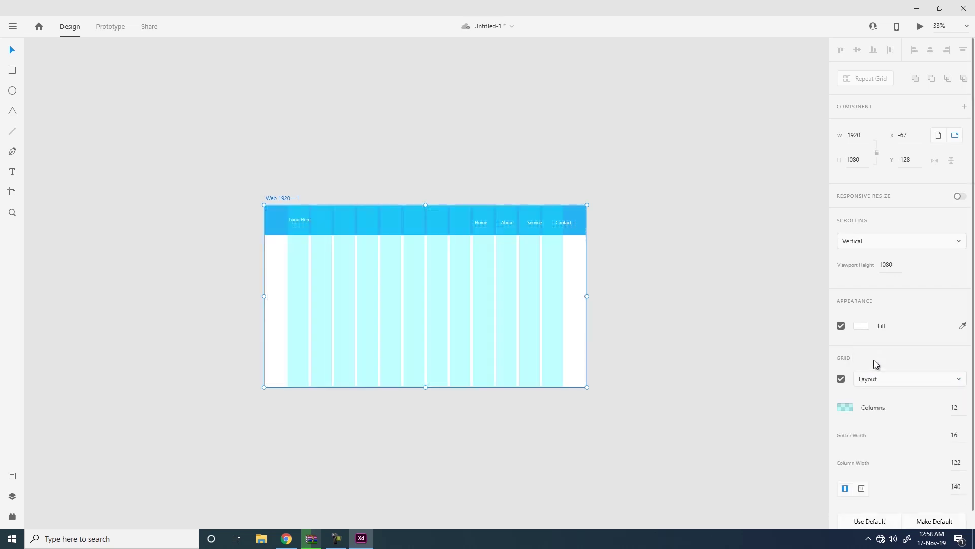
Set the artboard's layout grid to 1 column.
key("ctrl+equal")
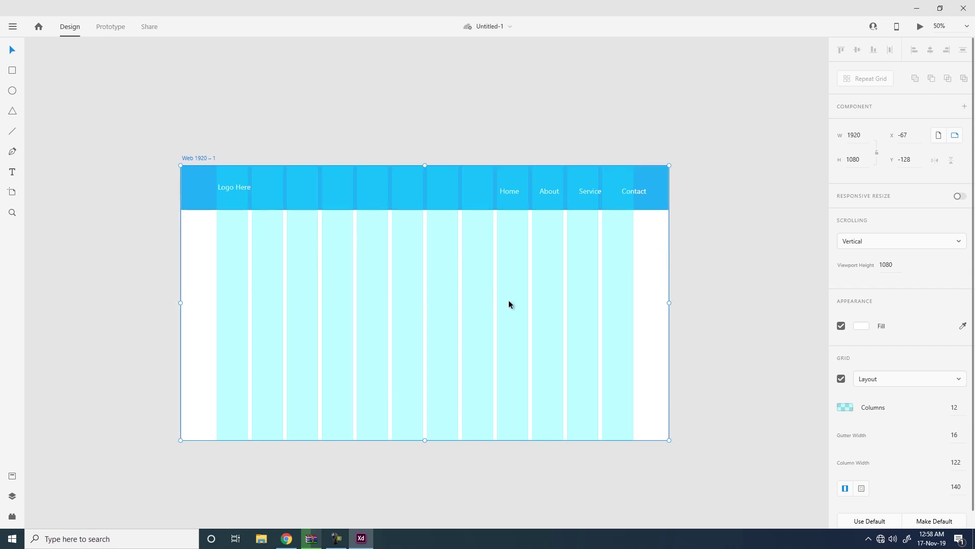
left_click(892, 408)
key("Return")
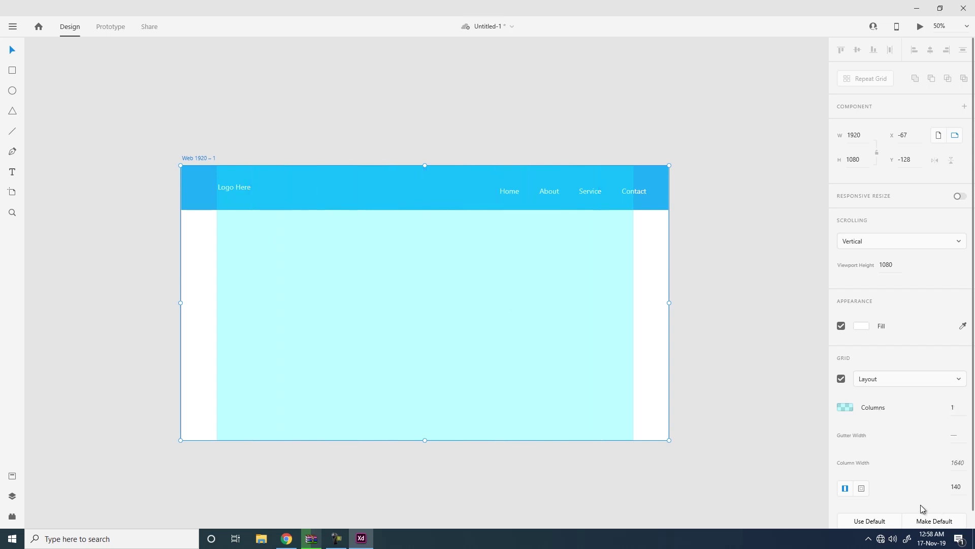
left_click(733, 289)
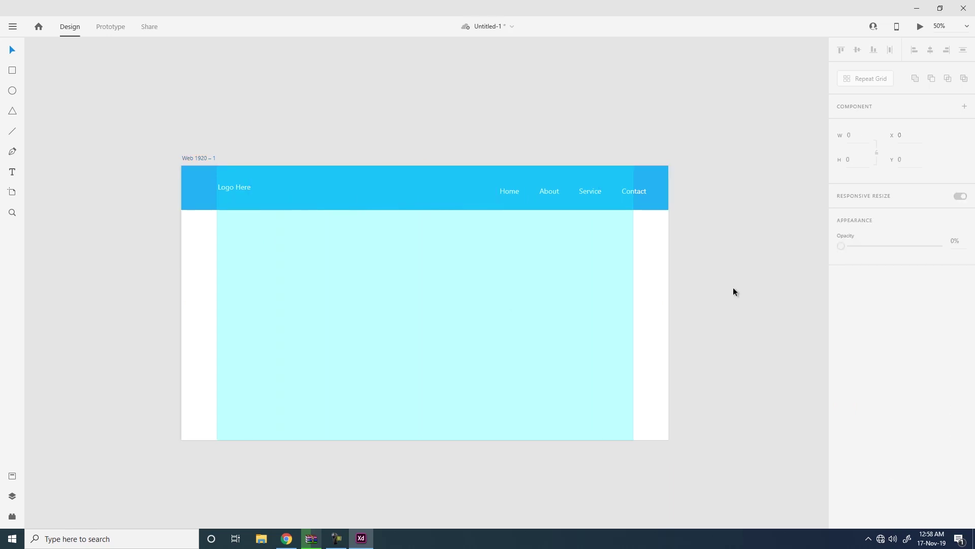
Make the "Logo Here" text auto width and move it to the starting edge of the grid column at X 140, Y 62.
left_click(243, 187)
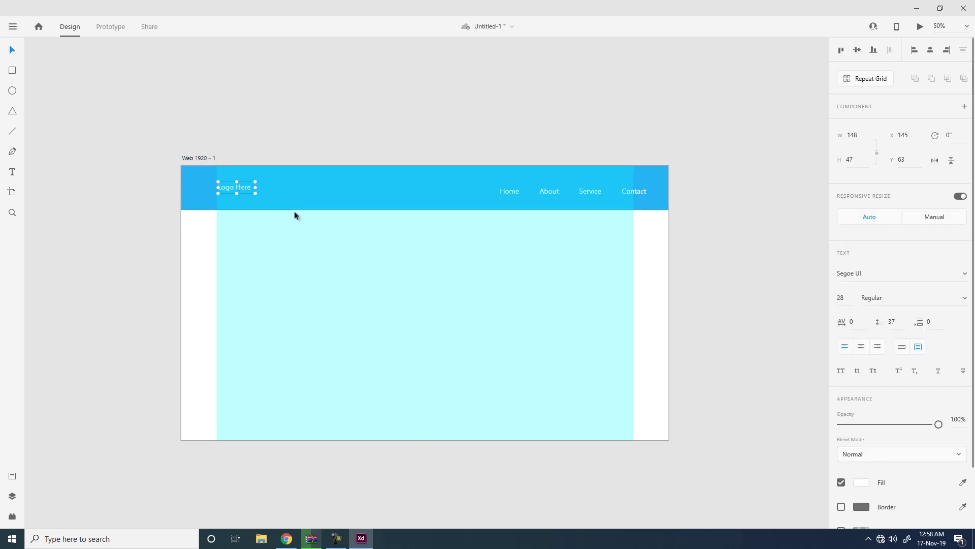
key("ctrl+equal")
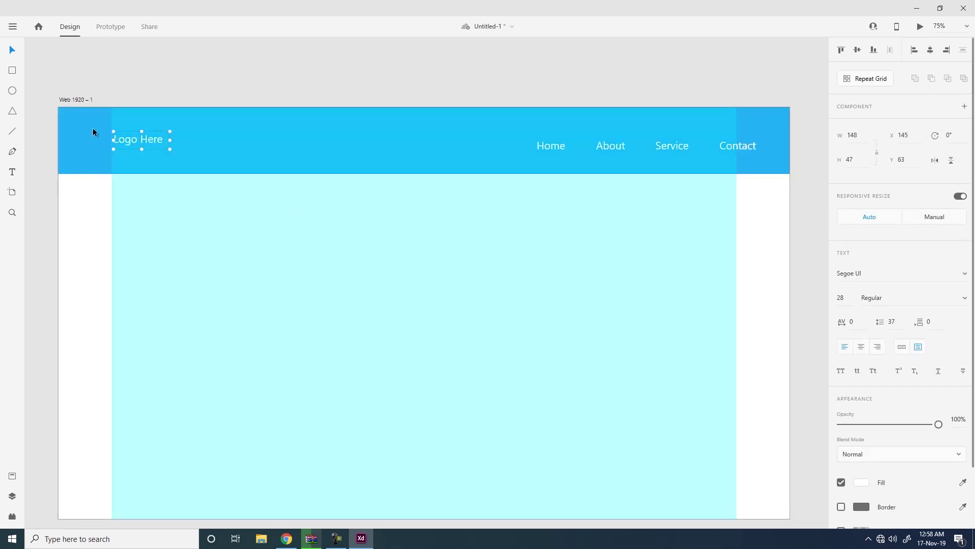
left_click_drag(145, 139, 151, 142)
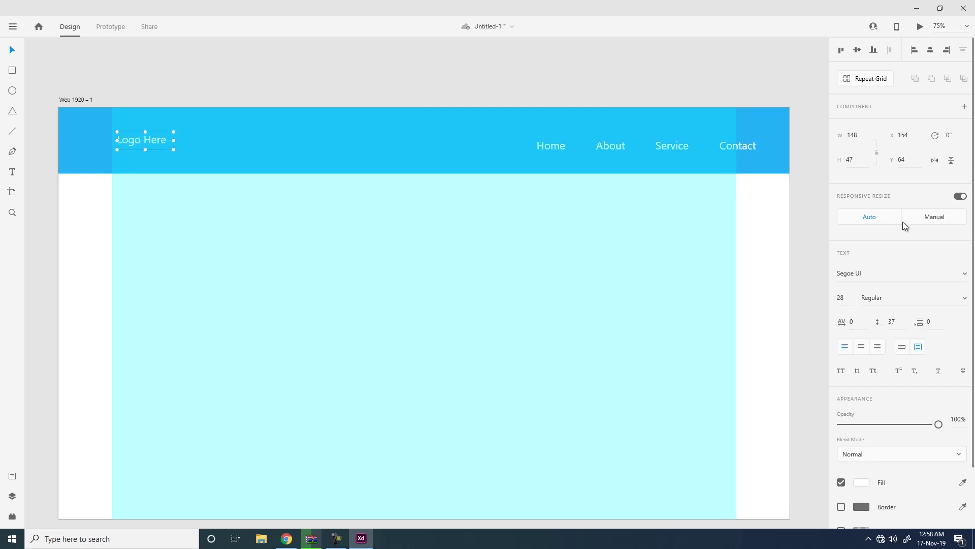
left_click(902, 347)
left_click_drag(145, 136, 148, 136)
Move the Home, About, Service and Contact texts together to X 1204 so Contact ends at the grid column's edge.
left_click(732, 149)
left_click(666, 146, "shift")
left_click(619, 145, "shift")
left_click(553, 145, "shift")
left_click_drag(677, 144, 657, 145)
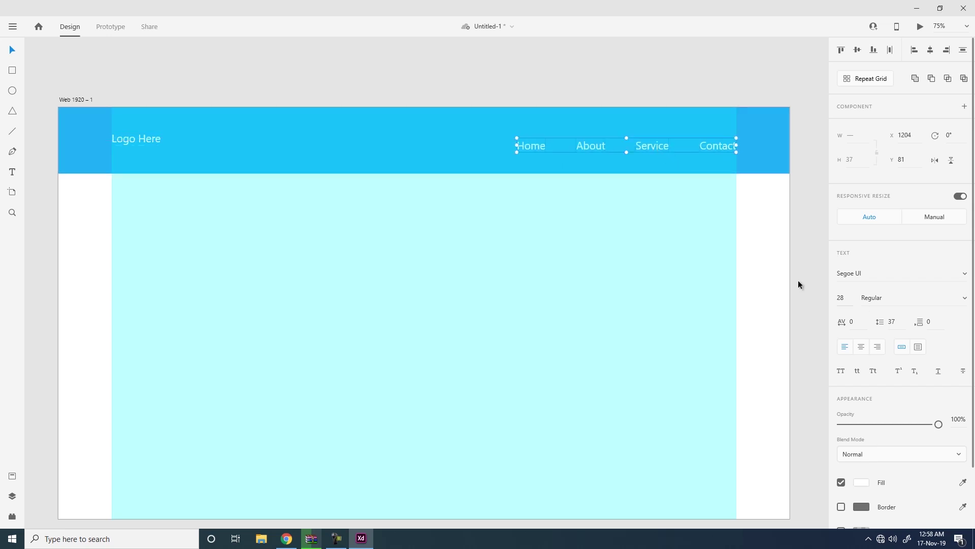
Align the logo text and the four navigation texts to a common vertical middle, and dismiss the Artboard Guides tip.
left_click(144, 140, "shift")
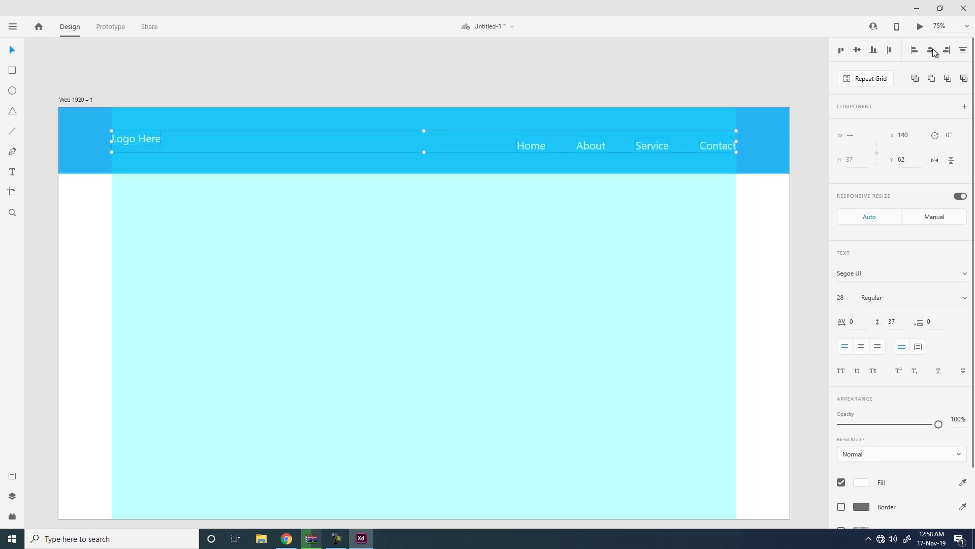
left_click(963, 50)
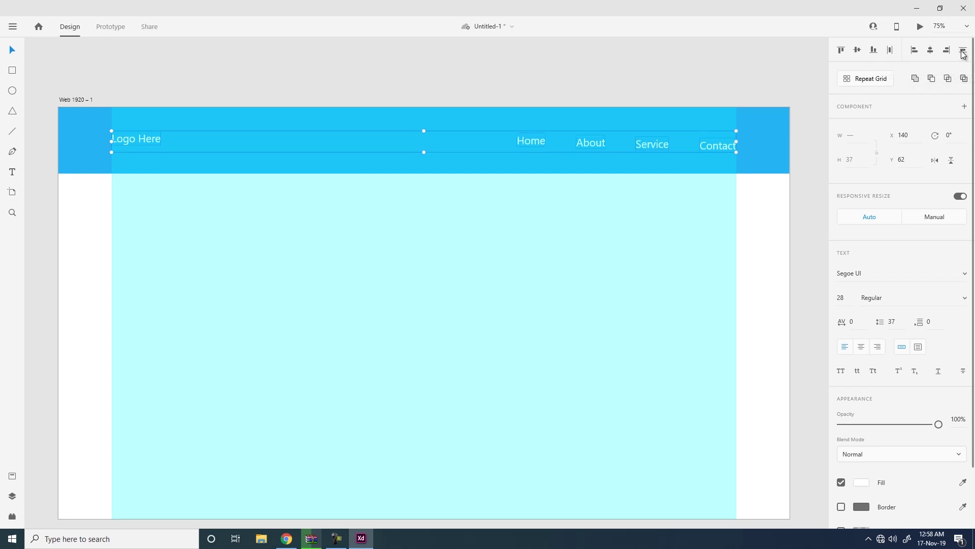
left_click(858, 50)
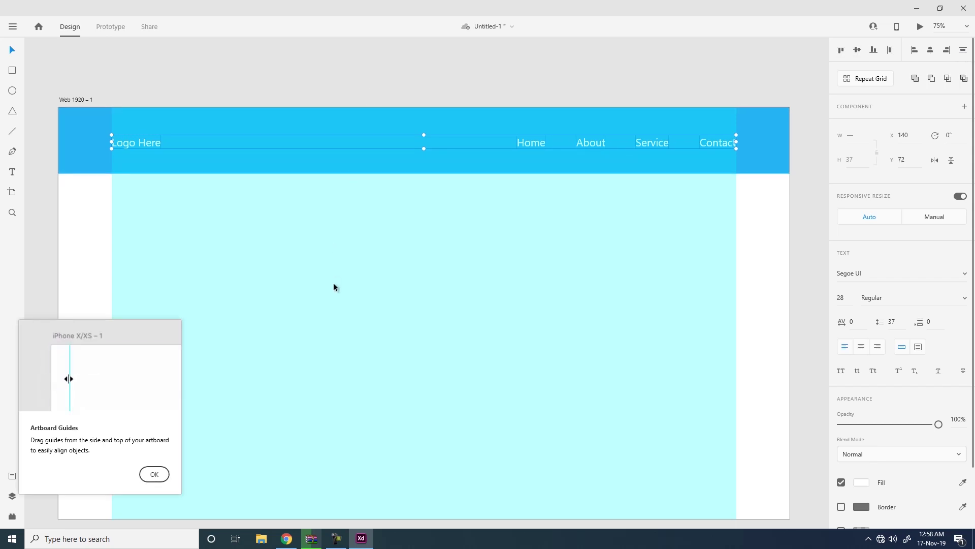
left_click(67, 438)
left_click(594, 144, "shift")
left_click(652, 143, "shift")
left_click(679, 81)
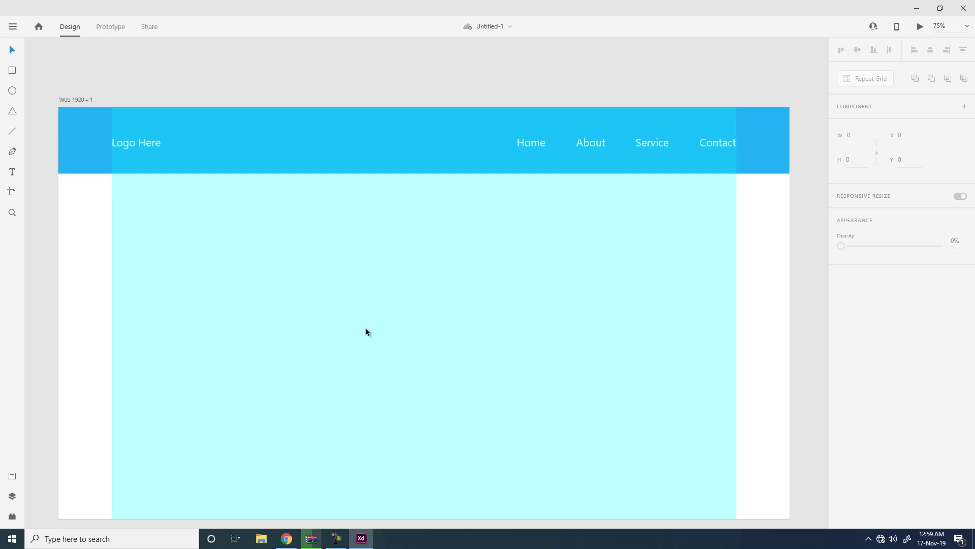
Preview the header design in the desktop preview and close the preview window.
key("ctrl+minus")
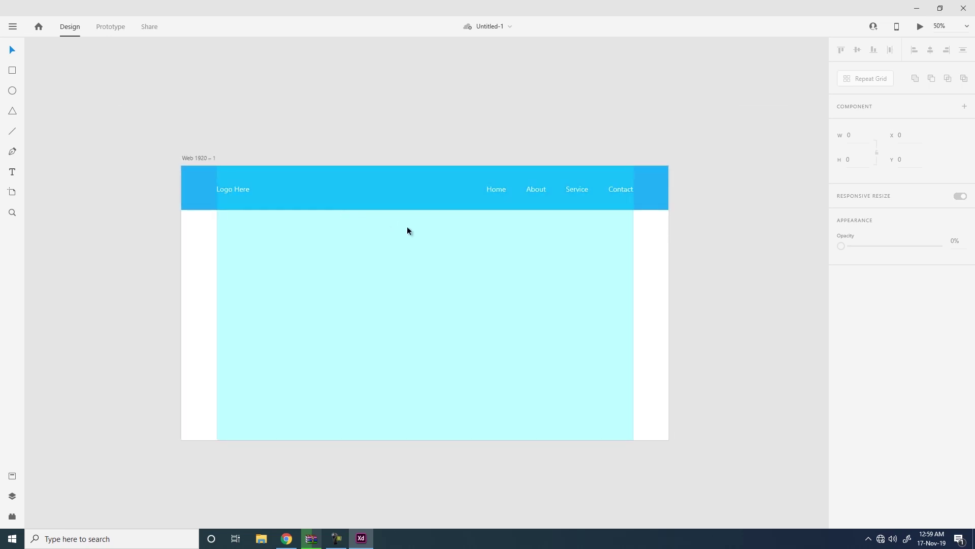
left_click(920, 26)
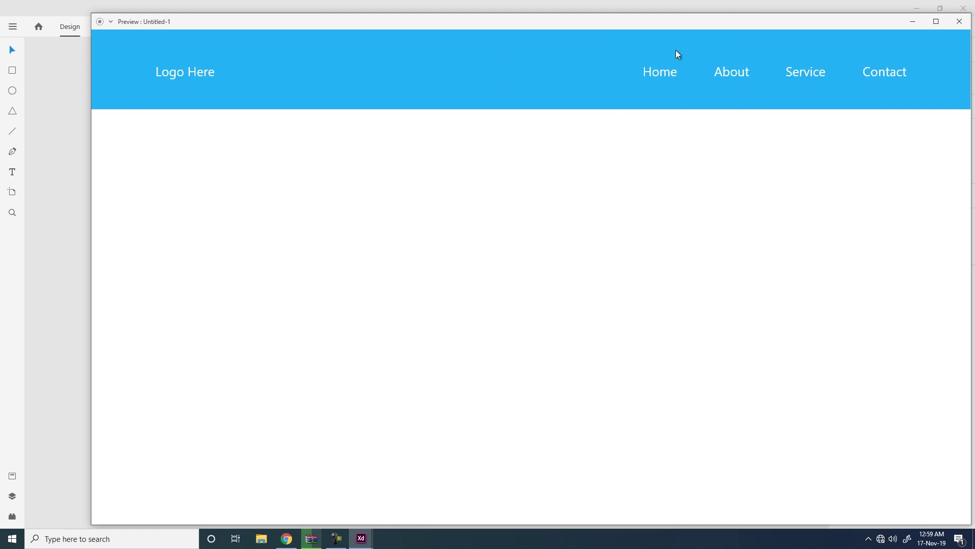
left_click_drag(678, 21, 627, 20)
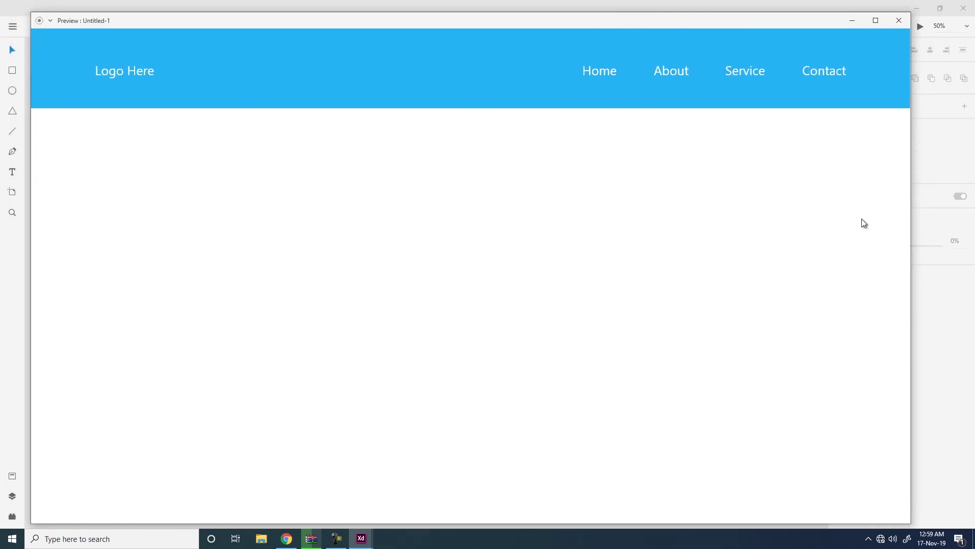
left_click(902, 21)
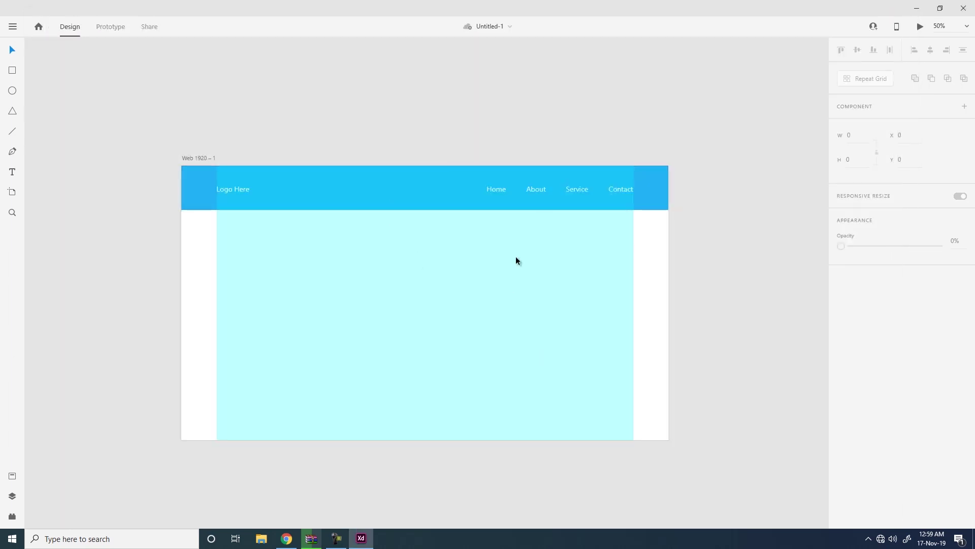
Lower the opacity of the artboard's grid column color to 13%.
left_click(189, 158)
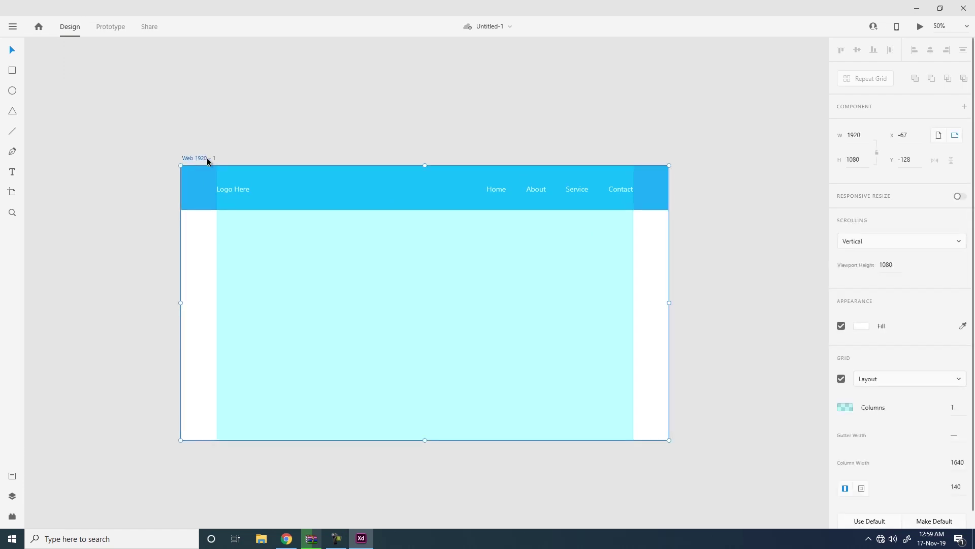
left_click(845, 407)
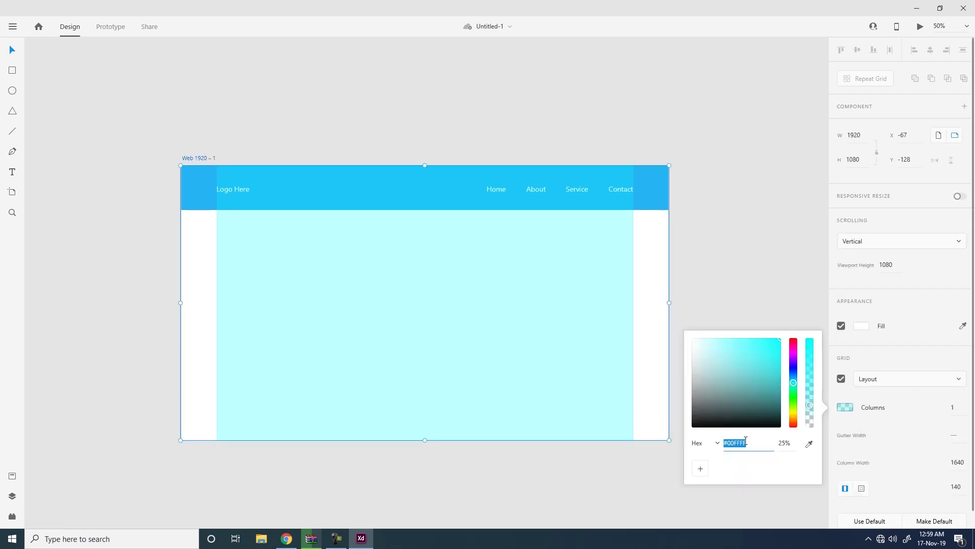
left_click_drag(810, 394, 815, 415)
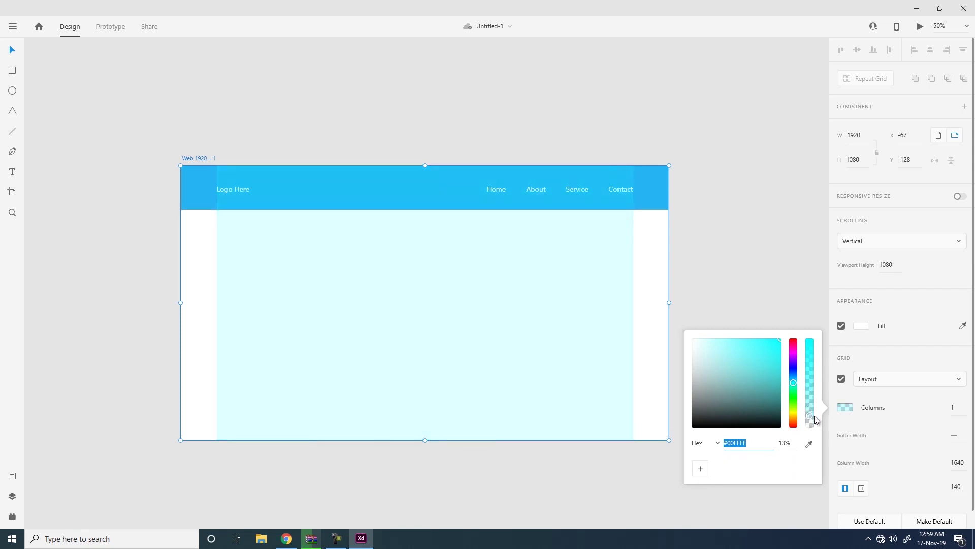
left_click(782, 247)
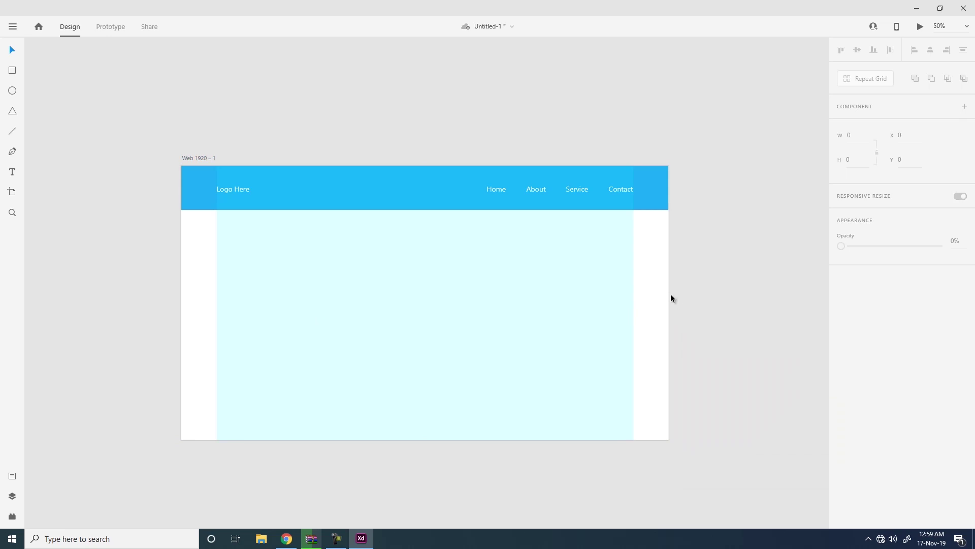
Change the Web 1920 artboard's fill to a very light gray, about #F8F8F8.
left_click(206, 160)
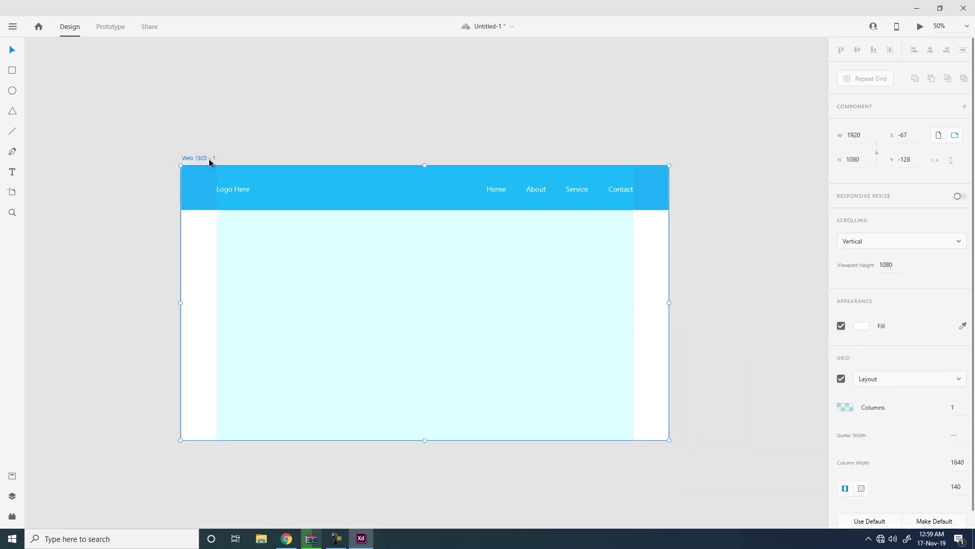
left_click(862, 327)
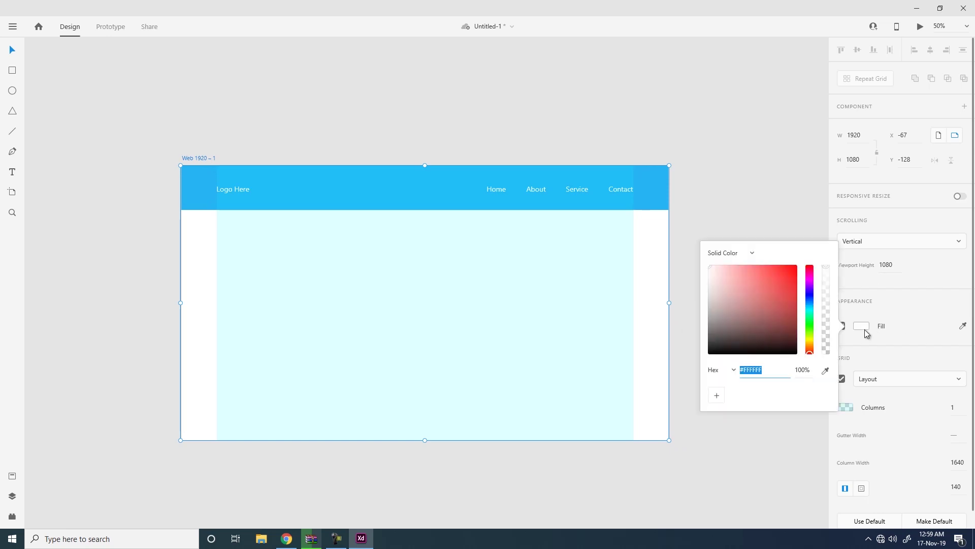
left_click_drag(724, 328, 697, 272)
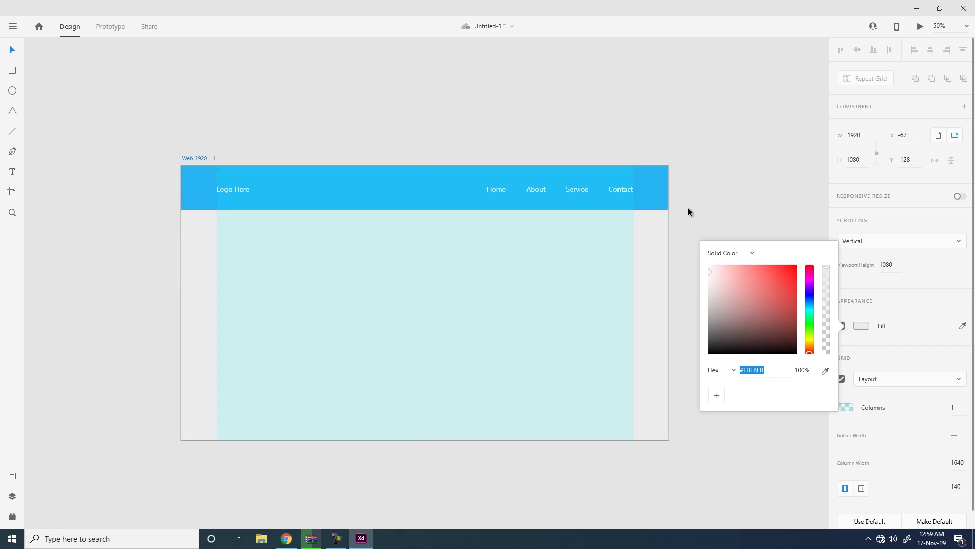
left_click(681, 258)
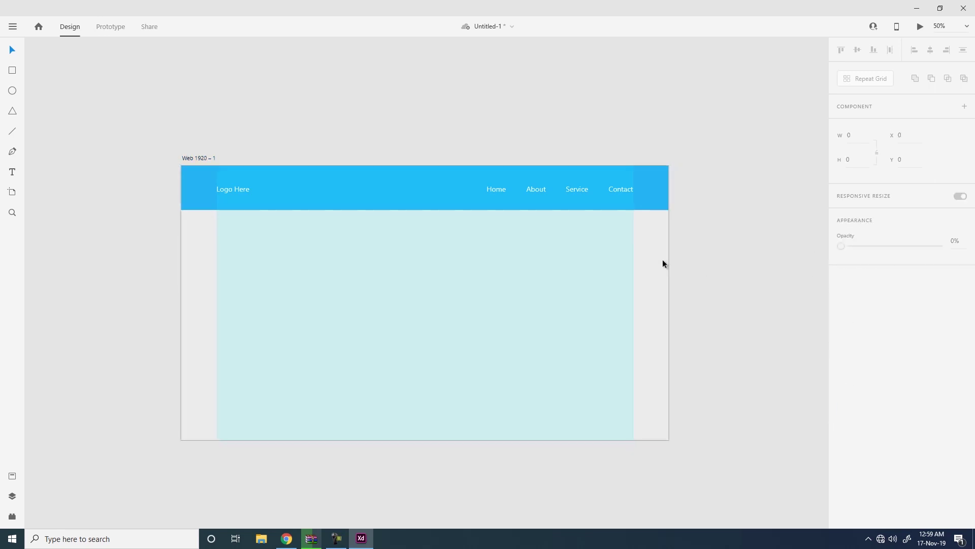
left_click(663, 260)
left_click(861, 325)
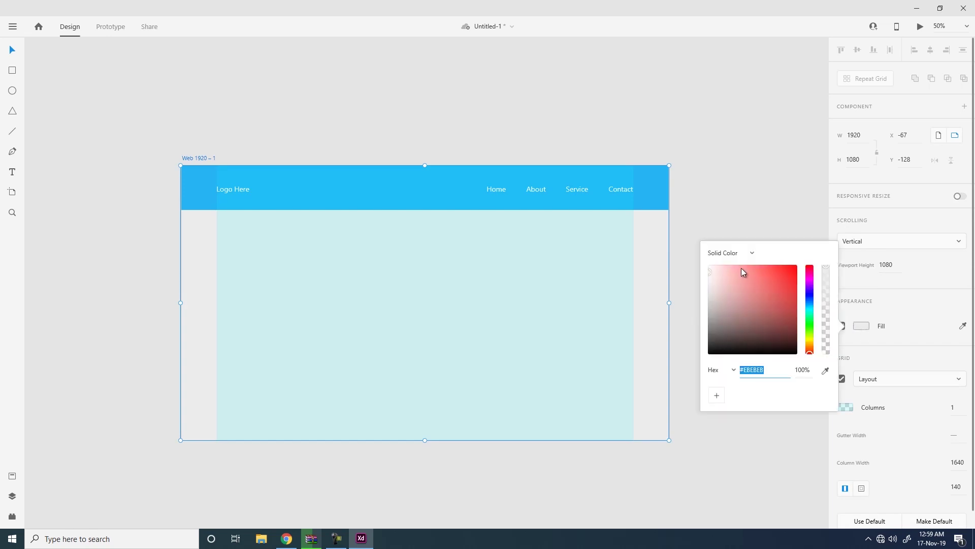
left_click_drag(712, 270, 708, 267)
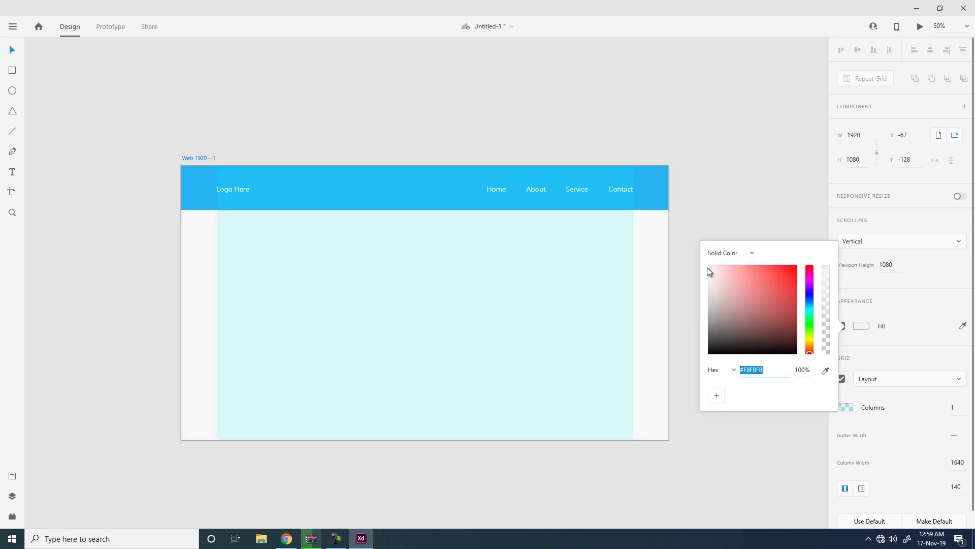
left_click(717, 212)
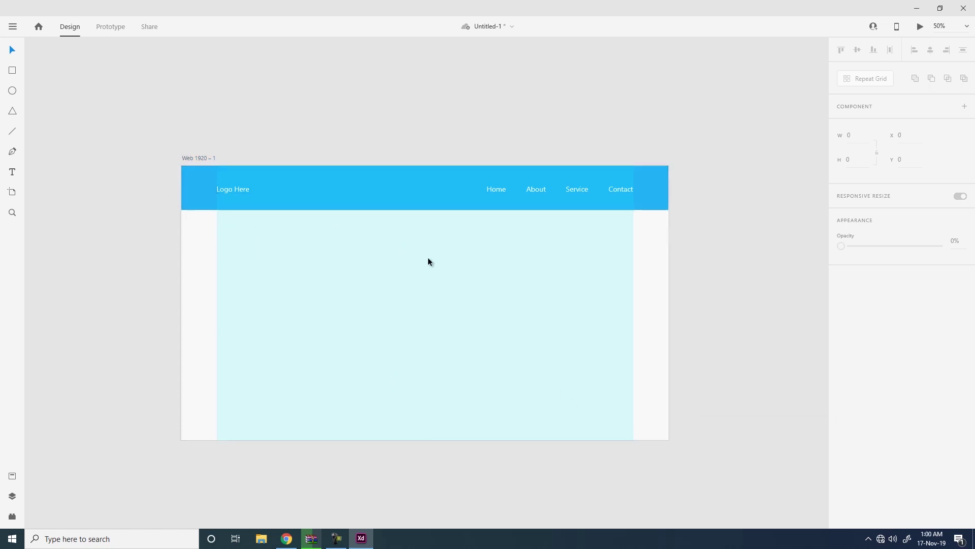
Draw a rectangle about 1640 wide and 502 high below the header, spanning the grid column at X 140, Y 214.
left_click(11, 71)
mouse_move(216, 220)
left_mouse_down()
mouse_move(459, 311)
mouse_move(635, 308)
mouse_move(635, 348)
left_mouse_up()
left_click(11, 54)
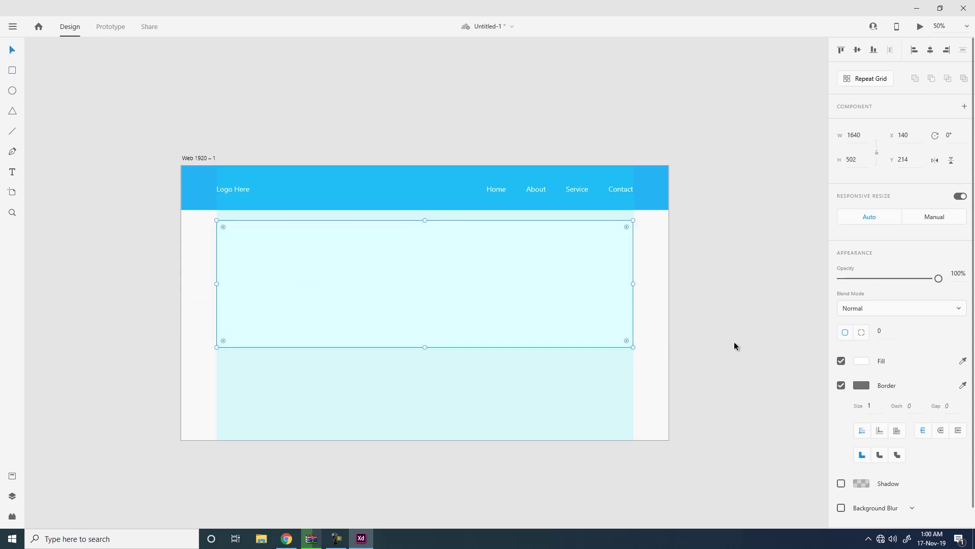
Remove the border from the content rectangle below the header.
left_click(857, 363)
left_click_drag(730, 328, 700, 295)
left_click(720, 226)
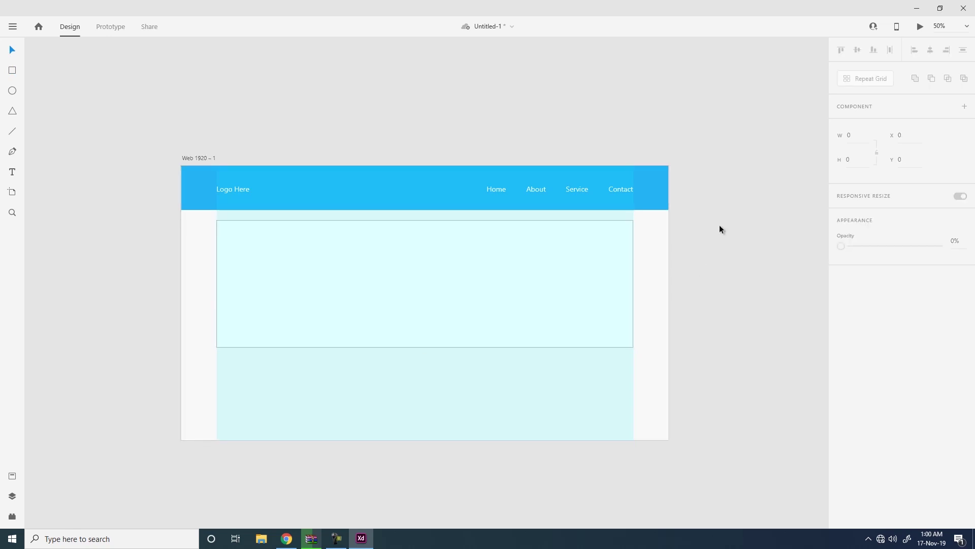
left_click(606, 275)
left_click(841, 385)
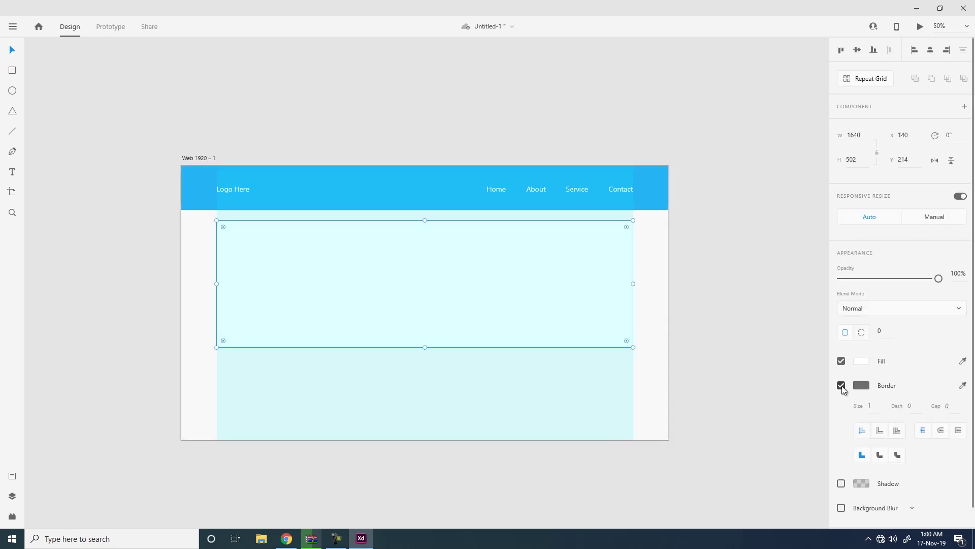
left_click(723, 248)
left_click(575, 275)
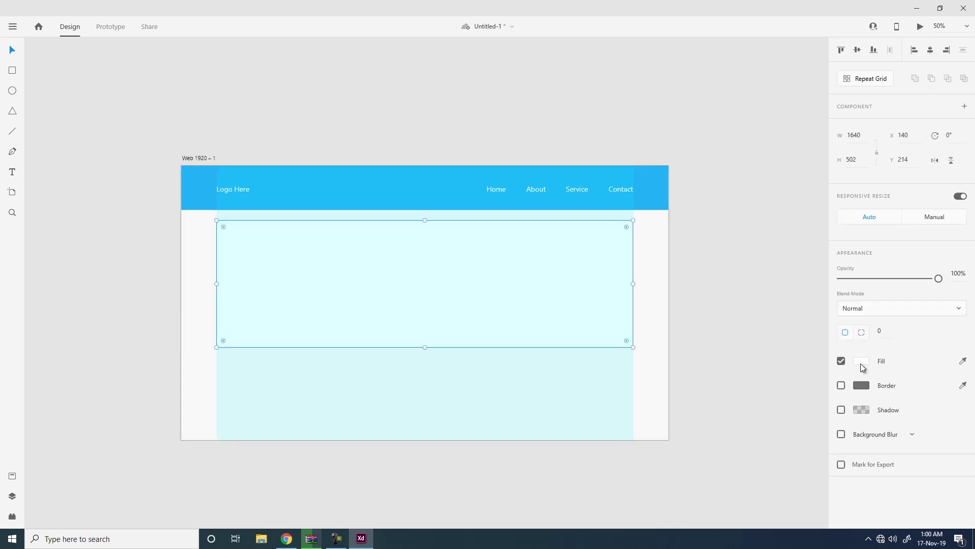
left_click(862, 363)
left_click(696, 293)
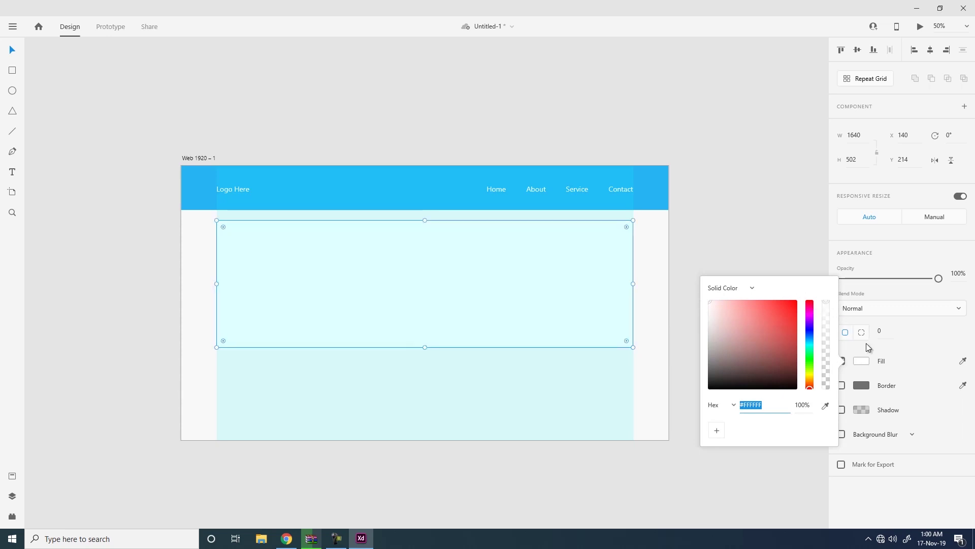
left_click(757, 234)
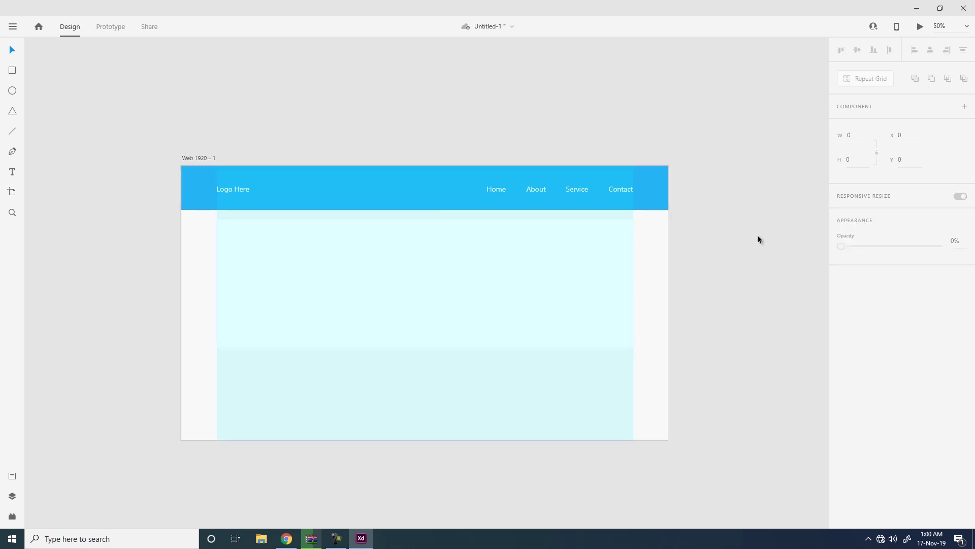
left_click(568, 267)
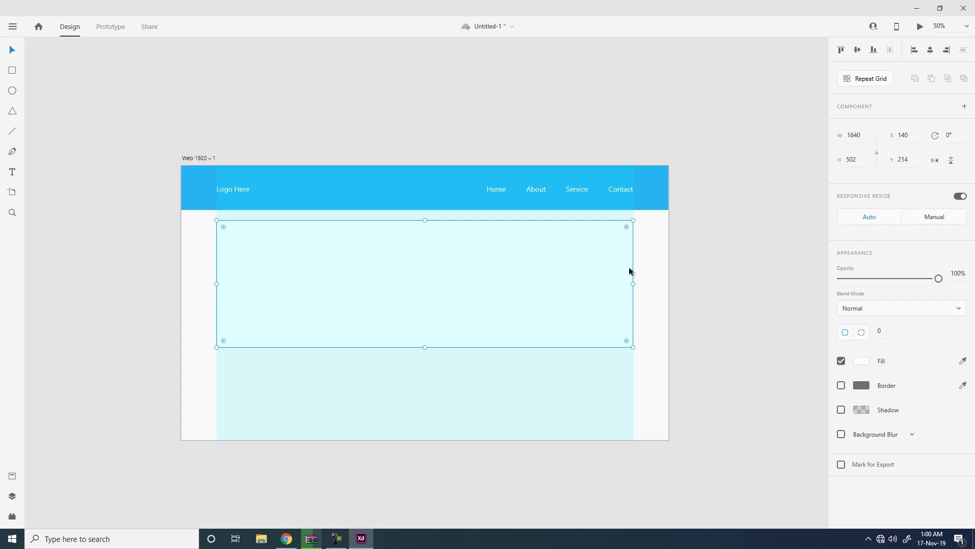
left_click(702, 246)
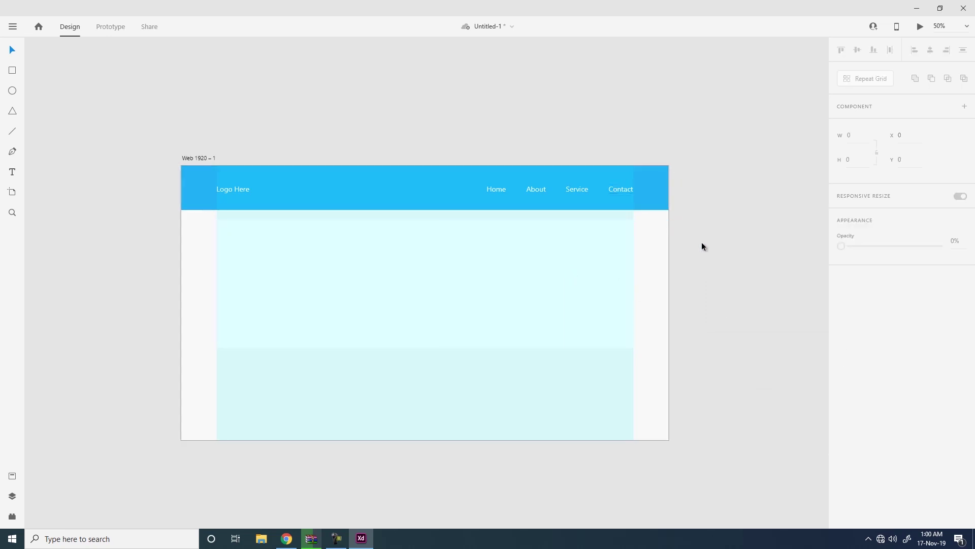
Turn off the layout grid on the Web 1920 artboard.
left_click(667, 280)
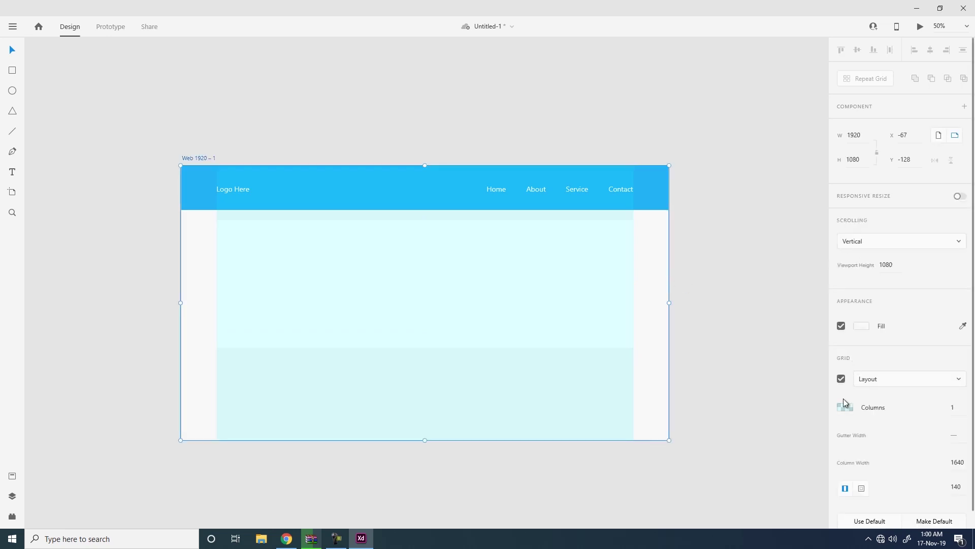
left_click(841, 378)
left_click(704, 282)
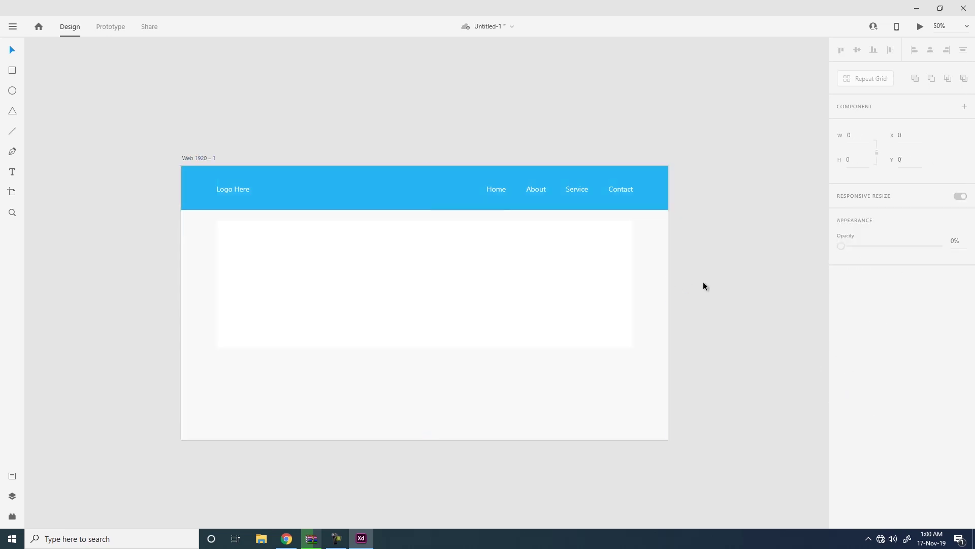
Darken the Web 1920 artboard's fill to light gray #F1F1F1.
left_click(499, 269)
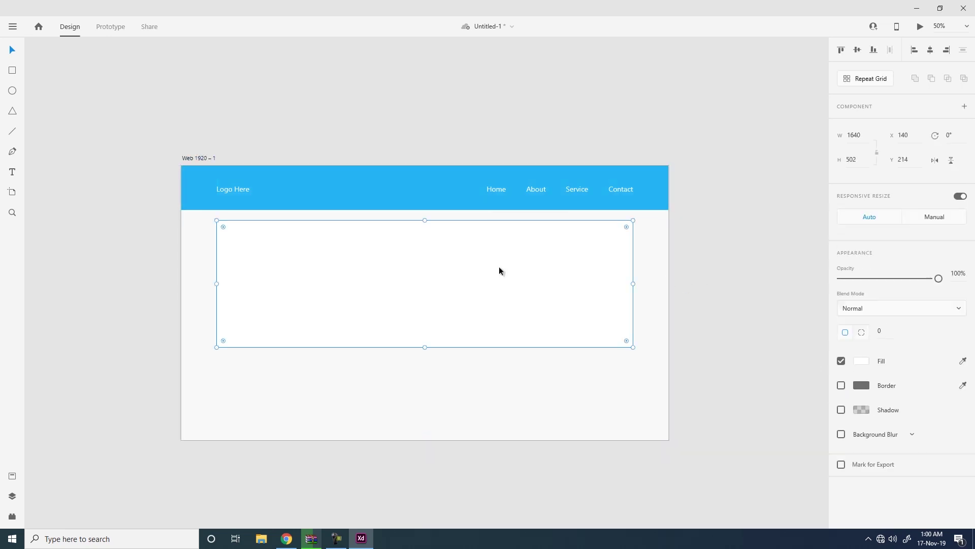
left_click(862, 361)
left_click(668, 266)
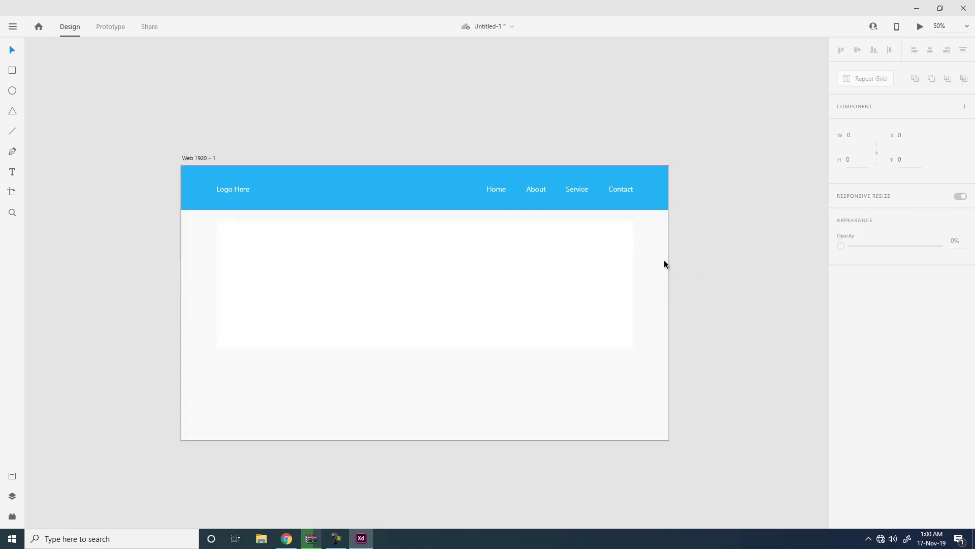
left_click(666, 262)
left_click(863, 328)
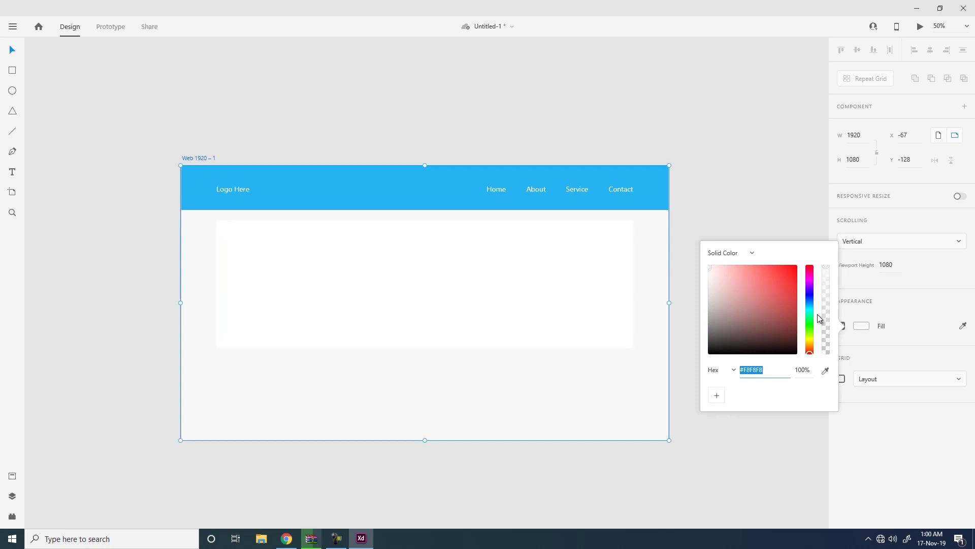
left_click(708, 274)
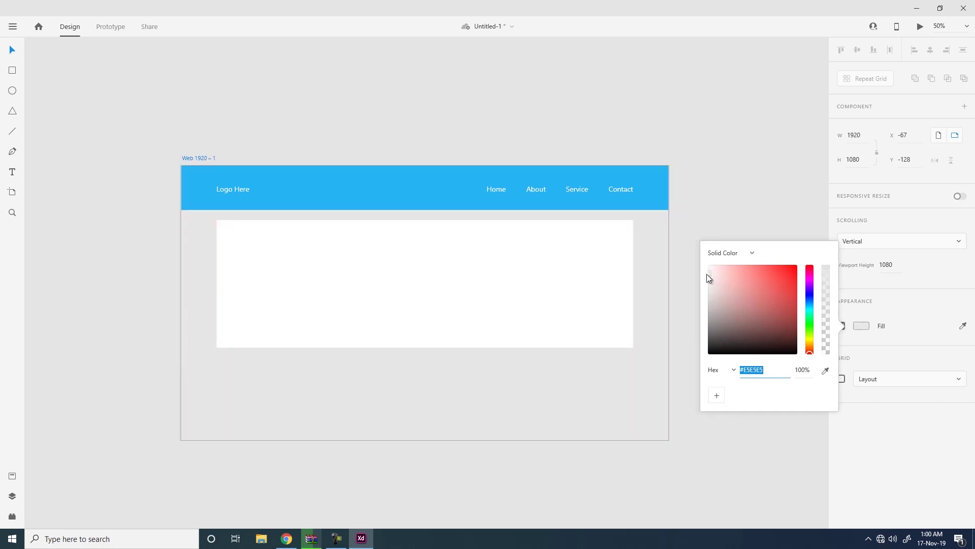
left_click_drag(705, 273, 704, 270)
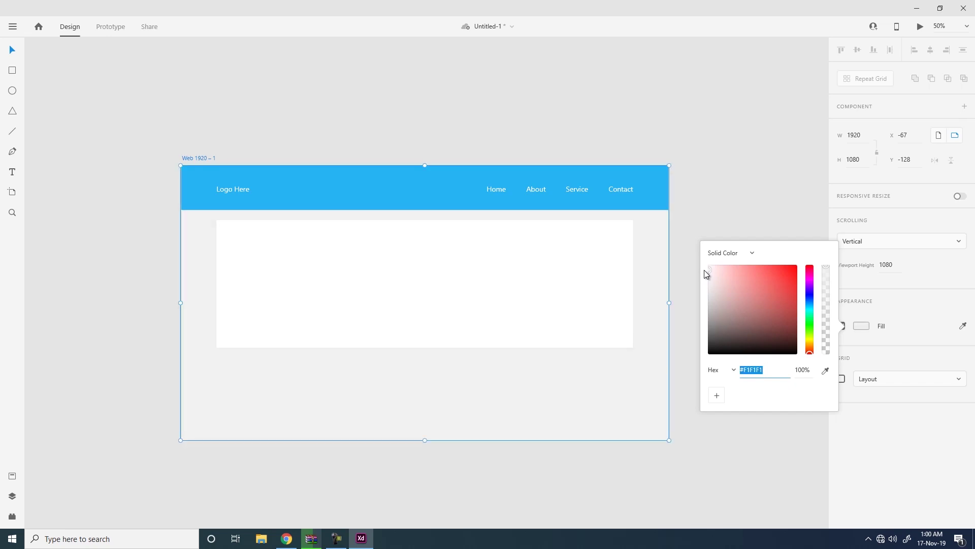
left_click(723, 185)
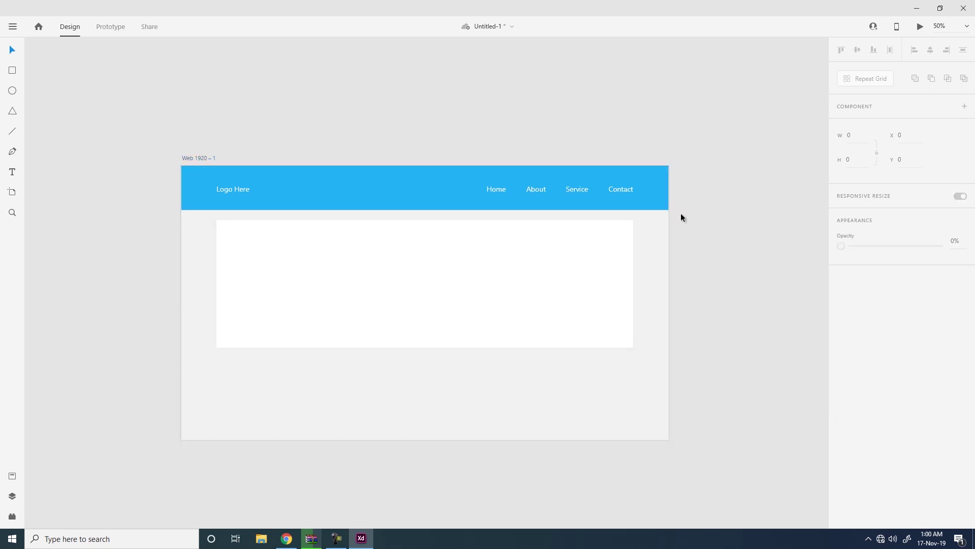
Change the Web 1920 artboard's fill to a slightly lighter neutral gray.
left_click(665, 222)
left_click(678, 237)
left_click(662, 375)
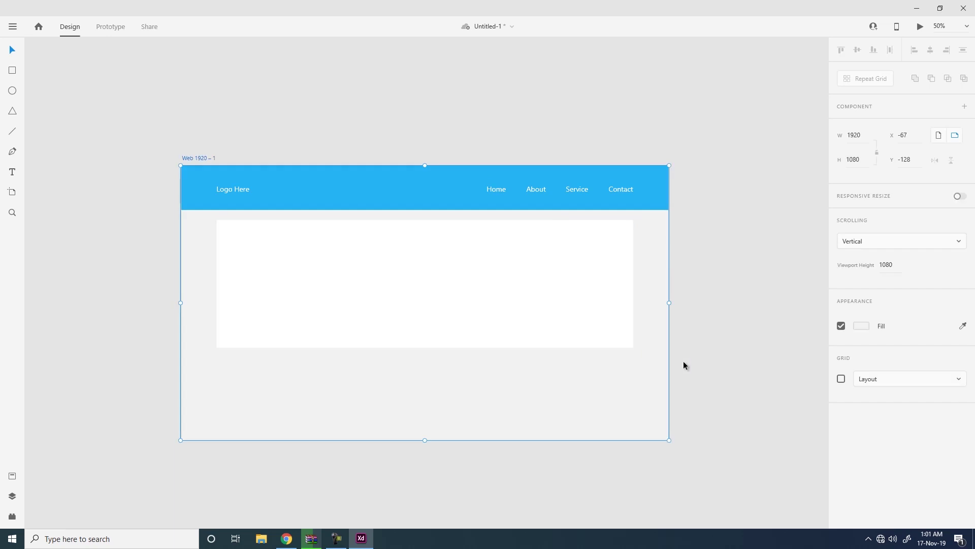
left_click(867, 330)
left_click(710, 271)
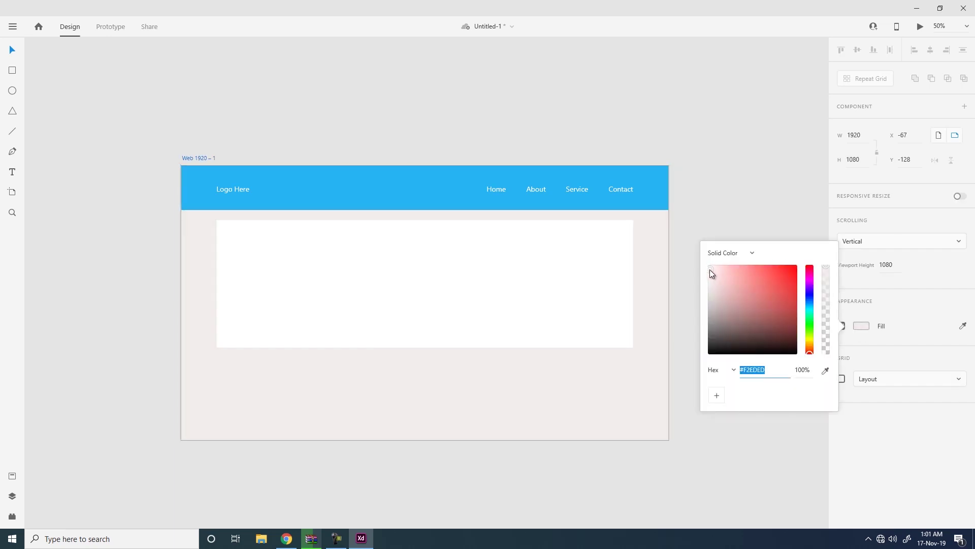
left_click(705, 185)
Try a shadow on the content rectangle and turn it off again.
left_click(569, 270)
left_click(841, 410)
left_click(675, 513)
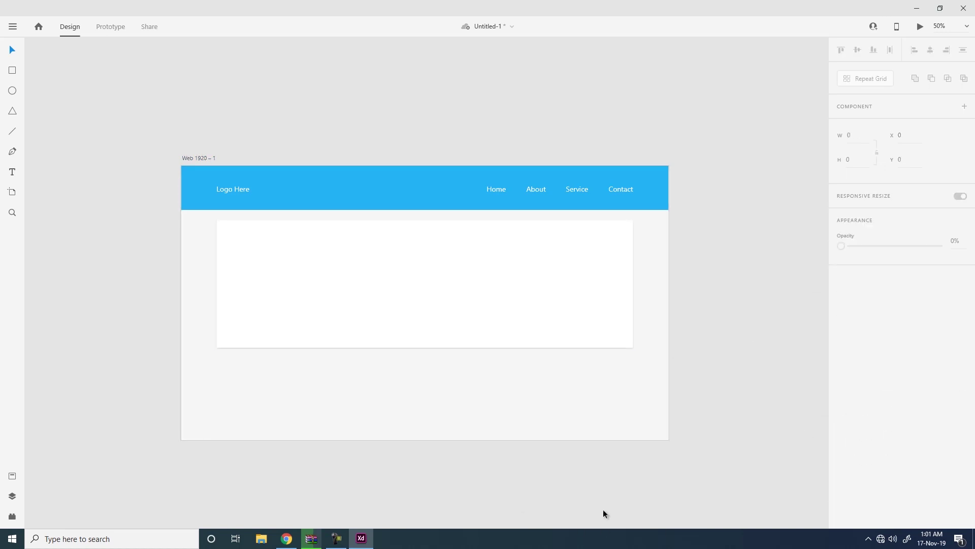
left_click(583, 329)
left_click(841, 410)
left_click(747, 312)
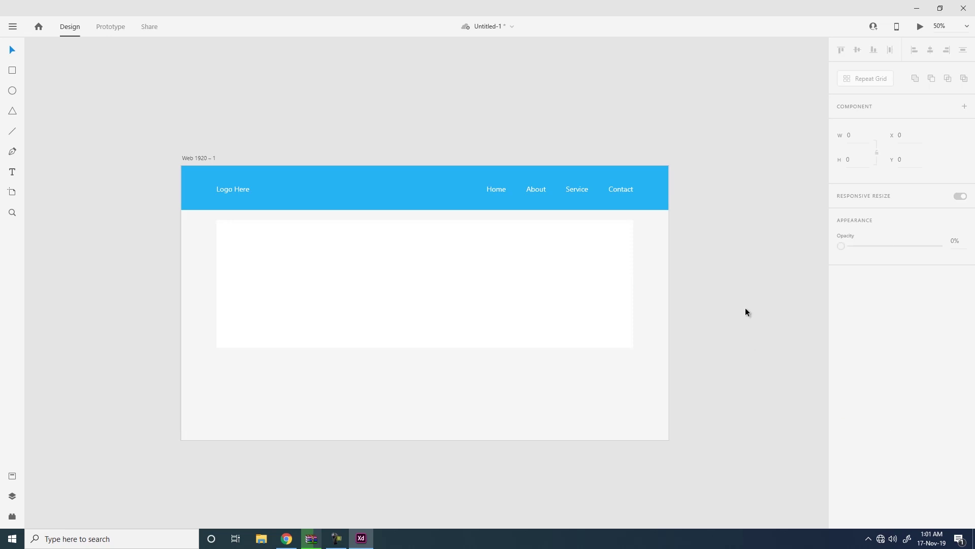
Change the content rectangle's fill from white to light gray #E9E9E9.
left_click(540, 294)
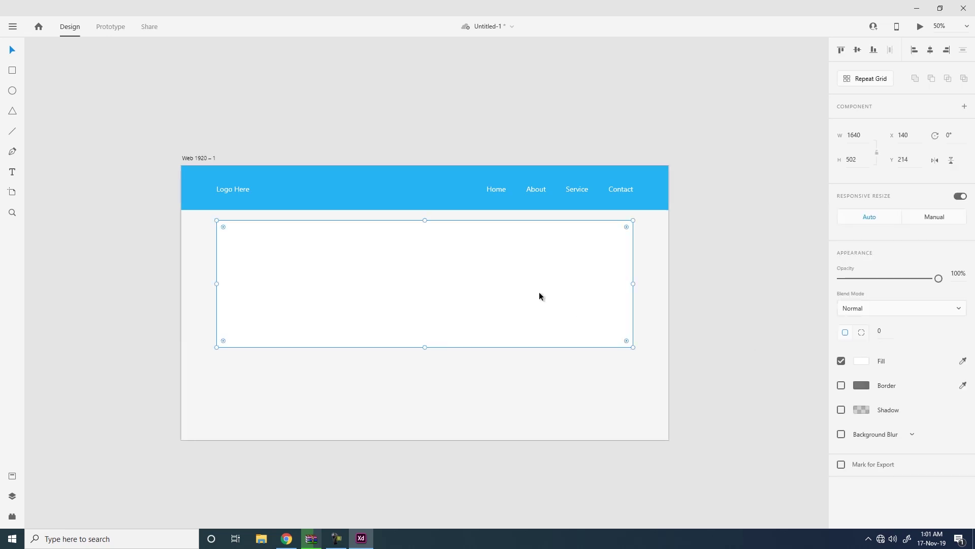
left_click(861, 360)
left_click_drag(713, 306, 694, 307)
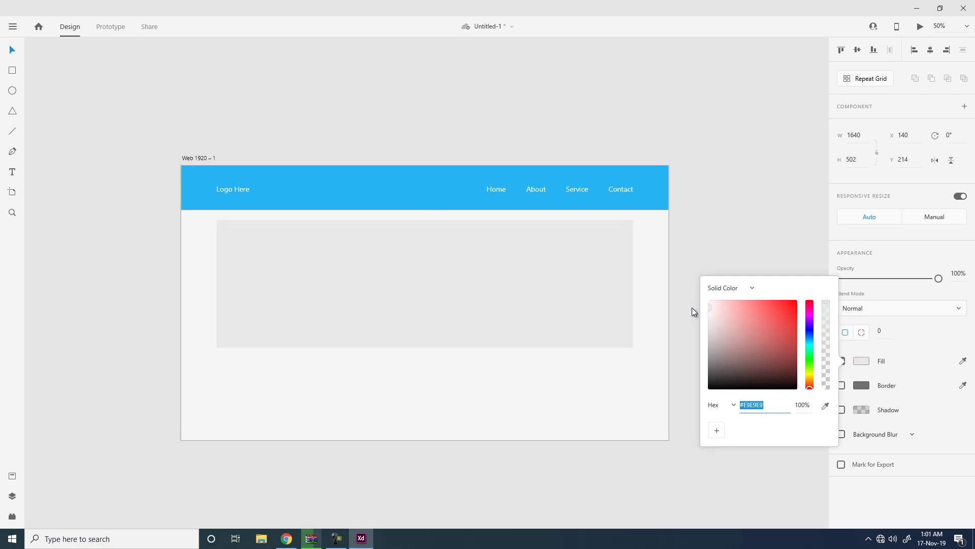
left_click(690, 303)
Add the text "Image Here" inside the gray rectangle with a black #000000 fill, and save that color as a swatch.
left_click(12, 172)
left_click(390, 282)
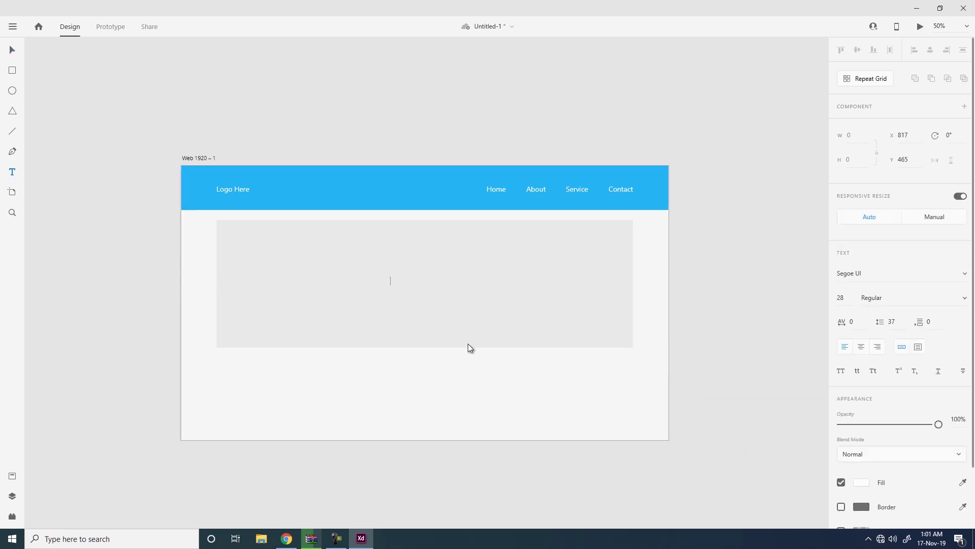
key("ctrl+a")
left_click(846, 474)
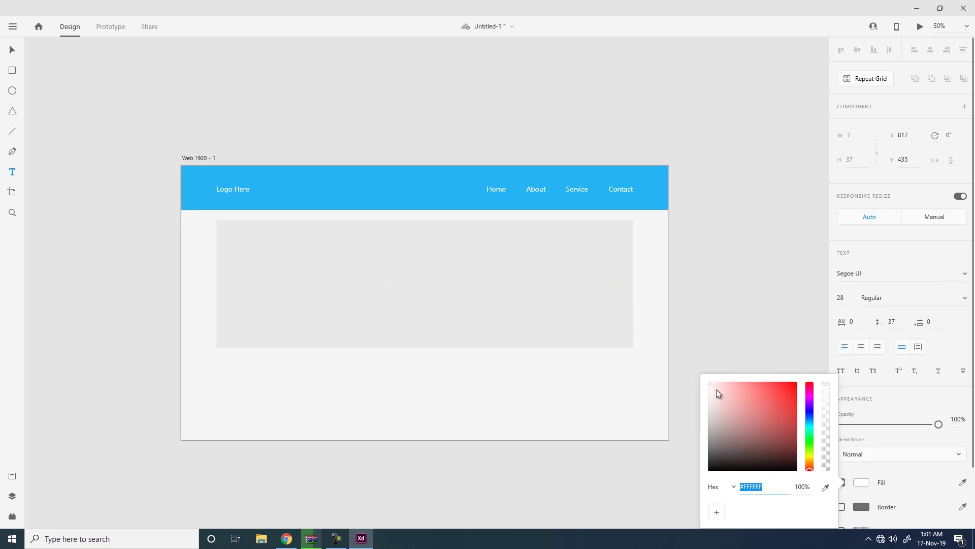
left_click_drag(721, 449, 693, 477)
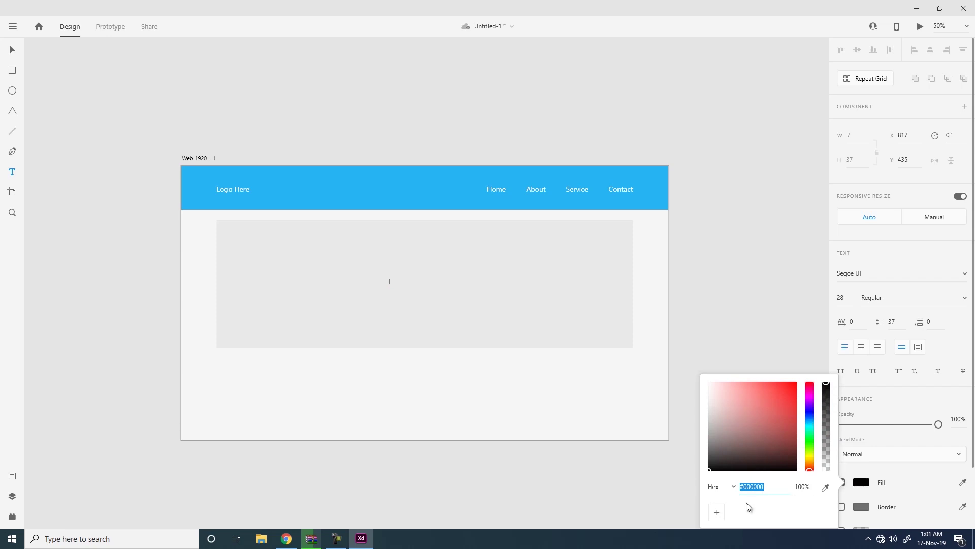
left_click(716, 512)
left_click(392, 280)
type("Image Here")
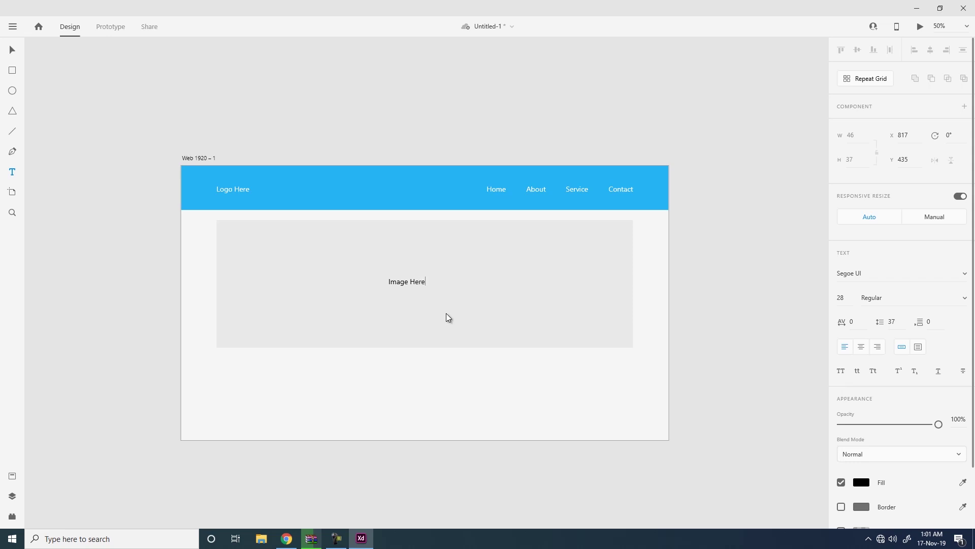
Move the "Image Here" text to the center of the gray rectangle, at about X 888, Y 447.
left_click(14, 51)
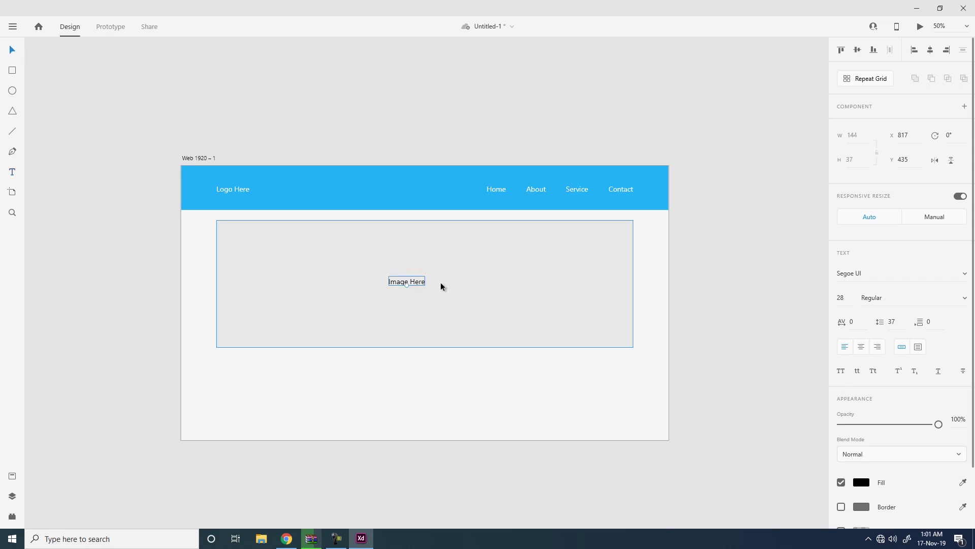
mouse_move(415, 282)
left_mouse_down()
mouse_move(442, 282)
mouse_move(433, 285)
left_mouse_up()
left_click(459, 113)
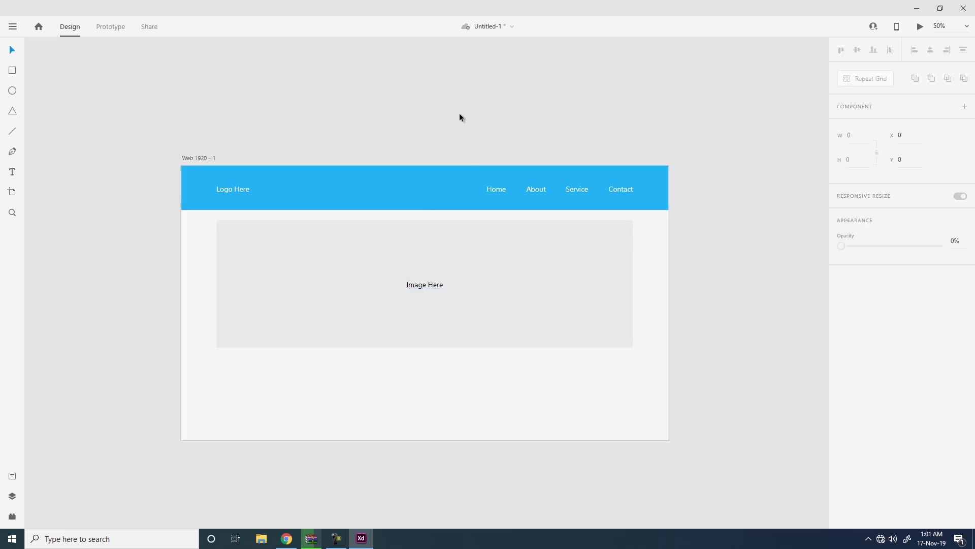
Set the "Image Here" text's font size to 35 and recenter it in the rectangle at about X 871, Y 442.
left_click(429, 285)
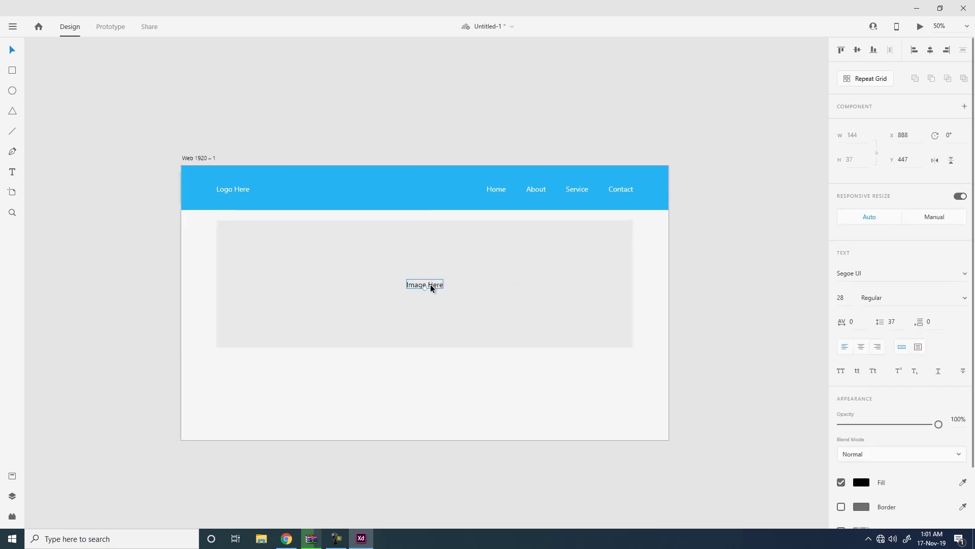
left_click(844, 299)
type("35")
key("Return")
left_click_drag(444, 283, 443, 286)
left_click(690, 266)
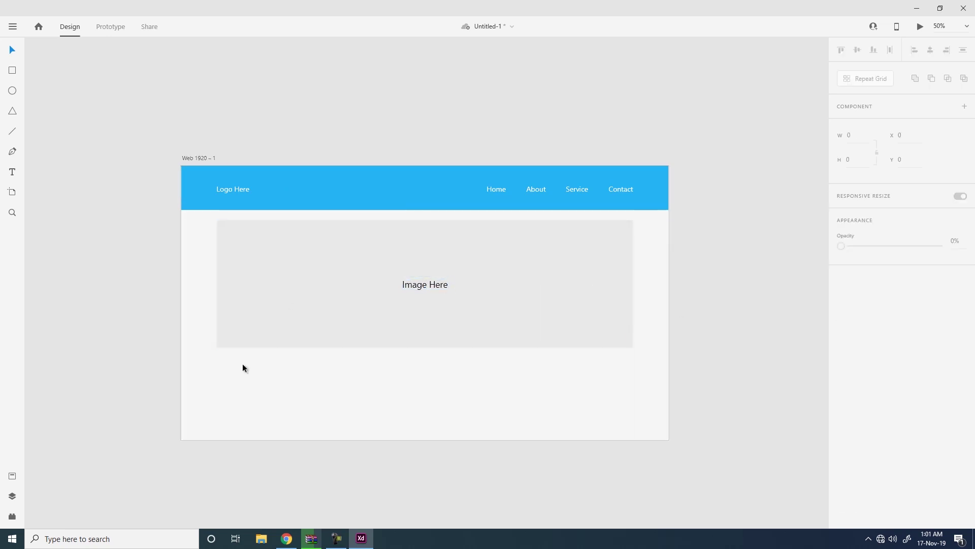
left_click(410, 285)
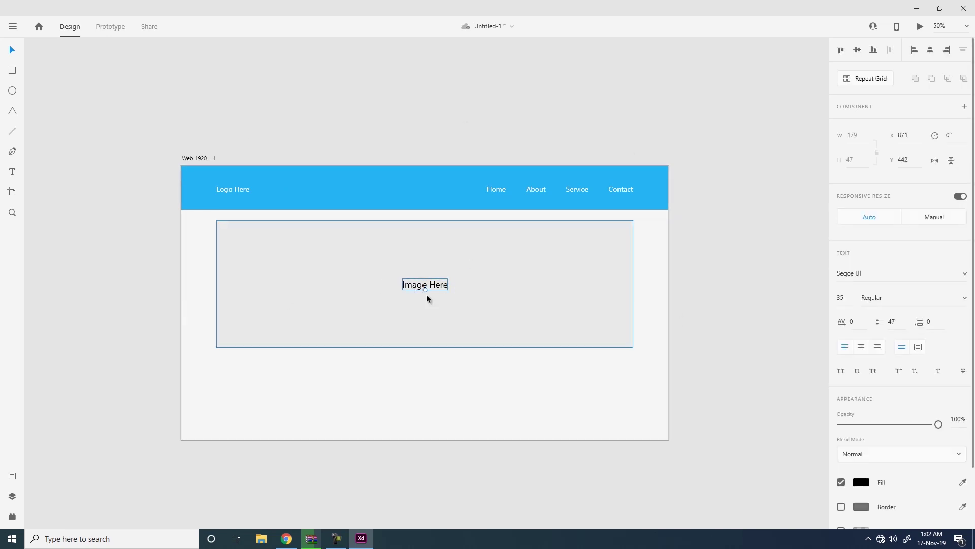
left_click(437, 83)
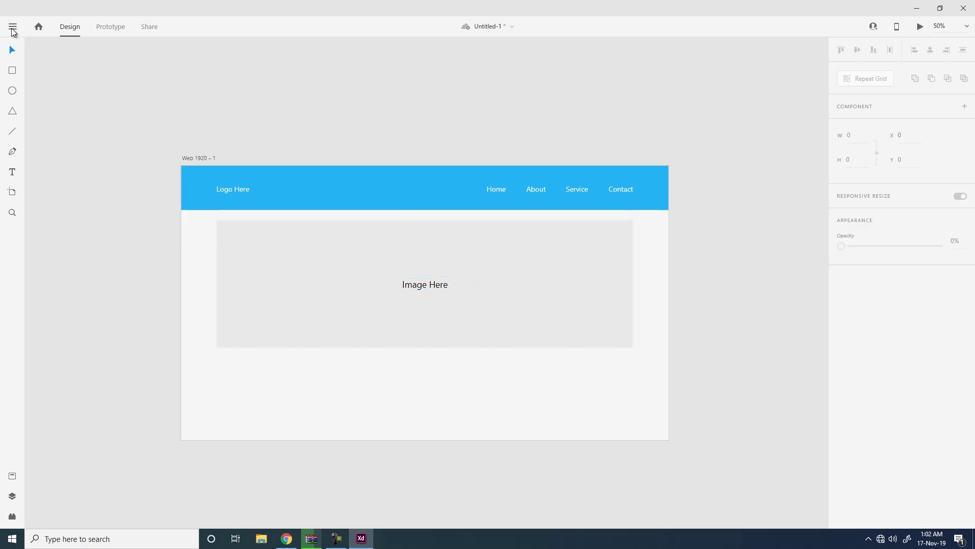
Start opening a file from the computer and browse to the UI UX Design folder on Local Disk (G:).
left_click(13, 27)
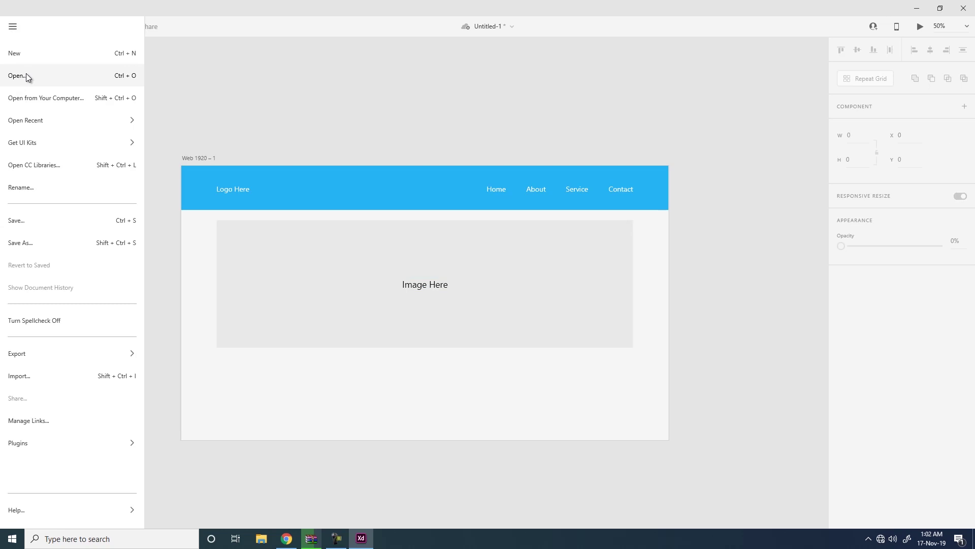
left_click(27, 75)
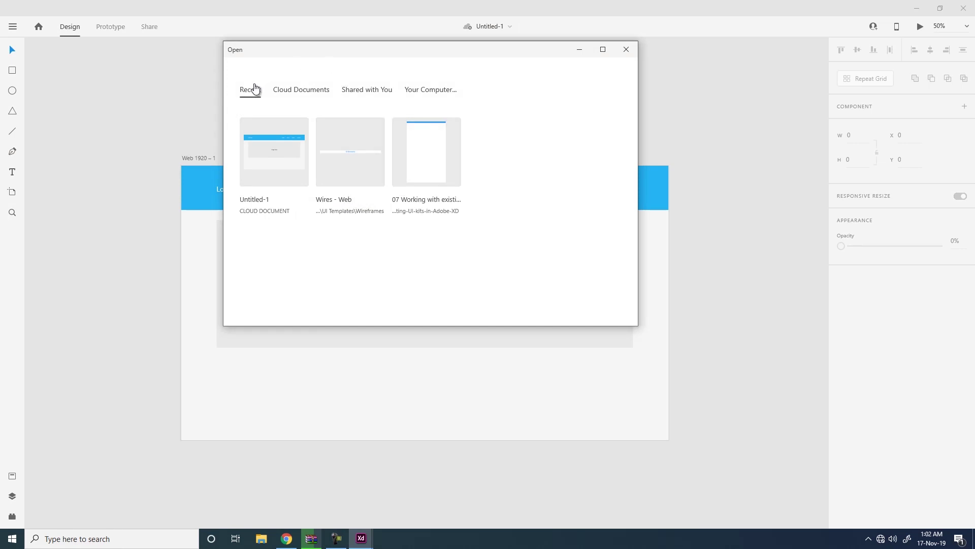
left_click(421, 91)
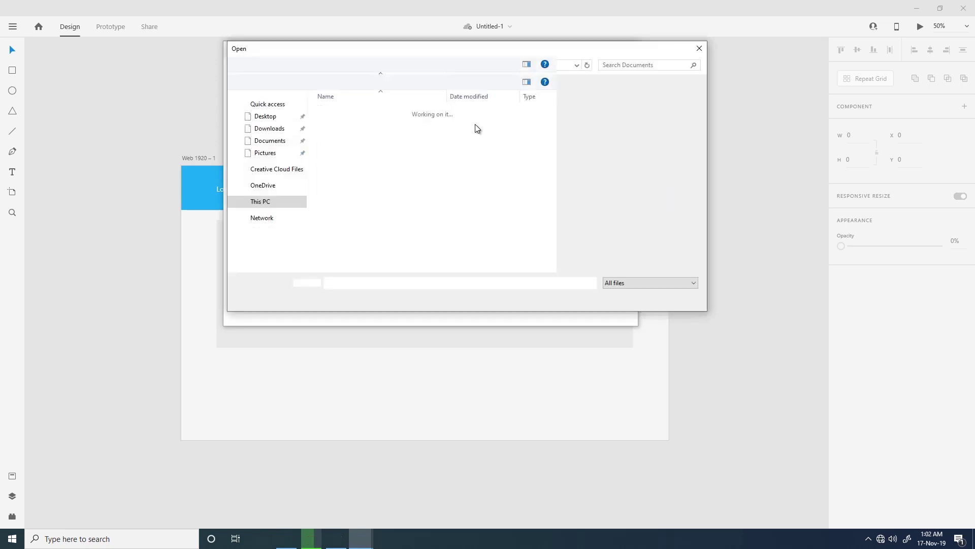
left_click_drag(479, 50, 483, 69)
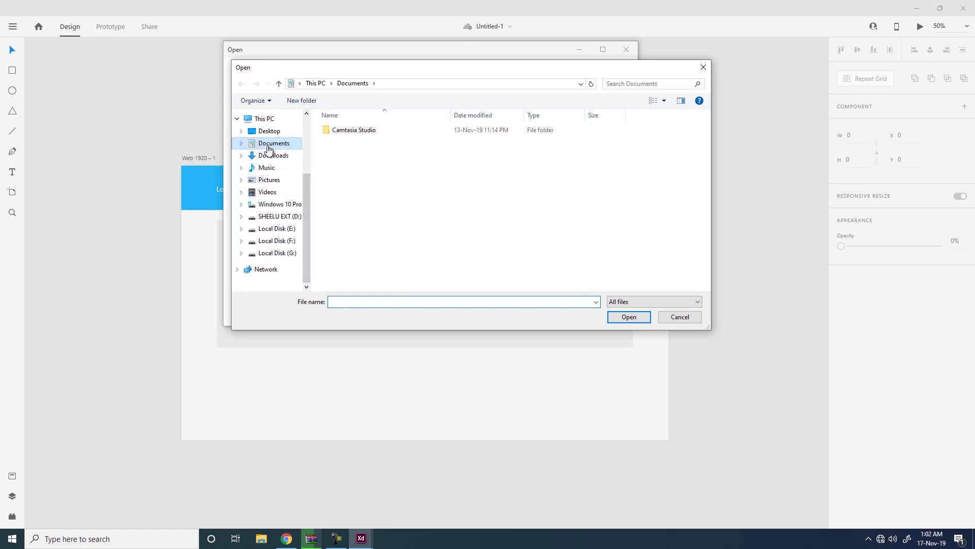
left_click(265, 118)
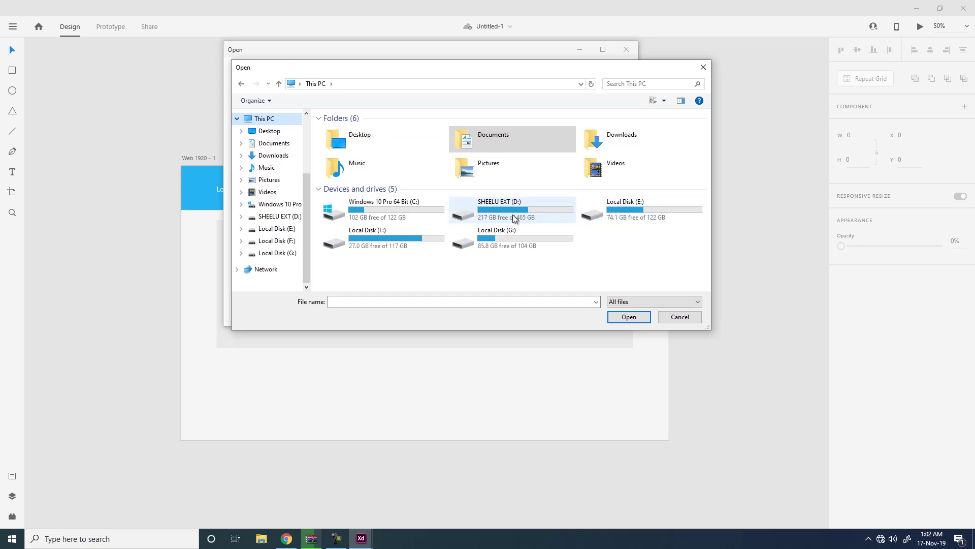
double_click(504, 245)
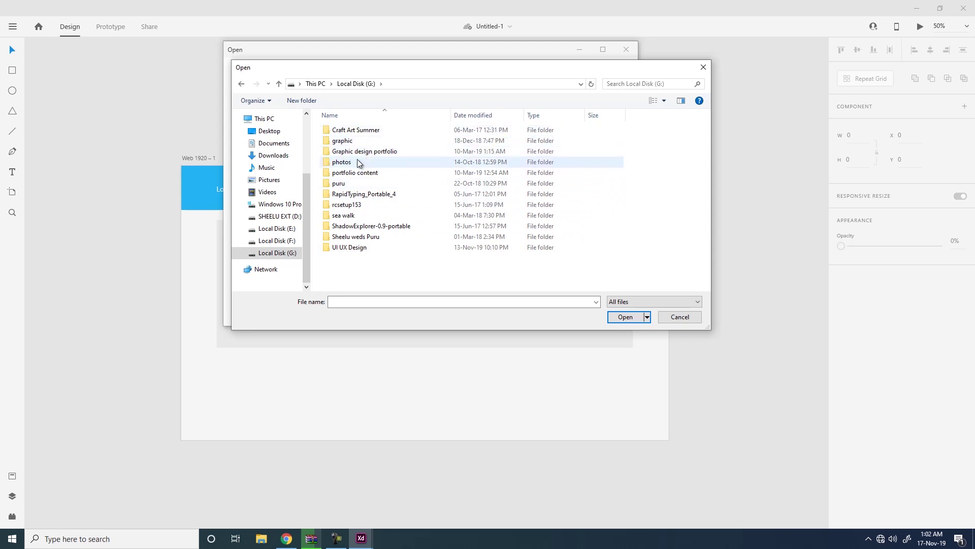
double_click(355, 247)
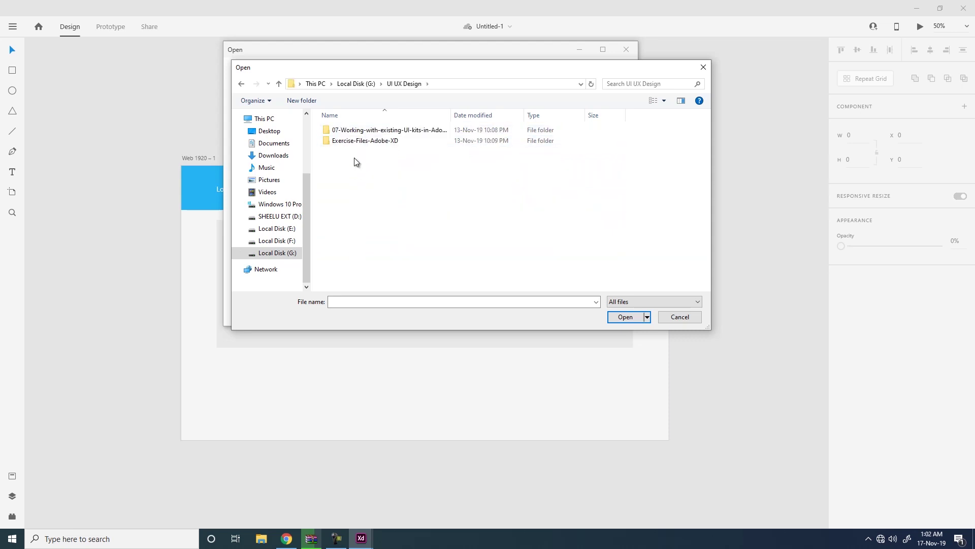
Look through the 07-Working-with-existing-UI-kits-in-Adobe-XD folder and the Wireframes folder within the exercise files' UI Templates.
double_click(359, 131)
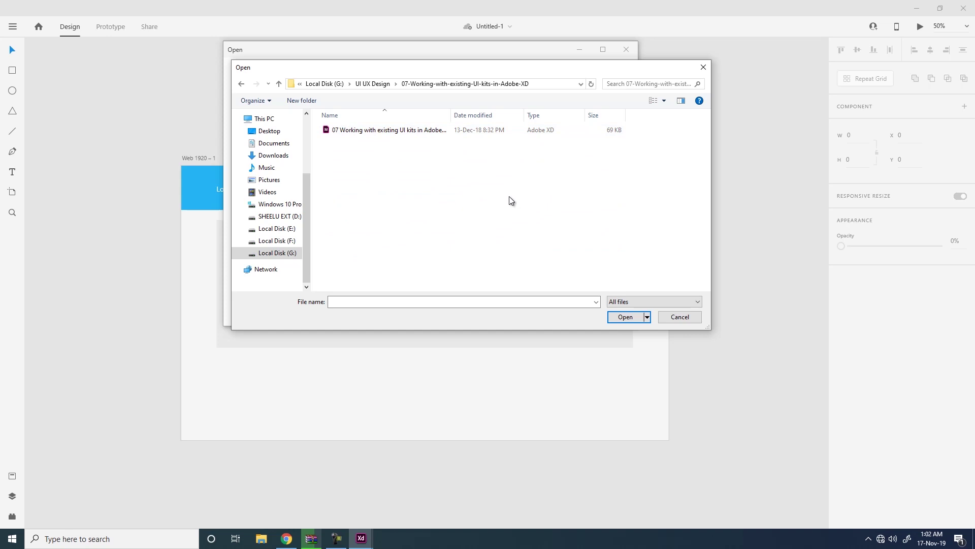
left_click(372, 84)
double_click(362, 142)
double_click(363, 143)
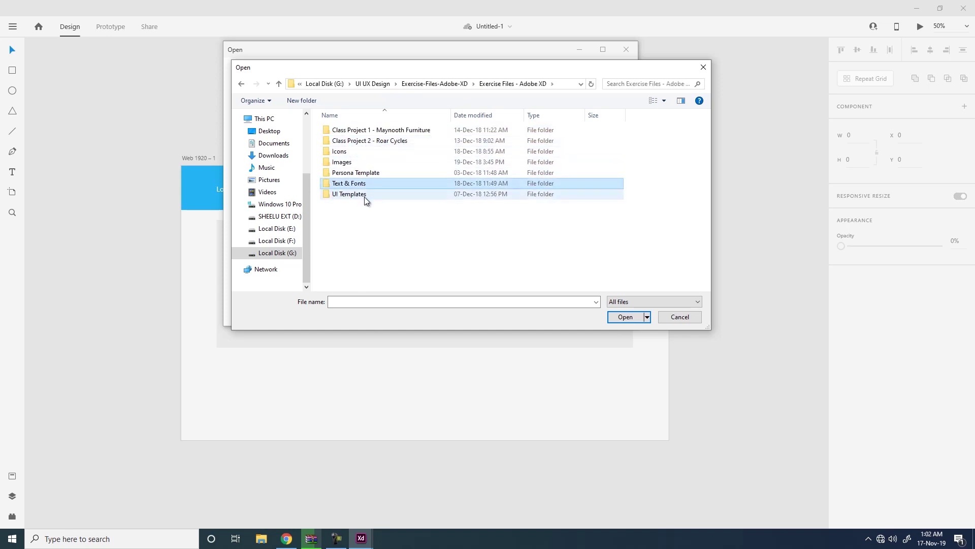
double_click(364, 195)
double_click(359, 173)
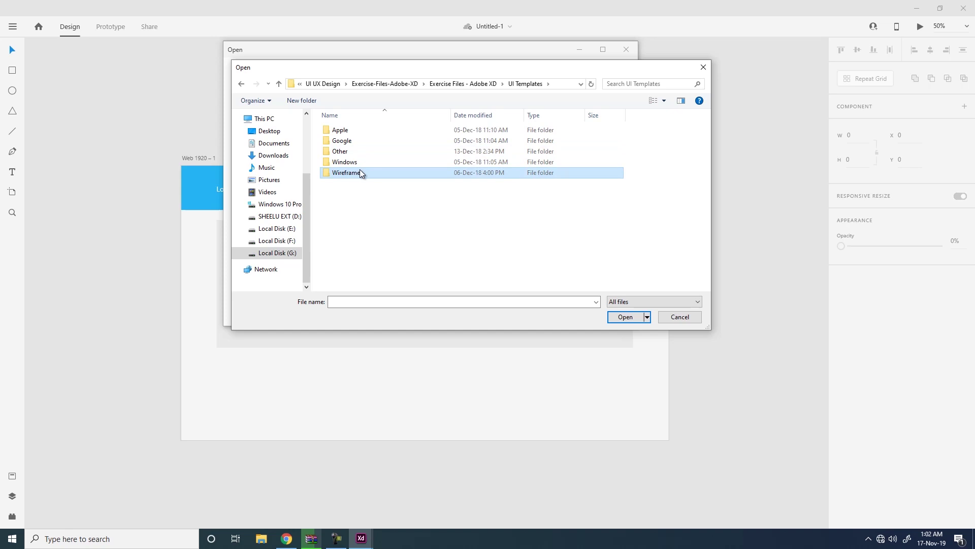
left_click(355, 142)
left_click(375, 188)
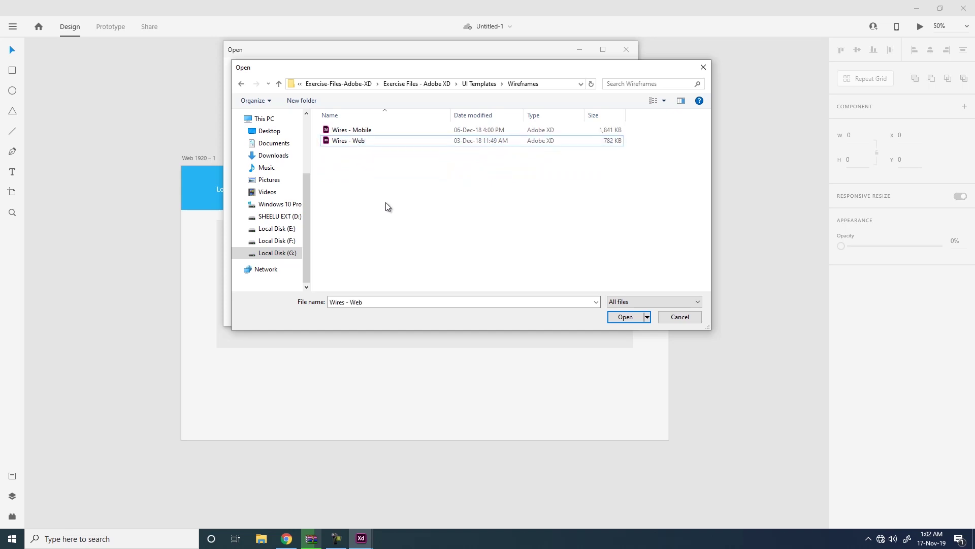
Check the Icons and UI Templates folders inside Exercise Files - Adobe XD for a file to open.
left_click(485, 84)
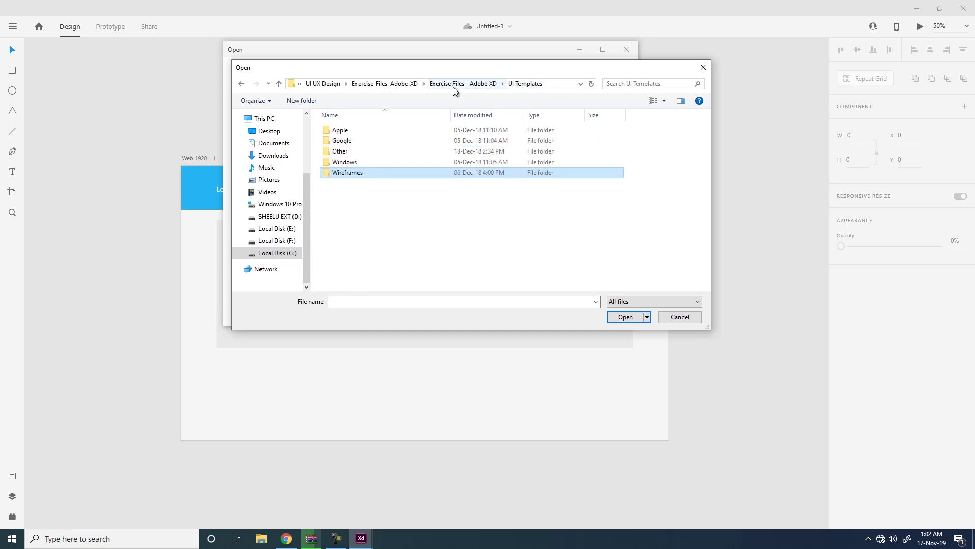
left_click(441, 84)
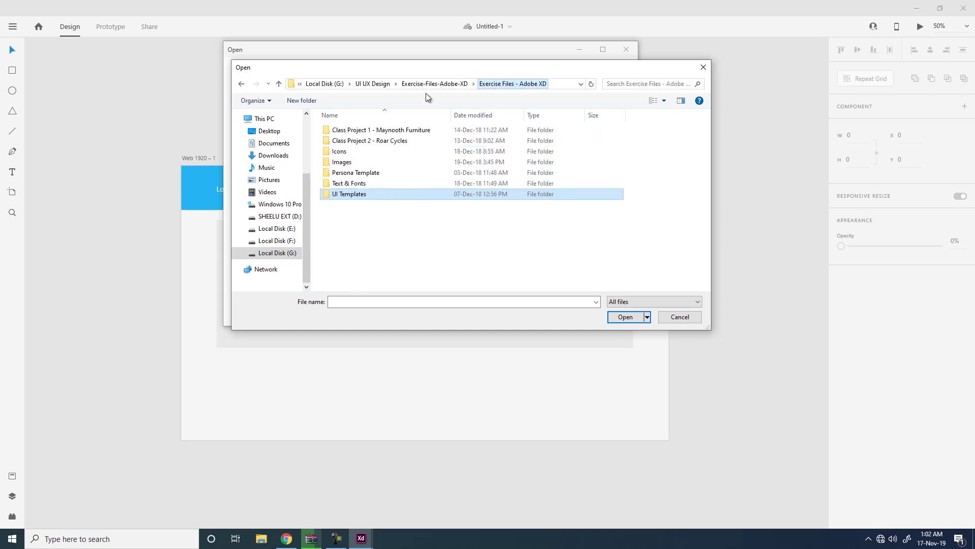
double_click(351, 153)
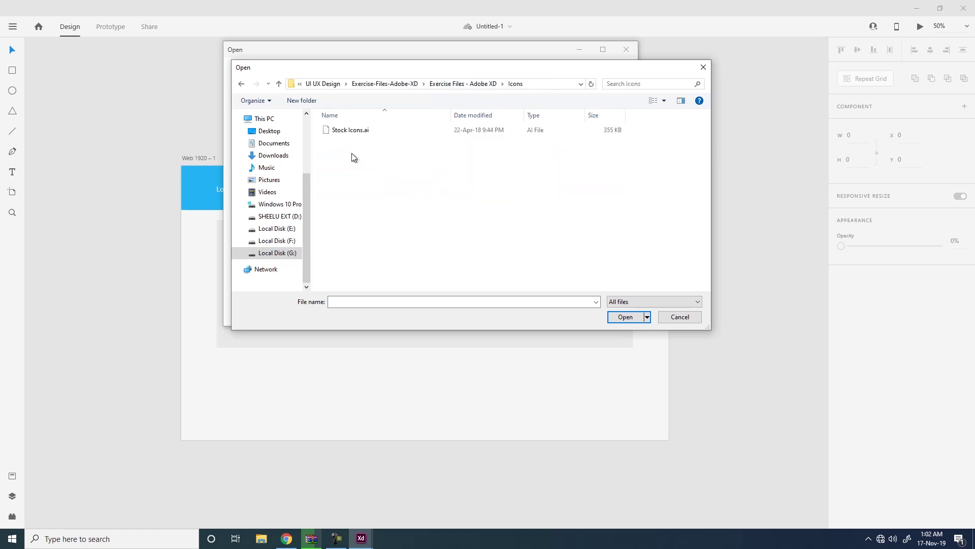
left_click(478, 86)
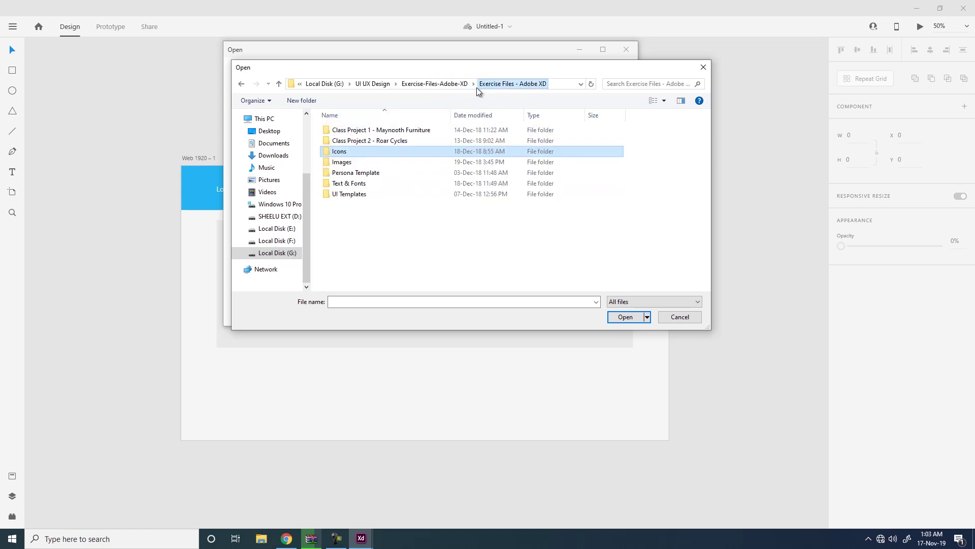
left_click(363, 195)
double_click(362, 195)
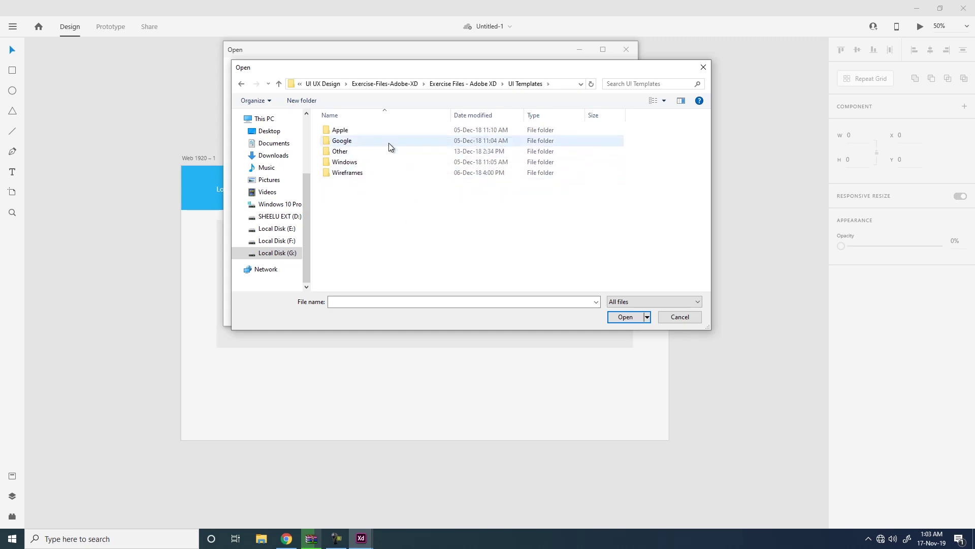
left_click(470, 84)
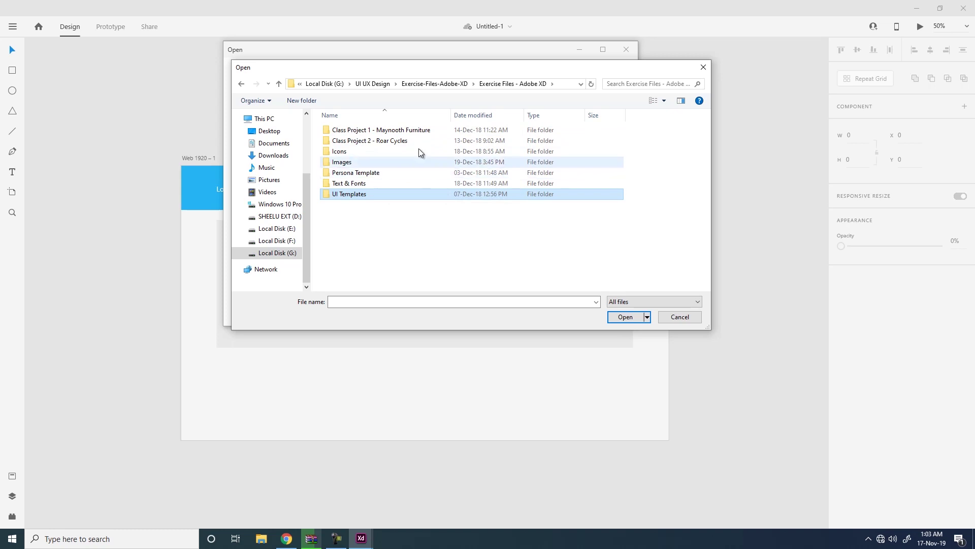
left_click(434, 83)
Open the WindowsUI file from the Windows folder under Exercise Files - Adobe XD > UI Templates, and maximize its window.
double_click(363, 141)
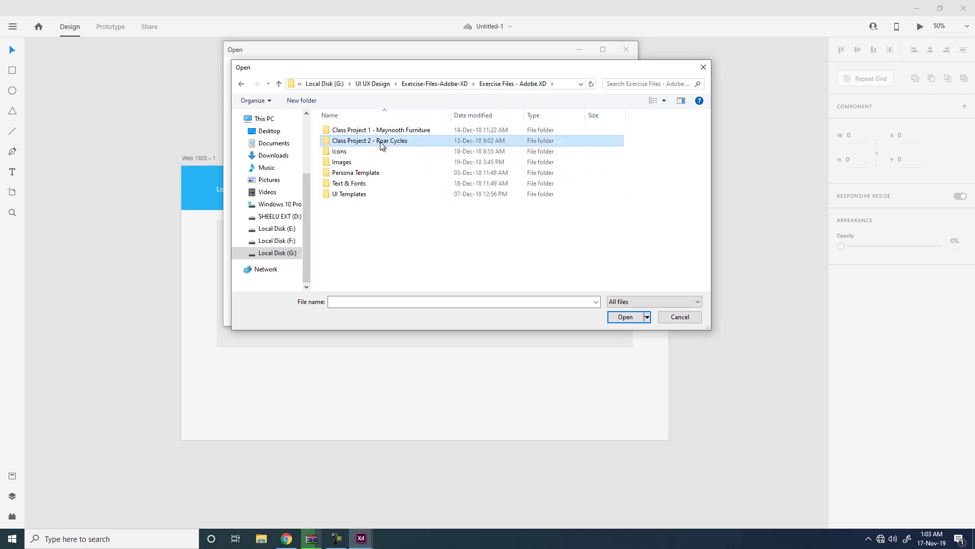
double_click(351, 194)
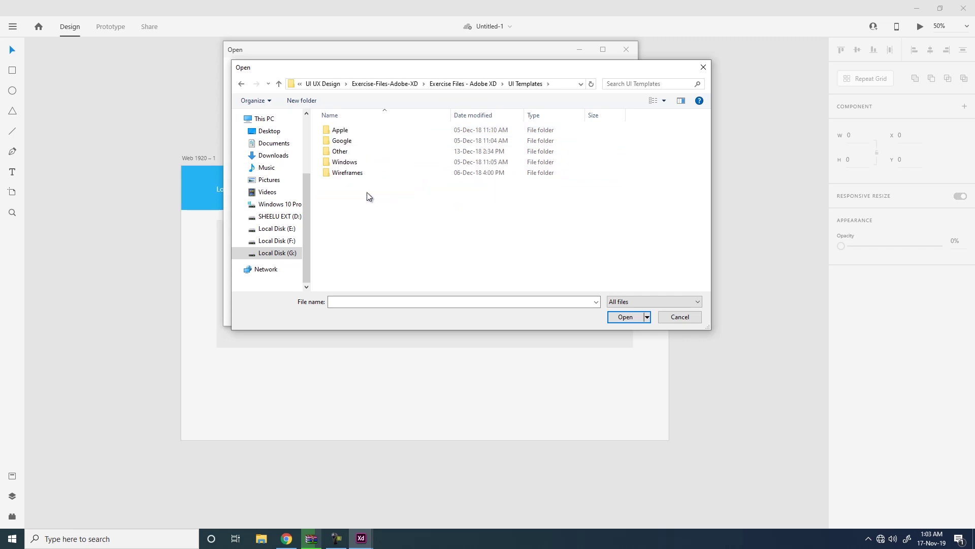
double_click(366, 163)
double_click(366, 134)
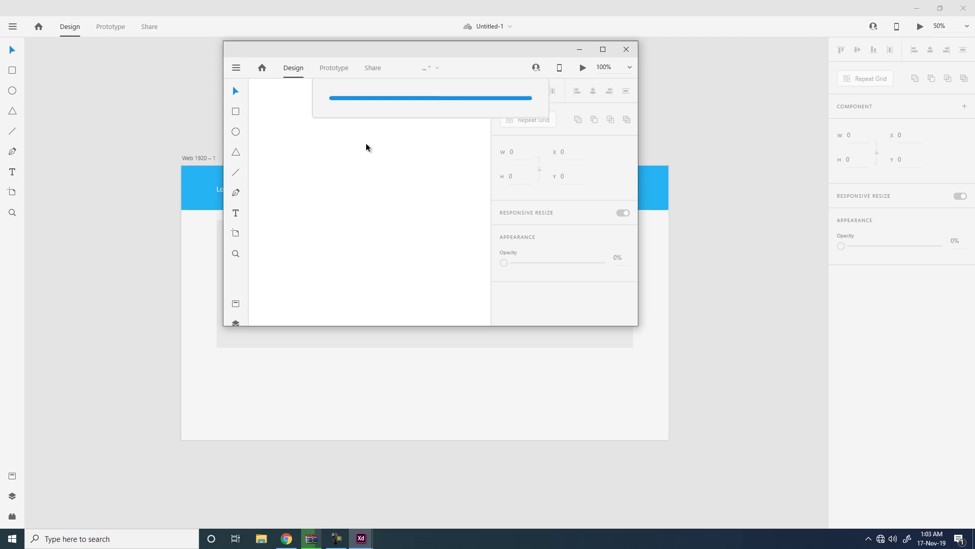
left_click(603, 49)
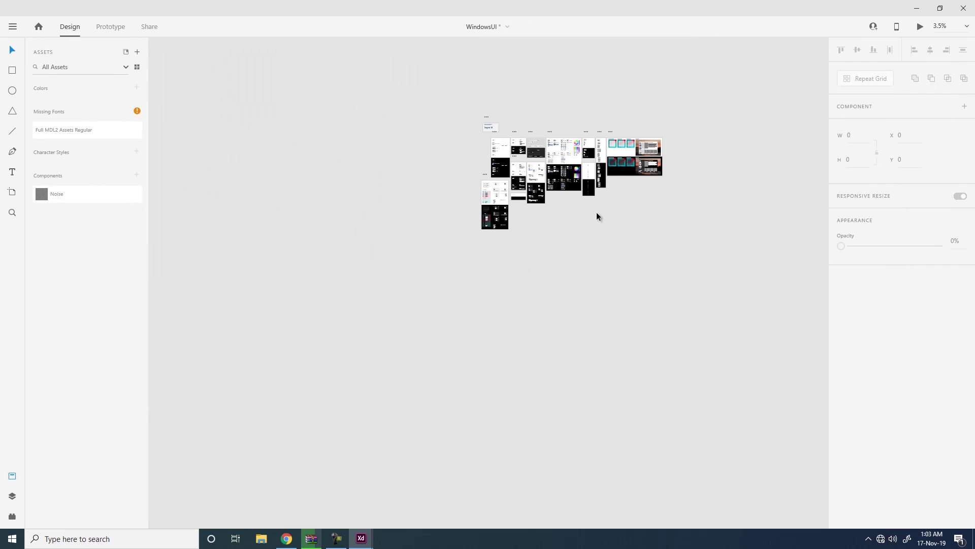
Examine the overall artboard layout of the WindowsUI kit, including the Segoe UI, Actions and Toggles artboards.
scroll(727, 136, "up", 5)
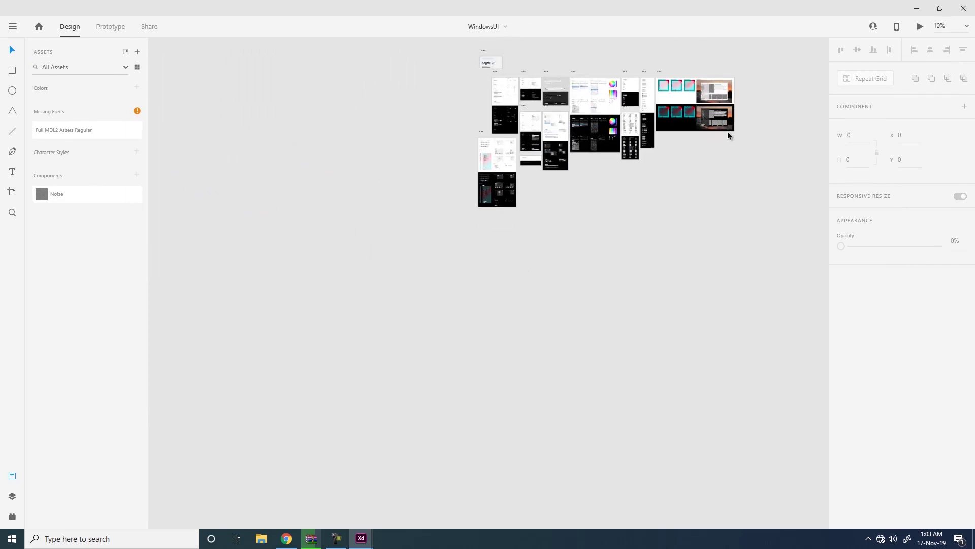
left_click_drag(599, 207, 504, 466)
left_click_drag(532, 234, 531, 320)
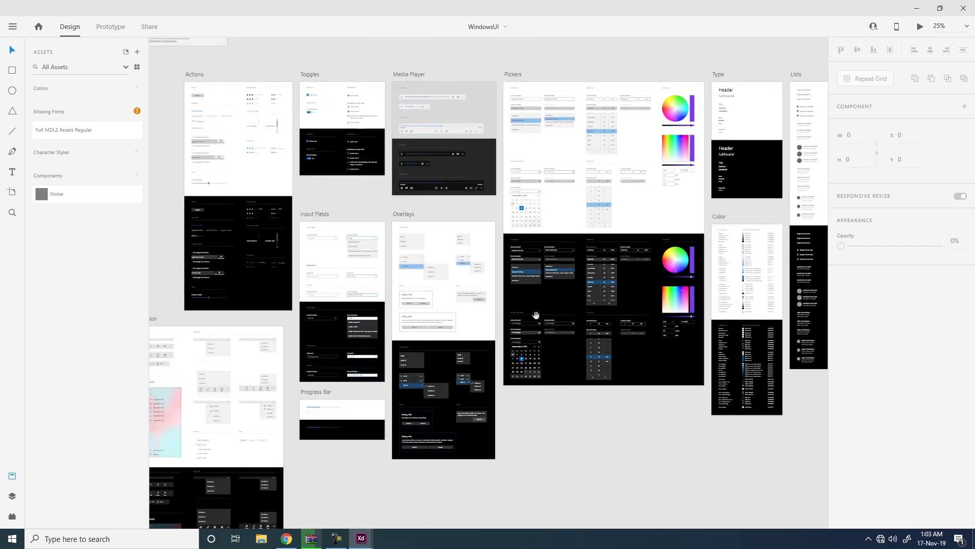
left_click_drag(276, 92, 362, 225)
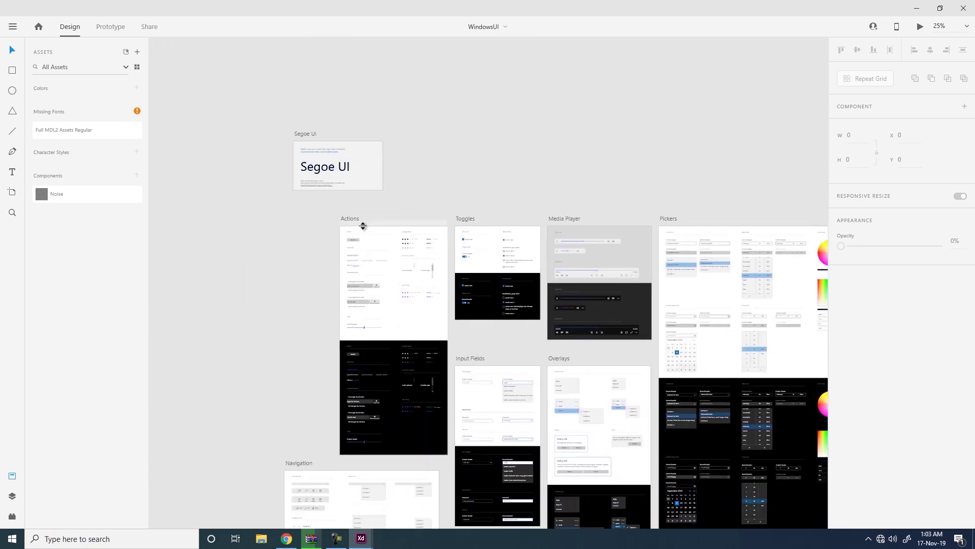
scroll(362, 225, "up", 5)
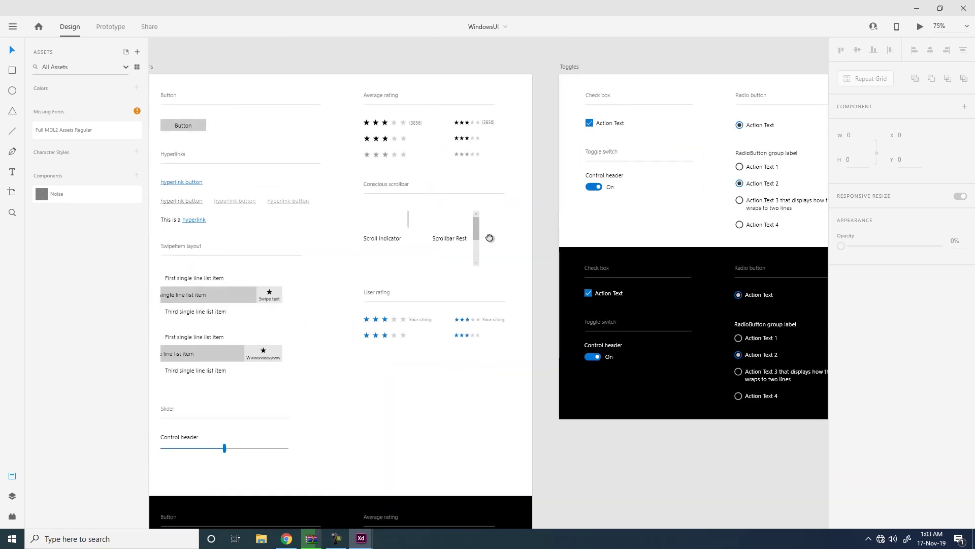
scroll(489, 237, "left", 3)
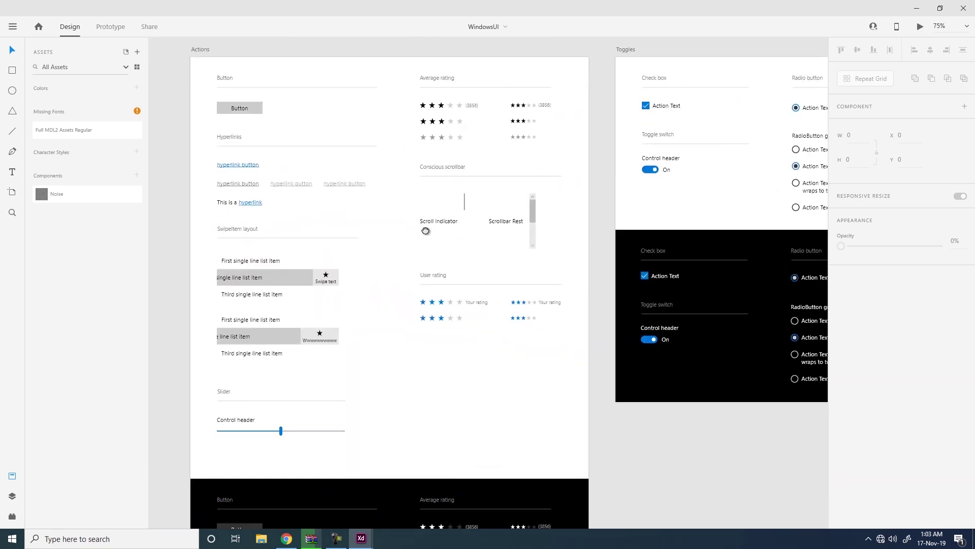
left_click_drag(425, 231, 423, 234)
scroll(438, 232, "up", 2)
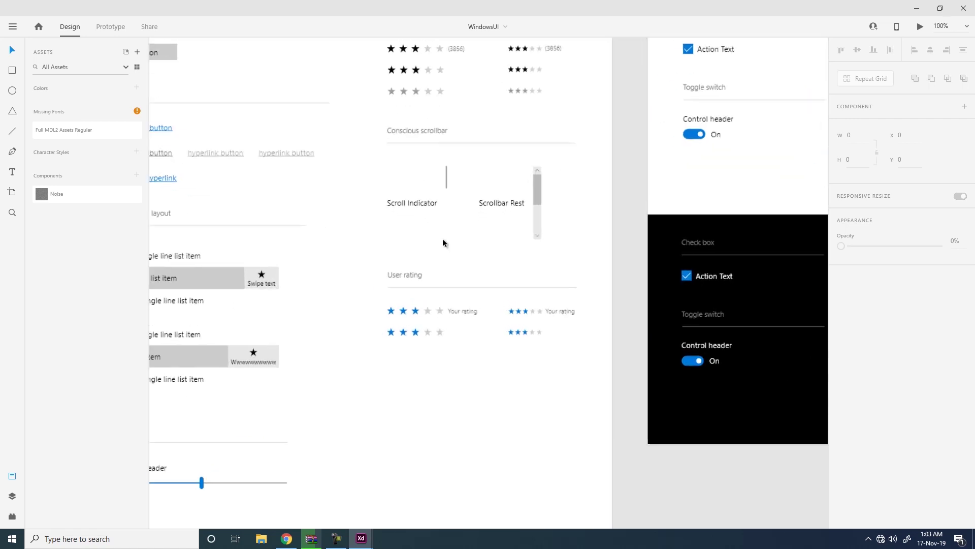
Hide the document's assets list and review the light and dark controls on the Actions artboard.
left_click(12, 477)
left_click_drag(278, 274, 295, 325)
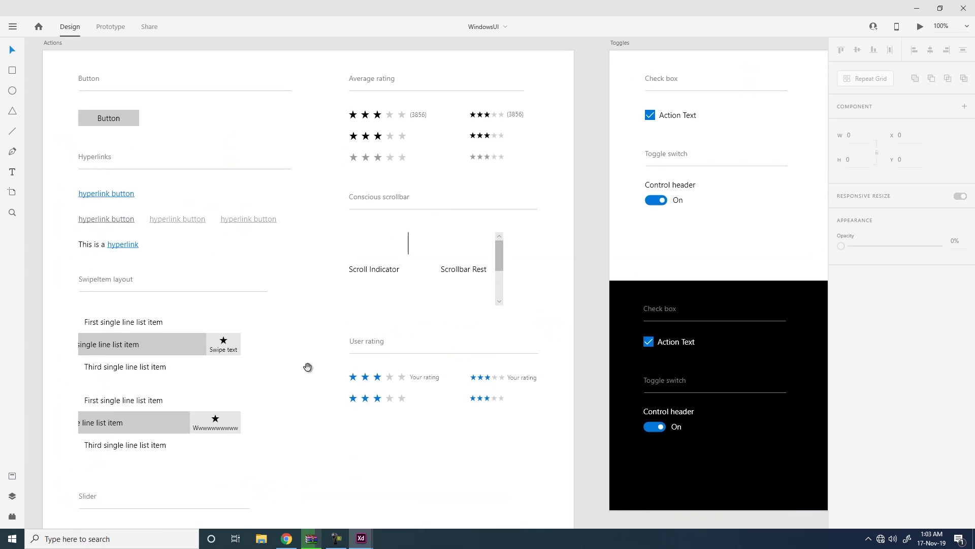
scroll(320, 344, "down", 3)
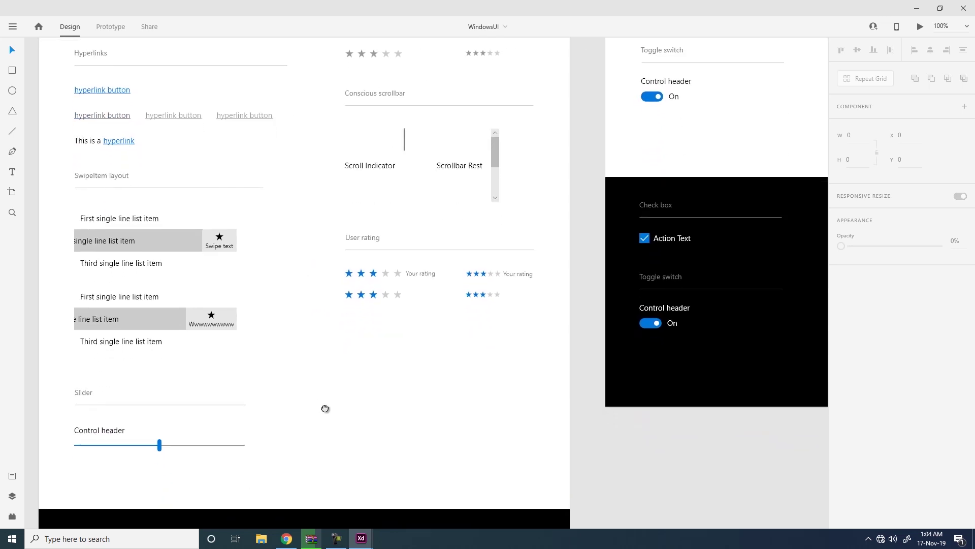
scroll(342, 398, "down", 10)
scroll(355, 397, "left", 2)
scroll(387, 393, "down", 11)
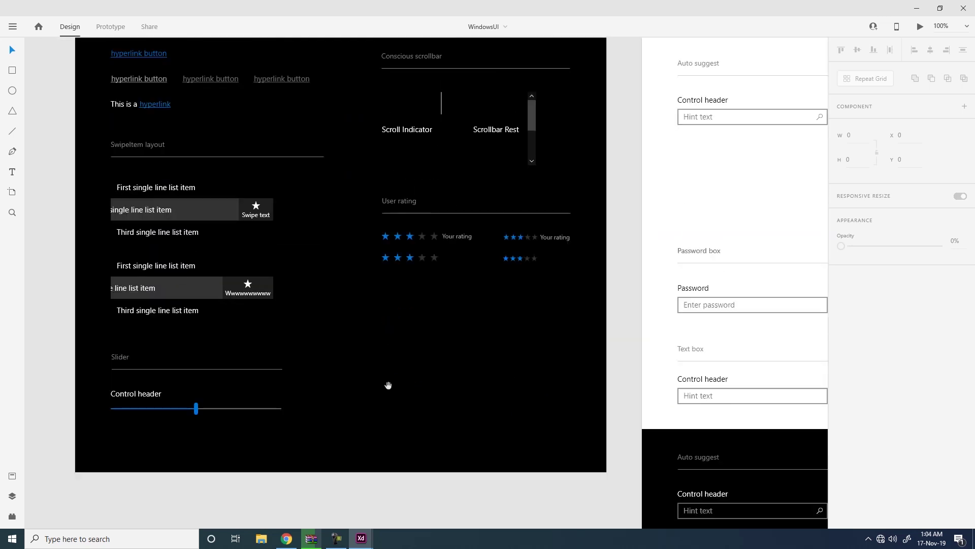
Examine the Navigation artboard's command bars, menu views, tree view and pivot in the light and dark themes.
scroll(425, 394, "down", 5)
scroll(425, 393, "down", 5)
scroll(425, 394, "left", 3)
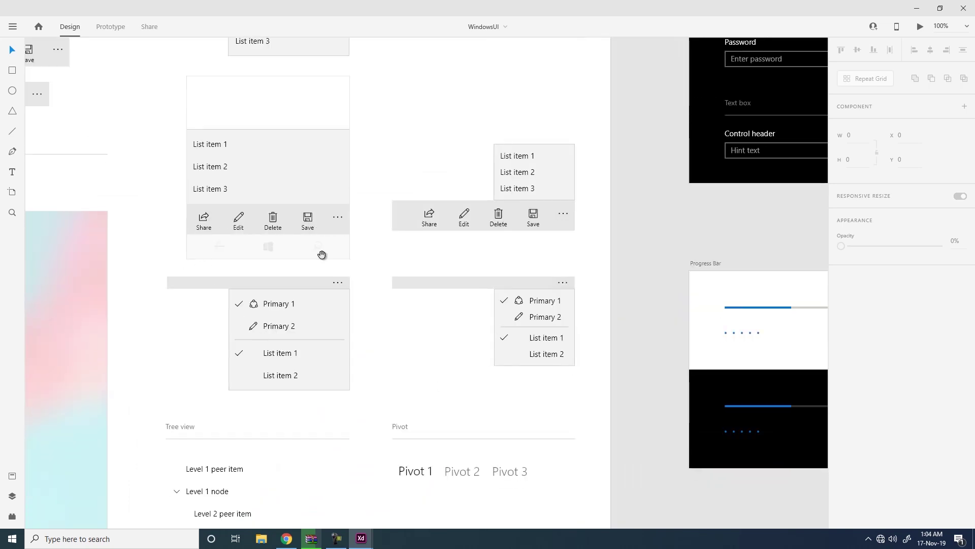
scroll(322, 255, "down", 4)
scroll(322, 254, "left", 7)
scroll(459, 375, "down", 8)
scroll(459, 374, "right", 1)
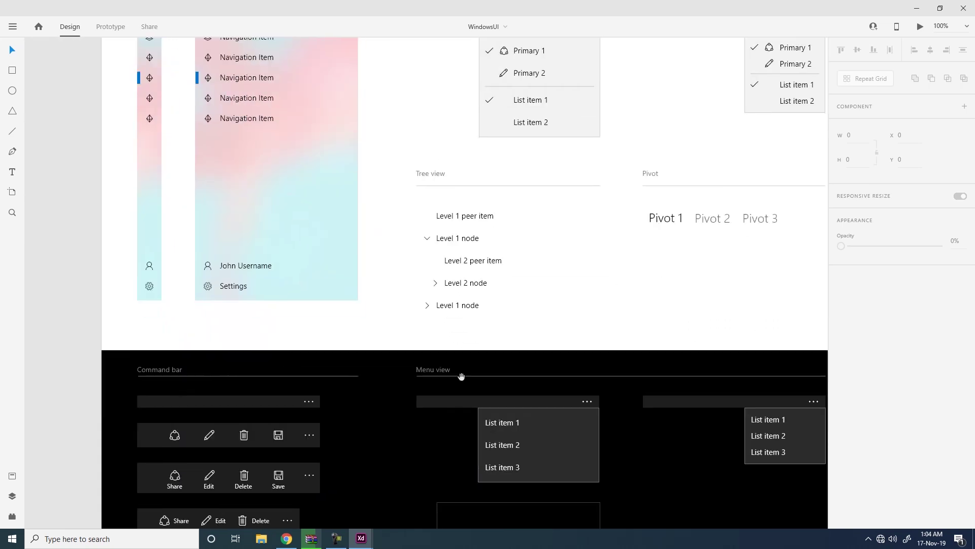
scroll(564, 398, "down", 3)
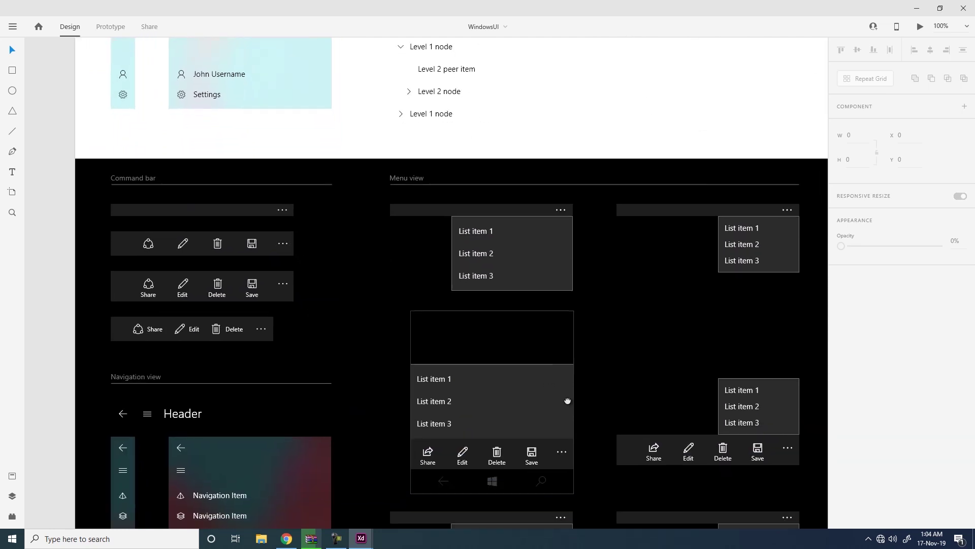
Examine the kit's Input Fields, Progress Bar, Overlays and Pickers artboards in their light and dark themes.
scroll(563, 399, "right", 5)
scroll(480, 431, "up", 20)
scroll(480, 431, "right", 15)
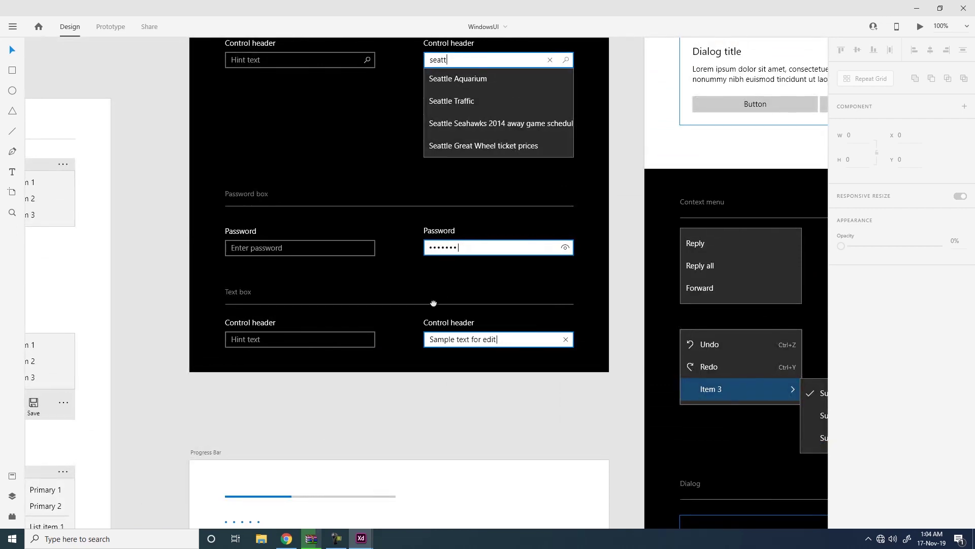
scroll(436, 325, "up", 8)
scroll(436, 325, "right", 14)
scroll(527, 243, "up", 11)
scroll(527, 244, "right", 16)
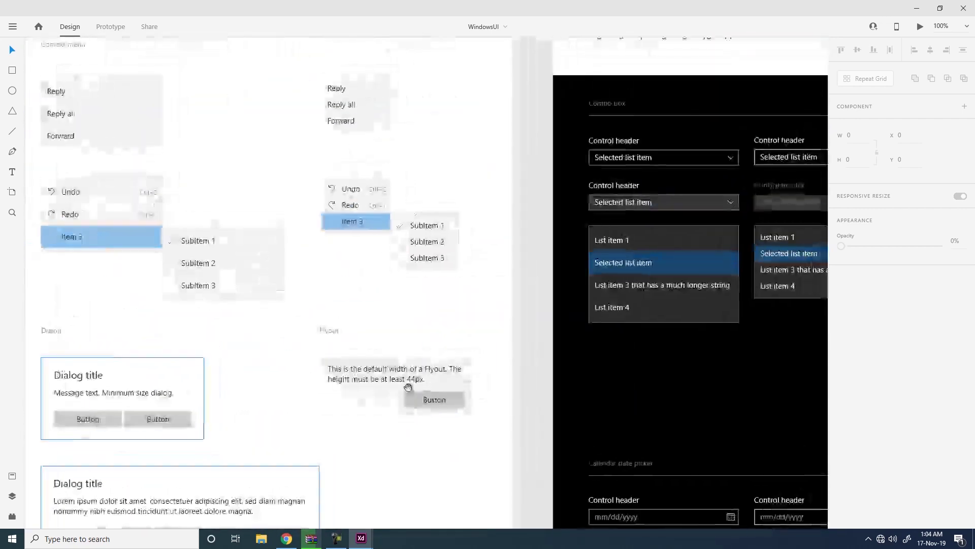
scroll(350, 375, "up", 5)
scroll(350, 375, "right", 5)
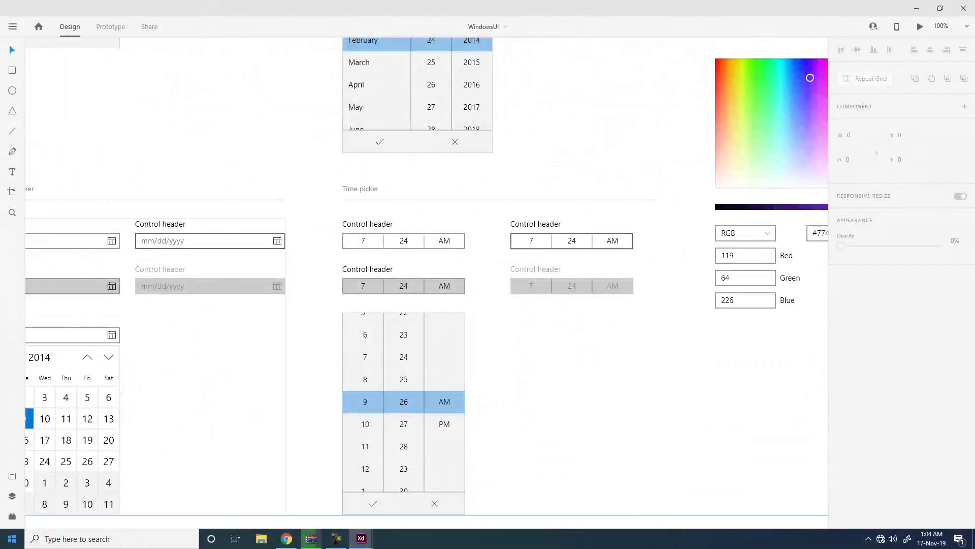
Show the document's layers list and bring the Media Player artboard into view from it.
left_click(12, 516)
left_click(12, 495)
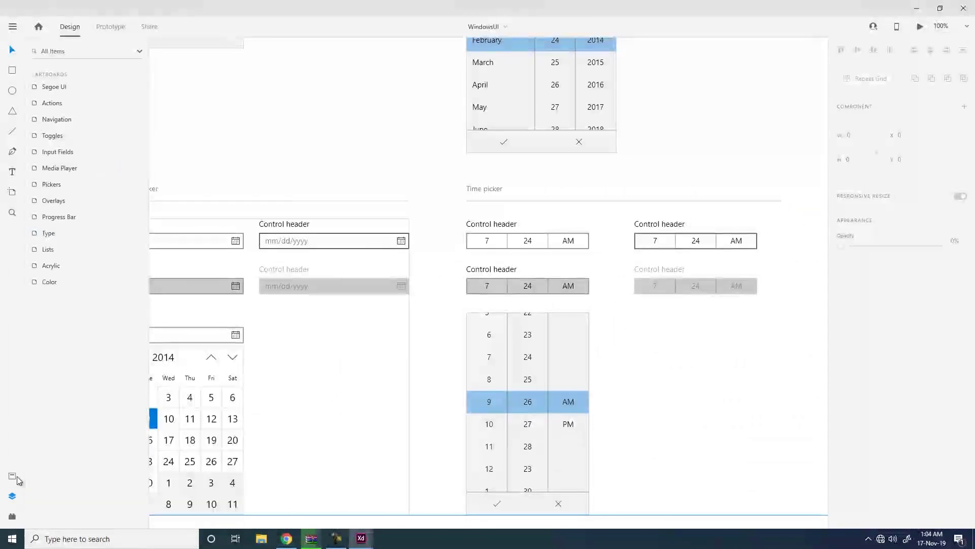
left_click(68, 168)
left_click(67, 167)
left_click(61, 168)
double_click(34, 168)
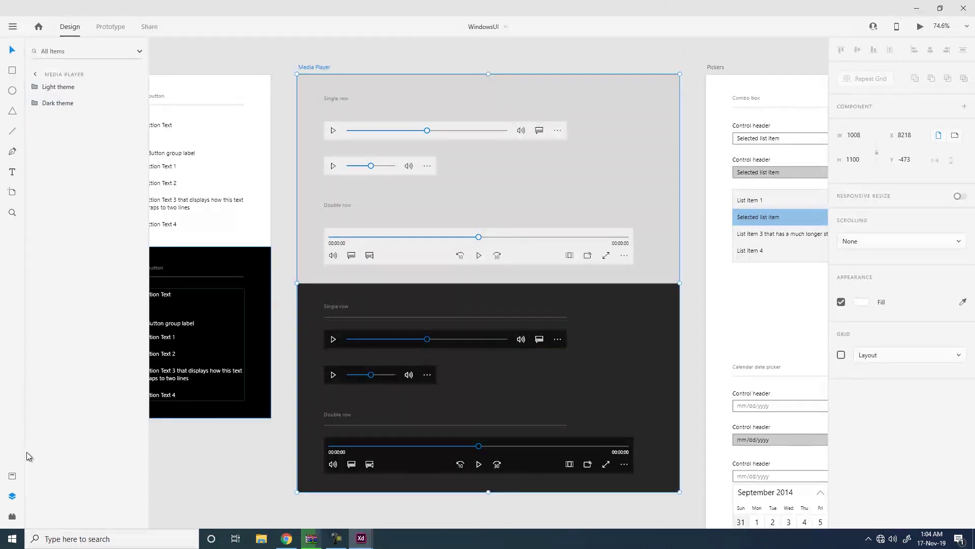
Return to the full artboard list and browse its entries, including Color, Segoe UI, Pickers and Progress Bar.
left_click(76, 53)
left_click(13, 476)
left_click(14, 497)
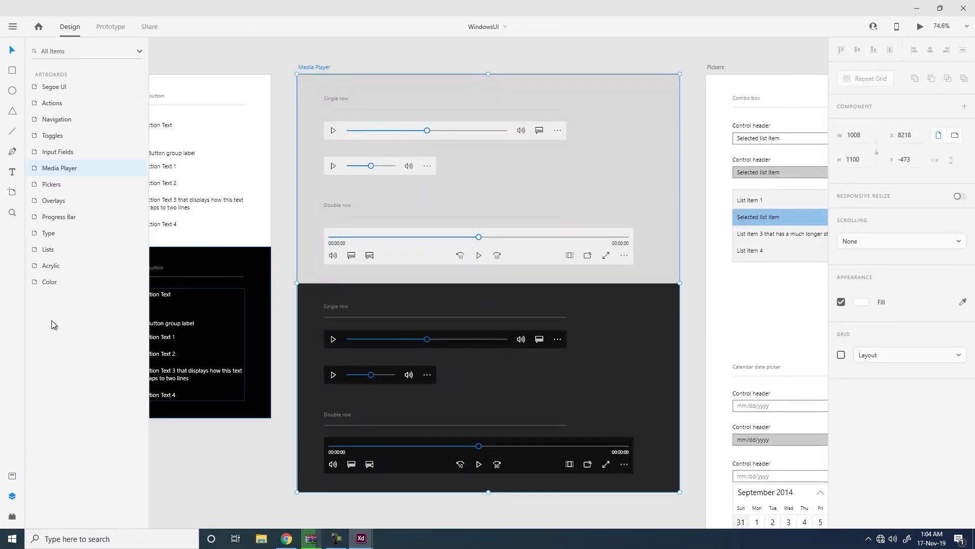
left_click(68, 281)
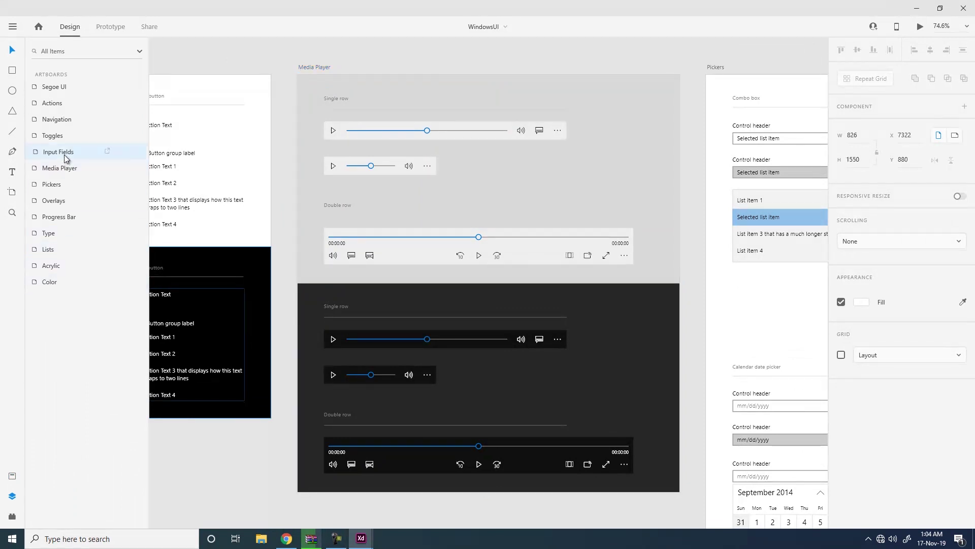
left_click(60, 169)
left_click(61, 218)
left_click(81, 89)
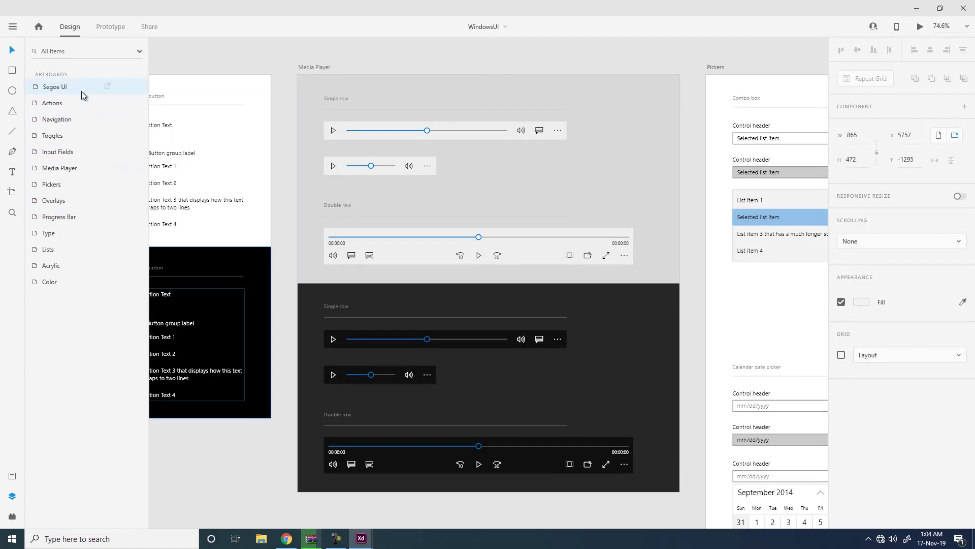
left_click(75, 102)
left_click(61, 189)
left_click(64, 217)
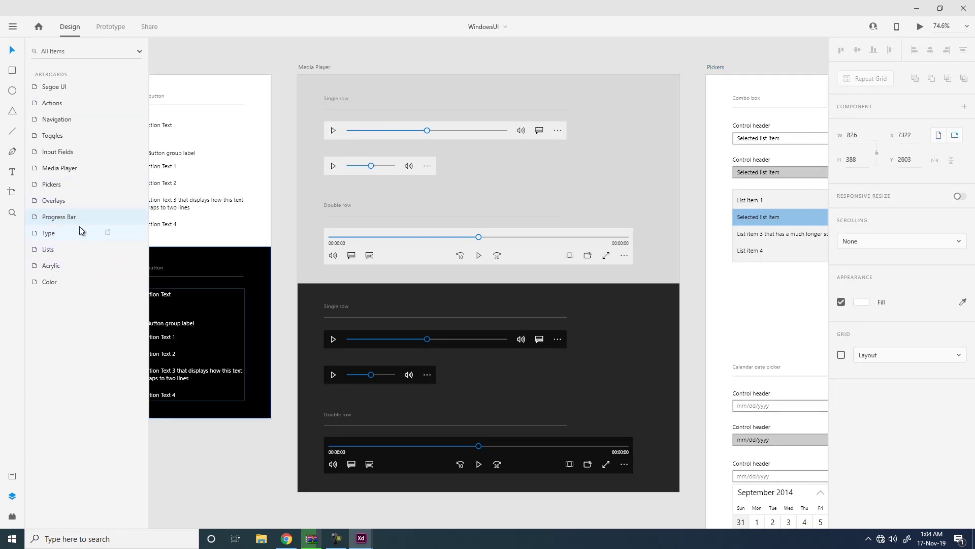
left_click(483, 54)
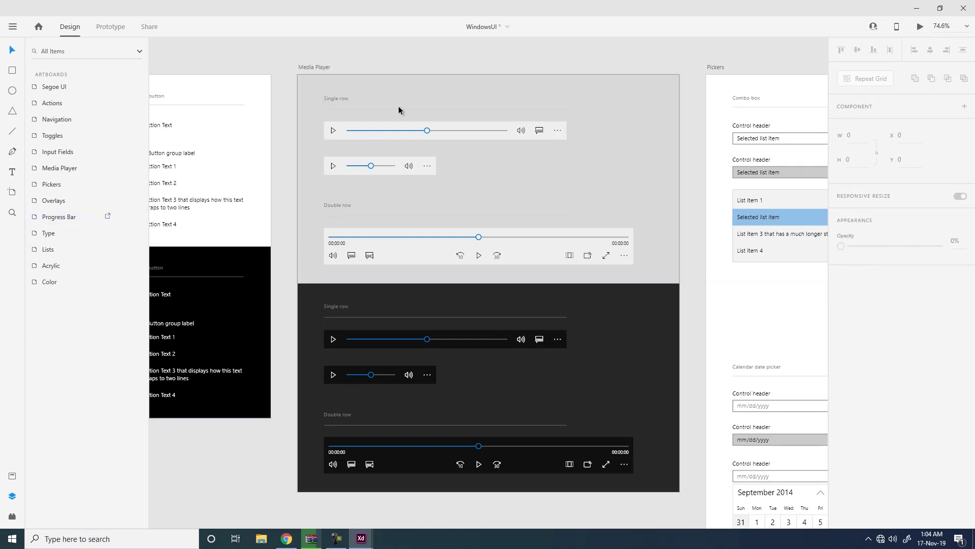
Select the Progress Bar artboard and fit it in the view.
left_click(78, 215)
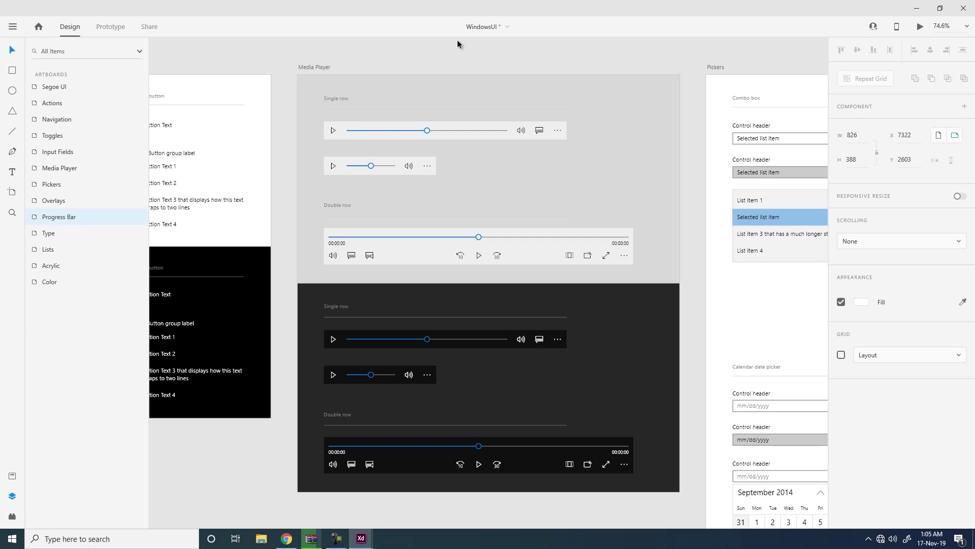
key("ctrl+3")
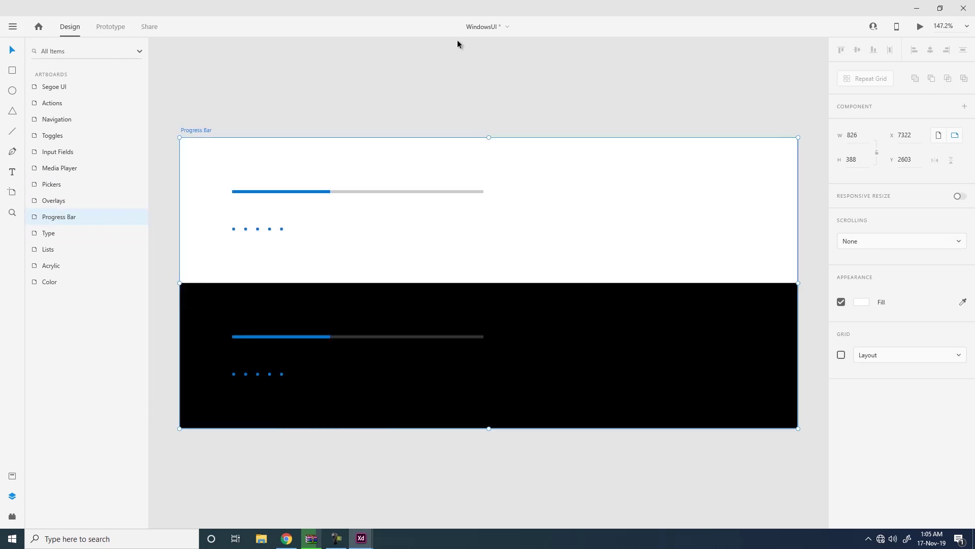
left_click(428, 71)
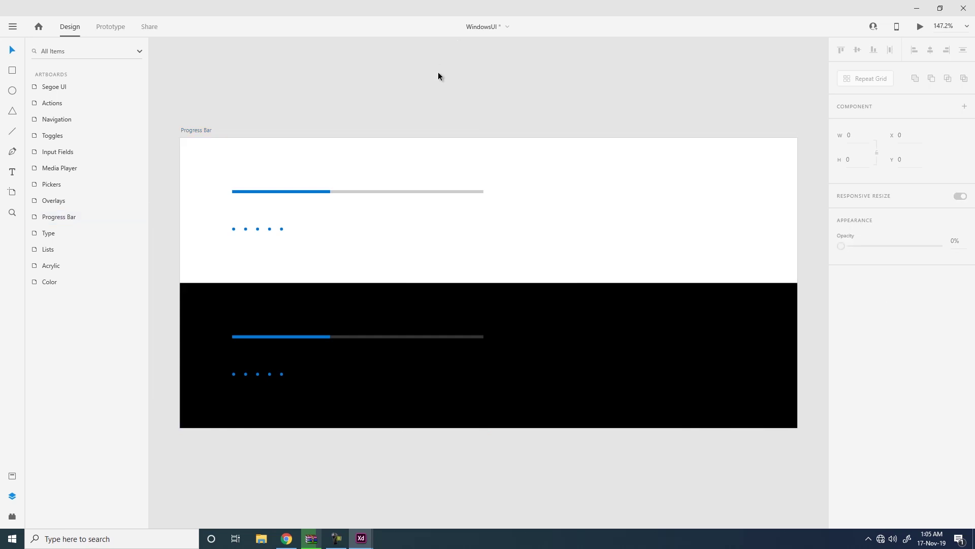
Ungroup the Dark theme group on the Progress Bar artboard.
left_click(310, 339)
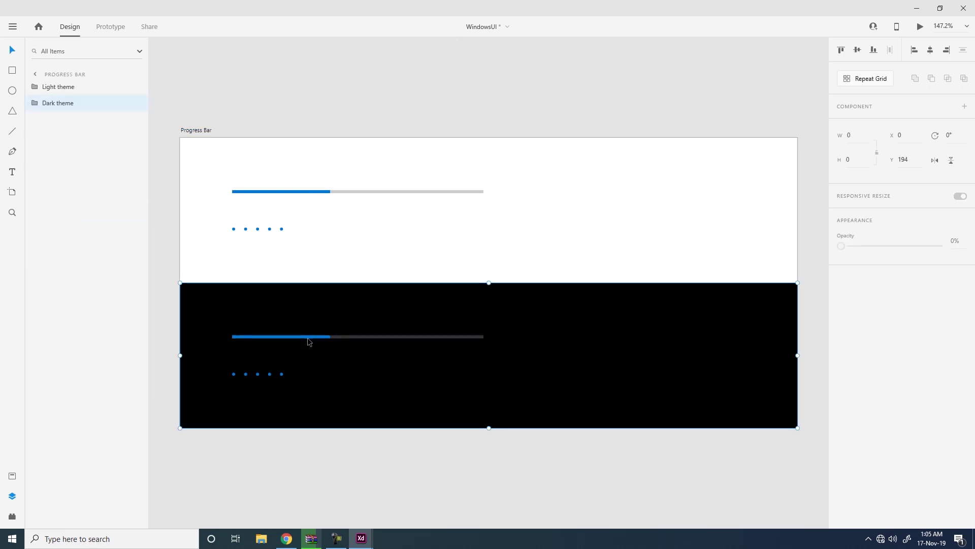
right_click(312, 339)
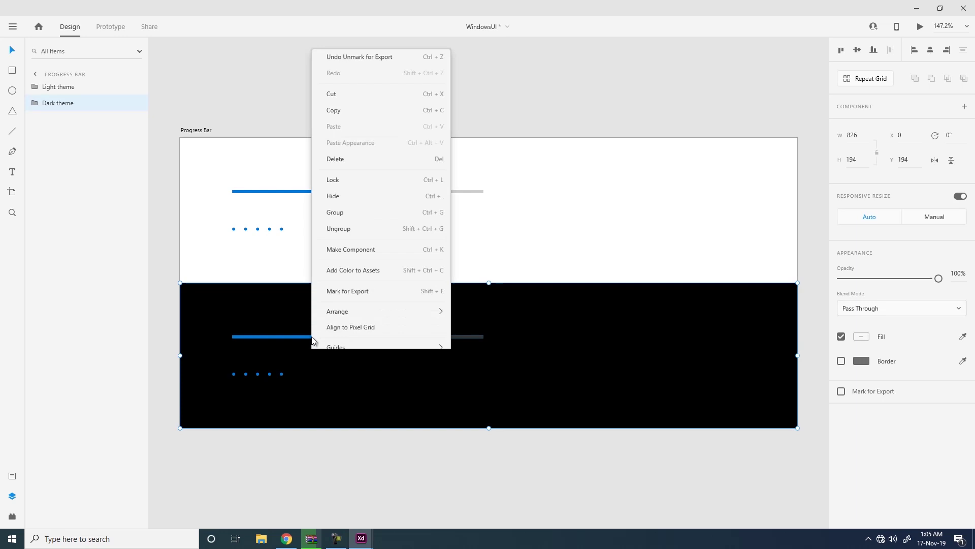
left_click(351, 185)
left_click(277, 65)
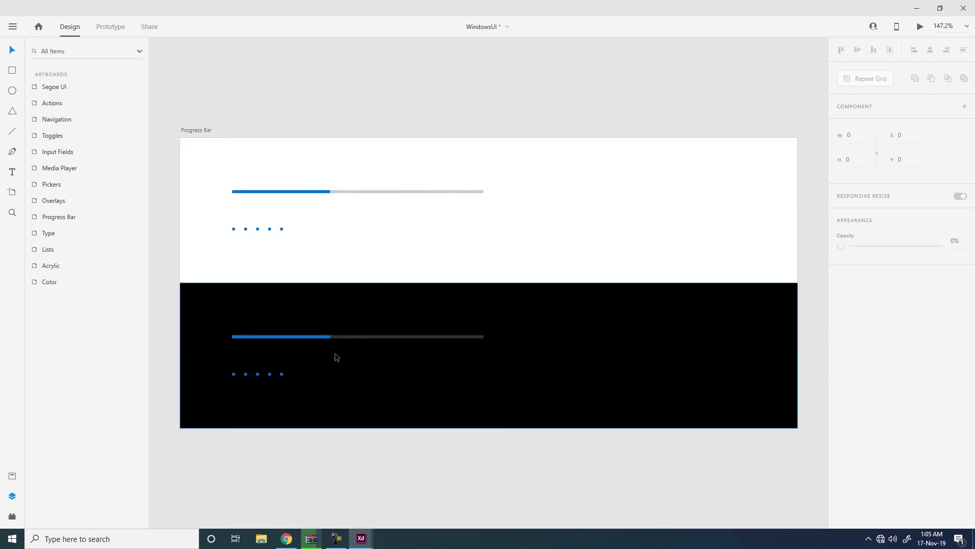
Copy the dark theme's progress bar into the Untitled-1 page and place it just below the Image Here text.
left_click(321, 338)
left_click(318, 337)
left_click_drag(319, 337, 390, 283)
key("ctrl+z")
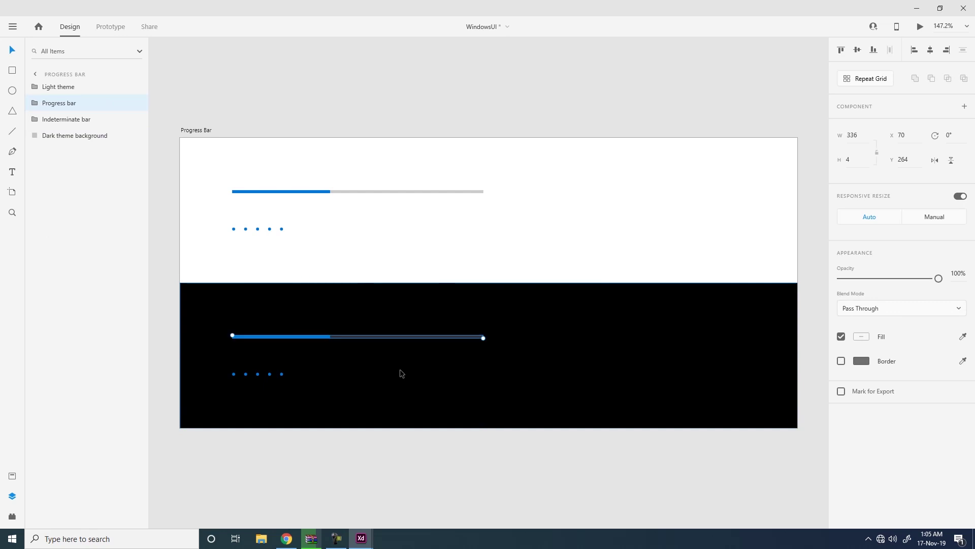
key("alt")
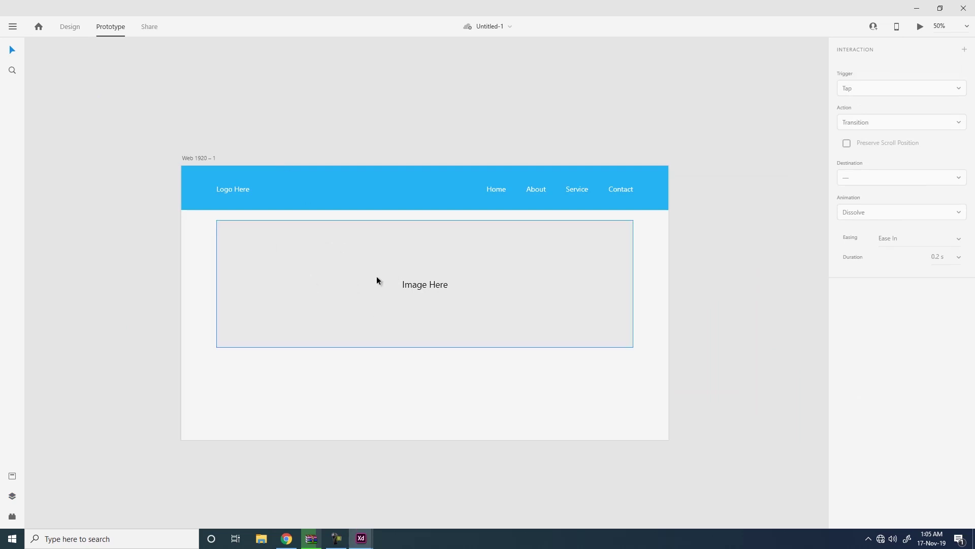
left_click(499, 316)
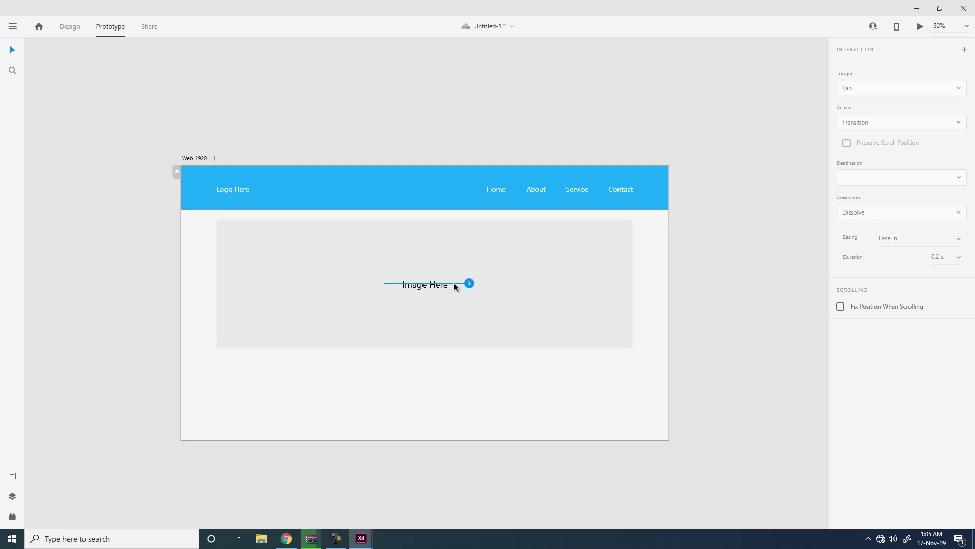
mouse_move(454, 282)
left_mouse_down()
mouse_move(450, 307)
mouse_move(442, 302)
mouse_move(450, 300)
left_mouse_up()
Delete the Image Here text from the image placeholder on the Web 1920 page.
left_click(553, 402)
left_click(715, 357)
left_click(433, 286)
key("Delete")
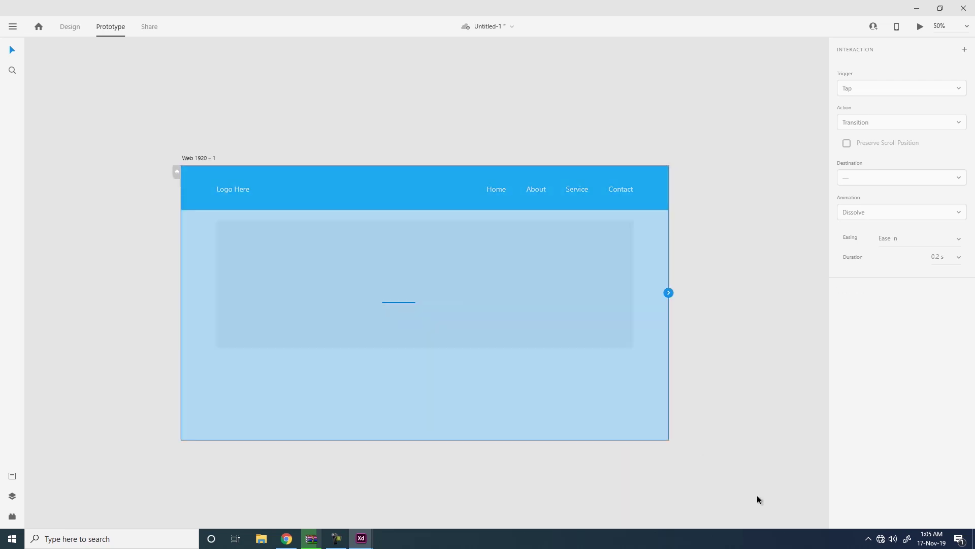
left_click(736, 351)
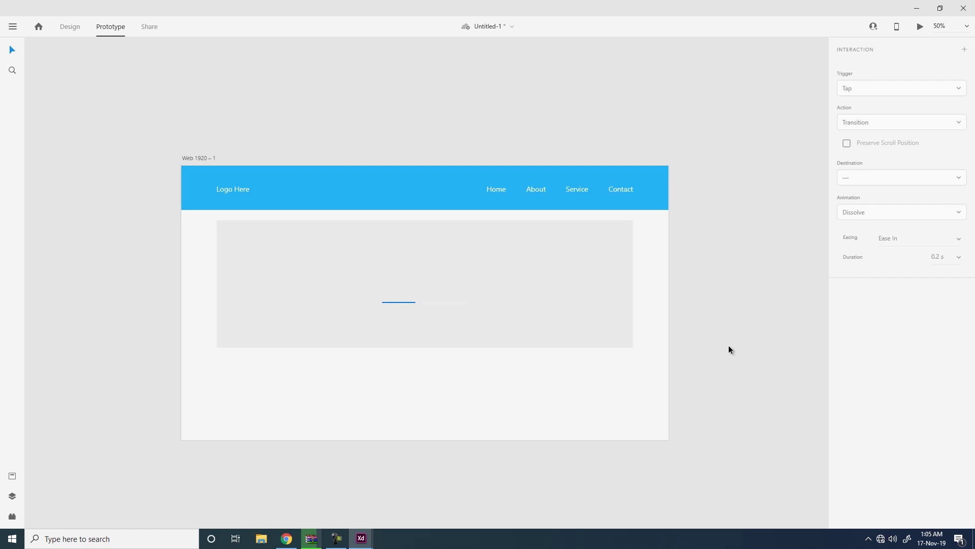
Inspect the pasted progress bar up close and check the page's layers, plugins and assets lists.
left_click(394, 303)
key("z")
left_click_drag(358, 291, 471, 337)
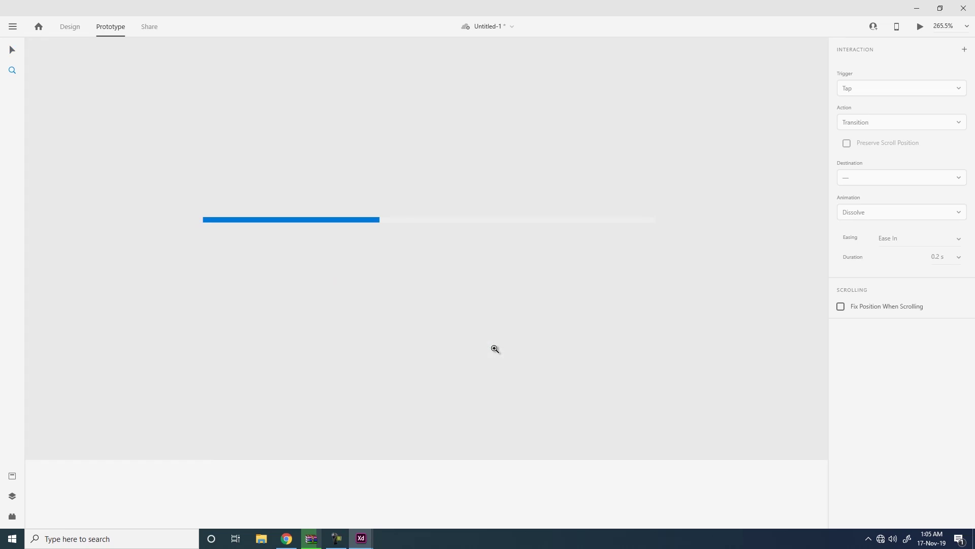
key("v")
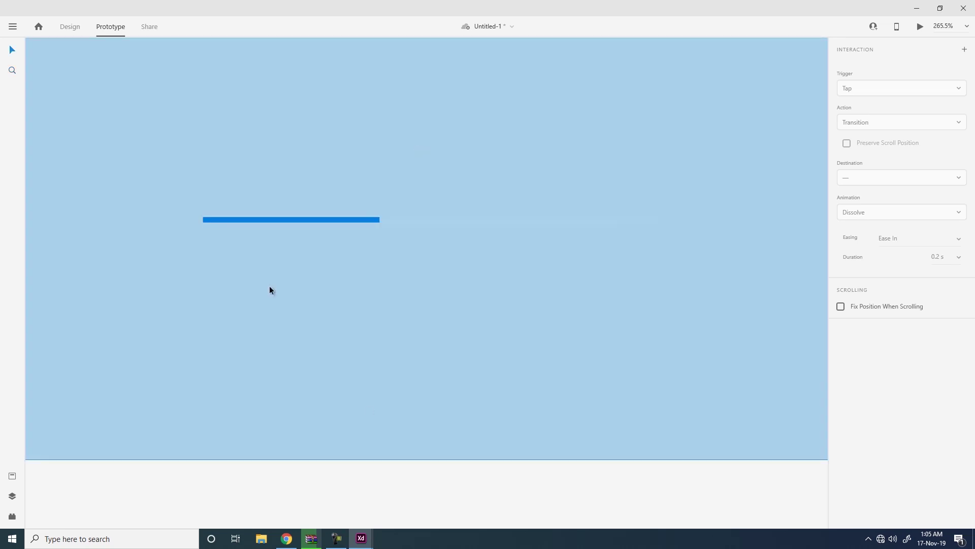
left_click(348, 221)
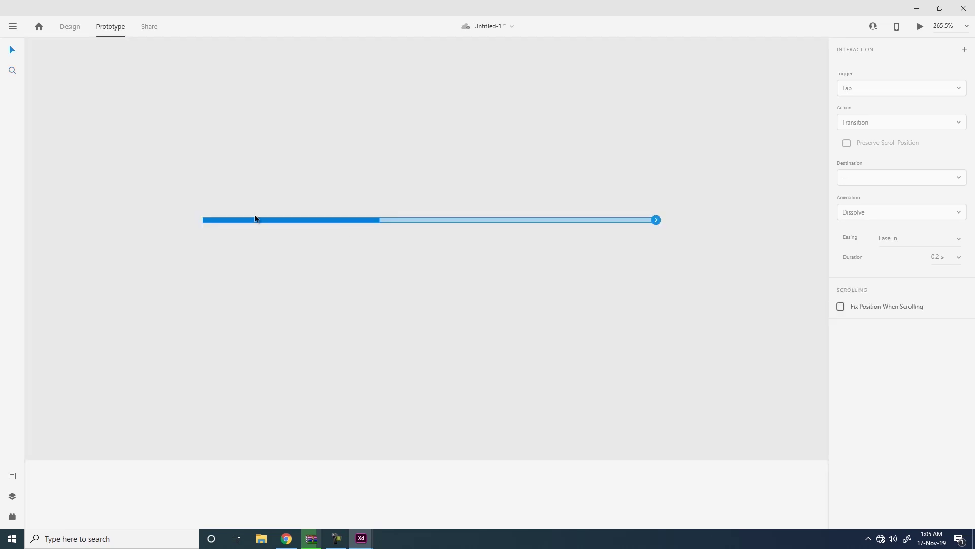
left_click(12, 497)
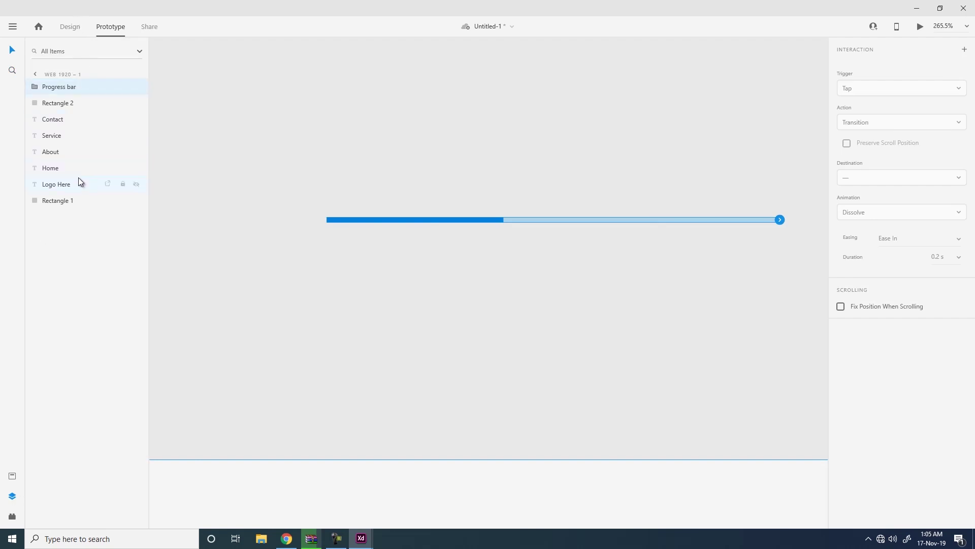
left_click(77, 109)
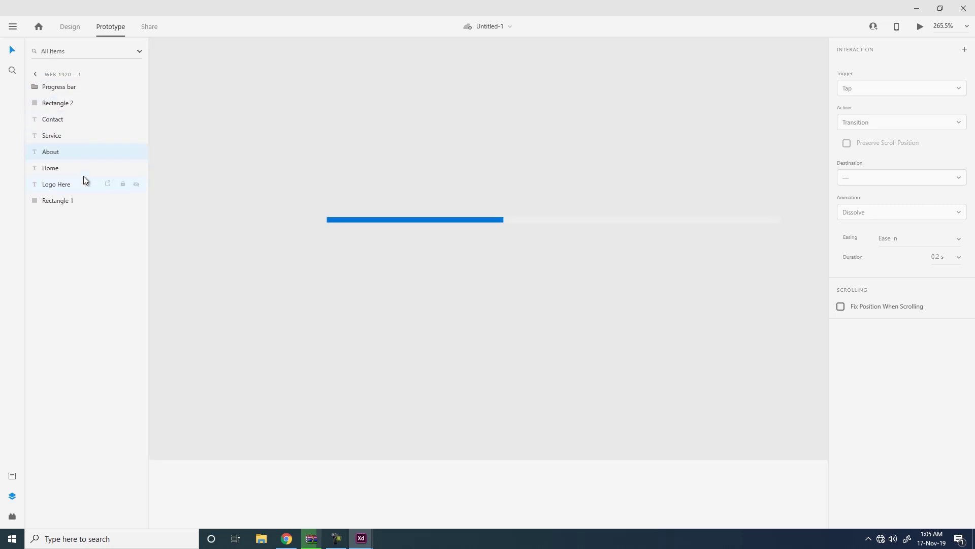
left_click(10, 517)
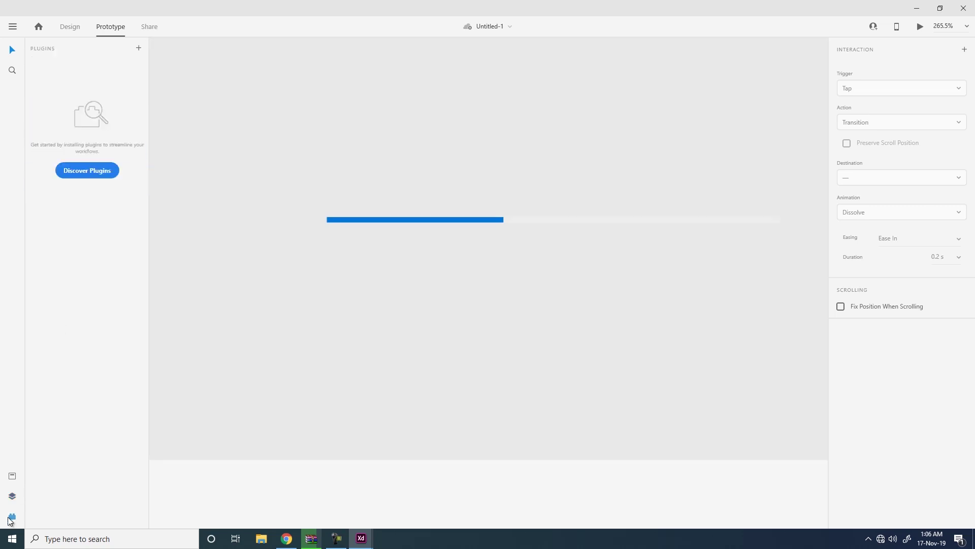
left_click(11, 478)
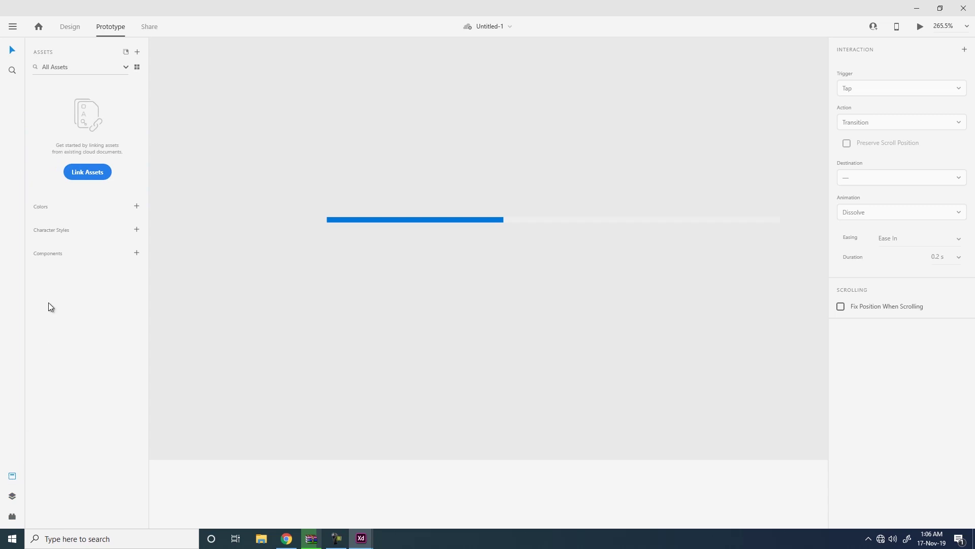
Ungroup the pasted progress bar into its separate parts on the Web 1920 page.
left_click(351, 223)
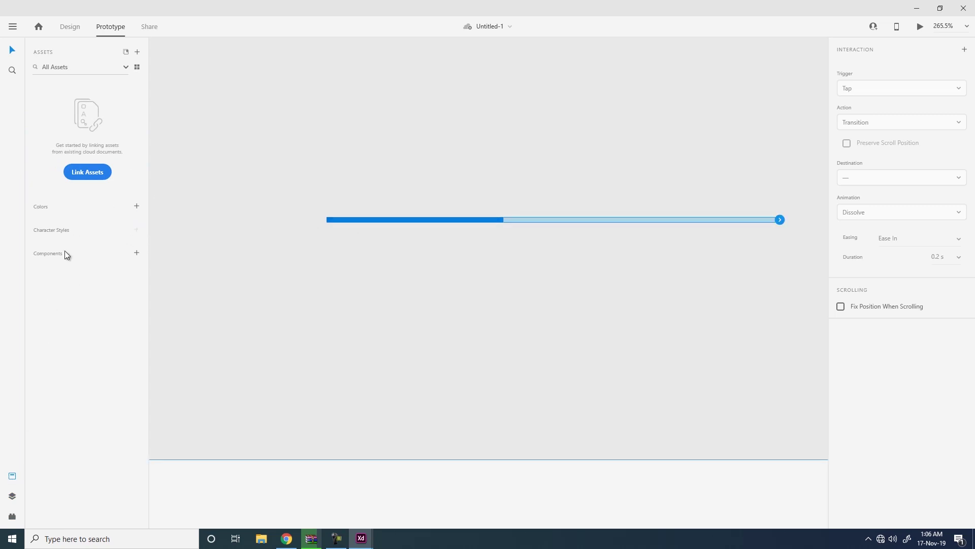
left_click(618, 219)
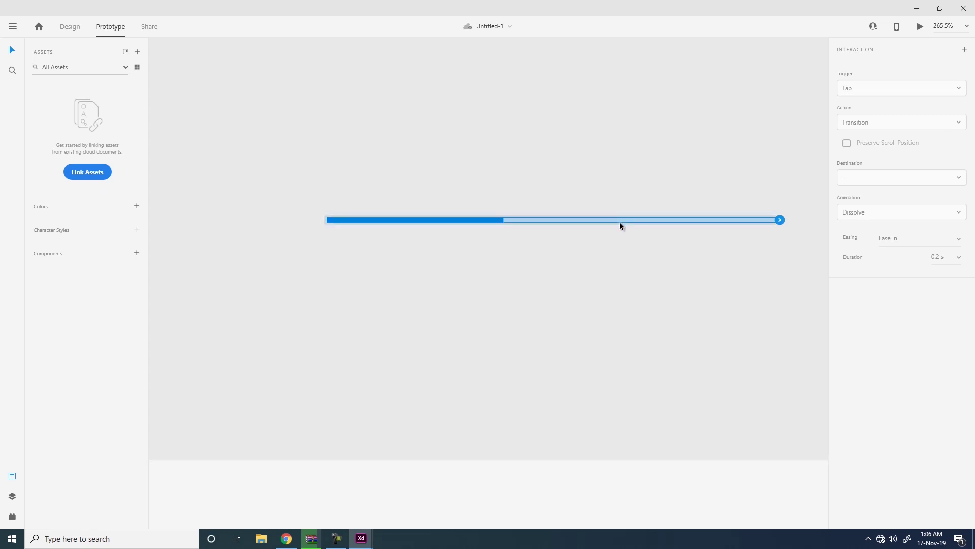
left_click(622, 233)
left_click(610, 219)
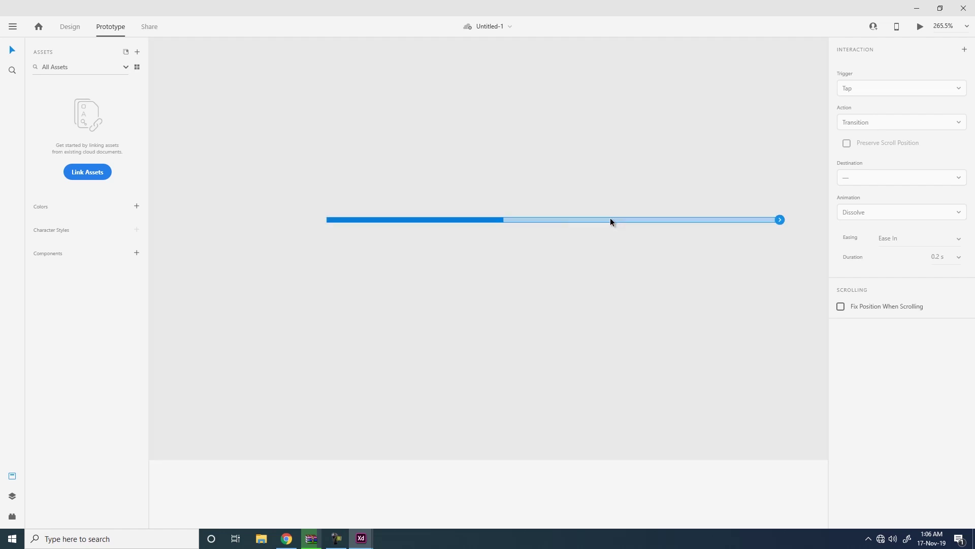
right_click(607, 219)
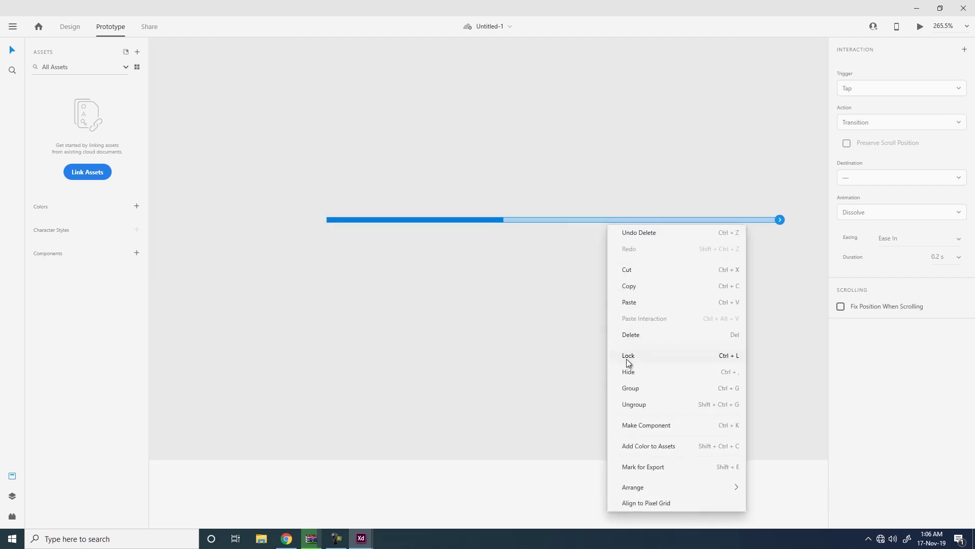
left_click(636, 405)
left_click(579, 325)
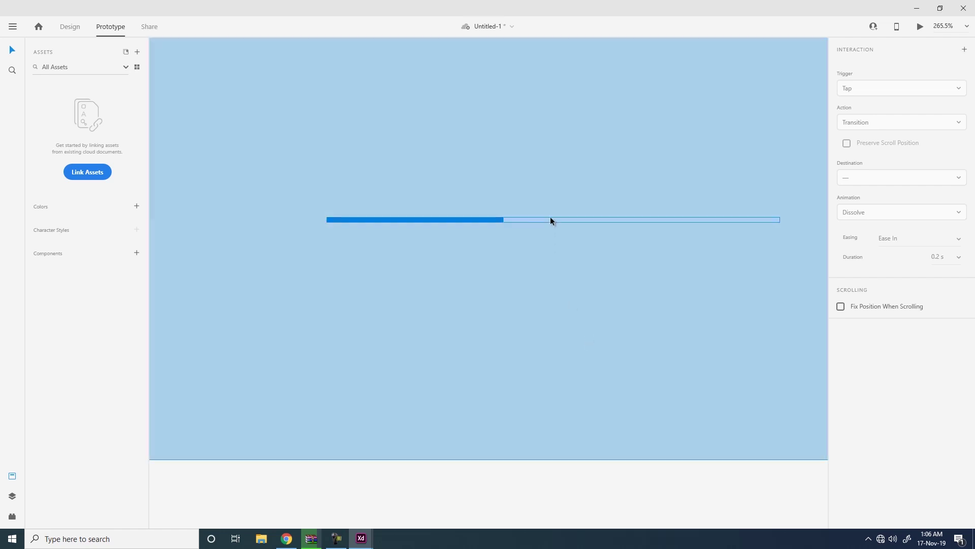
left_click(550, 216)
left_click(481, 353)
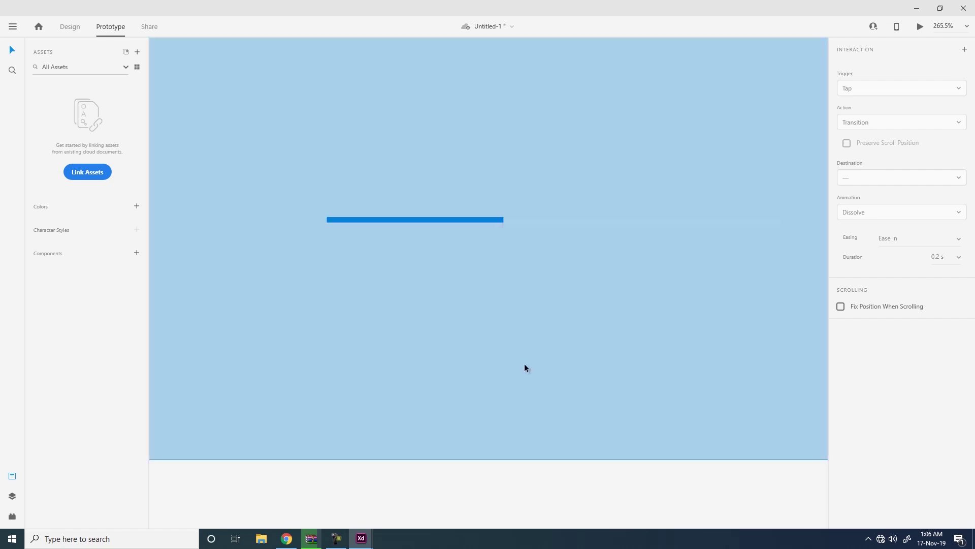
key("Escape")
key("ctrl+0")
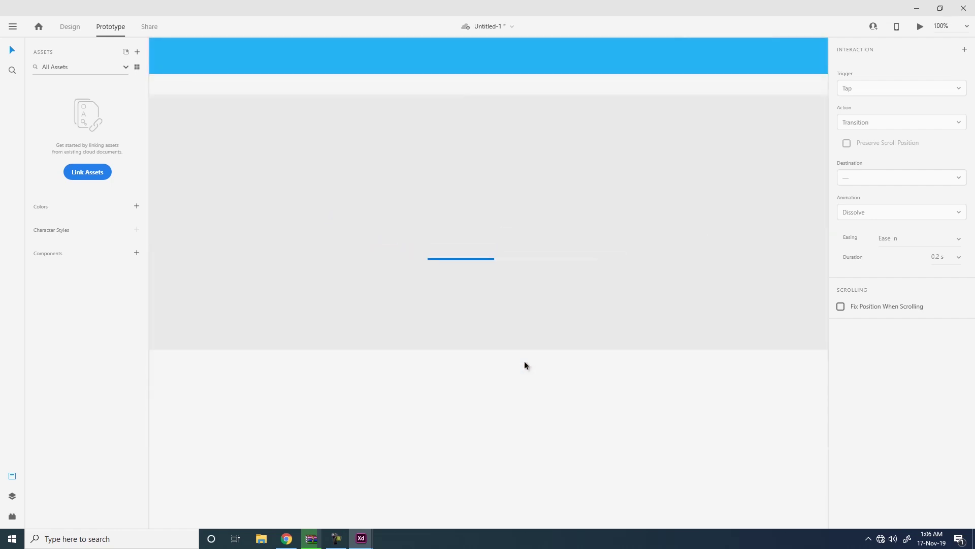
Select the full-width background track of the ungrouped progress bar and switch from Prototype to Design mode.
left_click(481, 332)
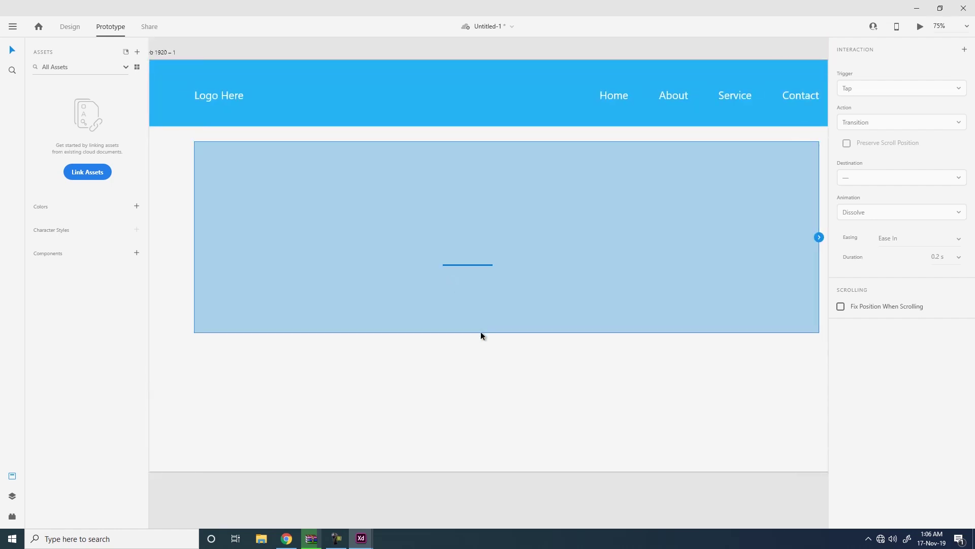
double_click(419, 311)
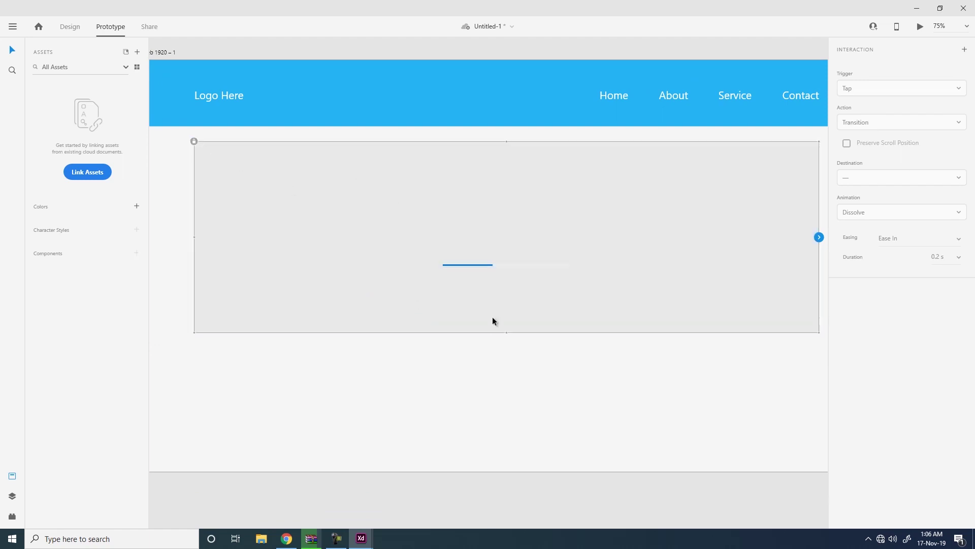
left_click(480, 264)
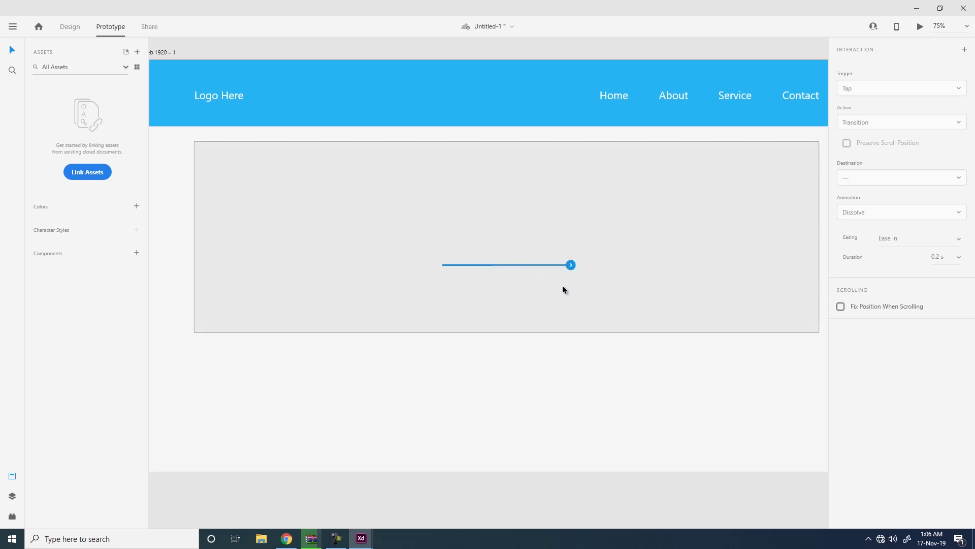
left_click_drag(546, 263, 607, 261)
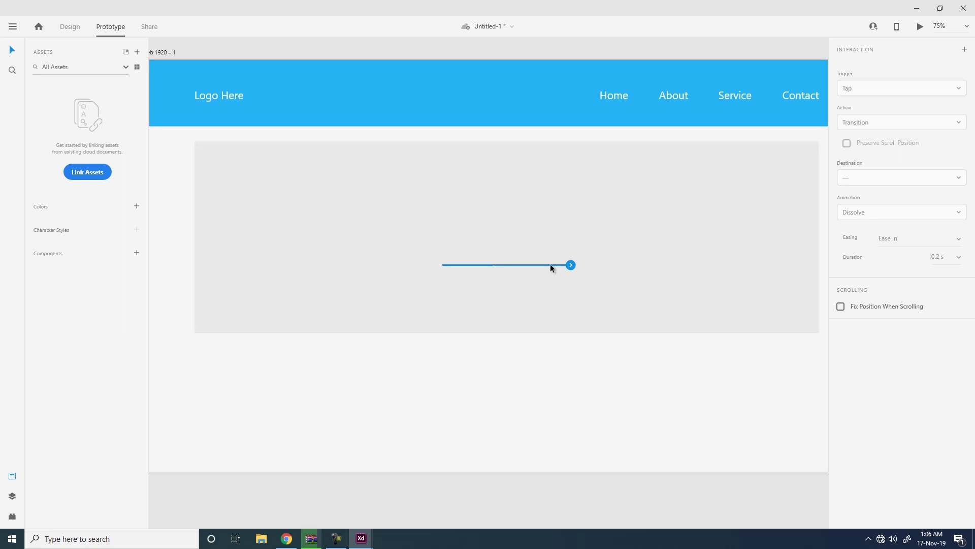
left_click(69, 26)
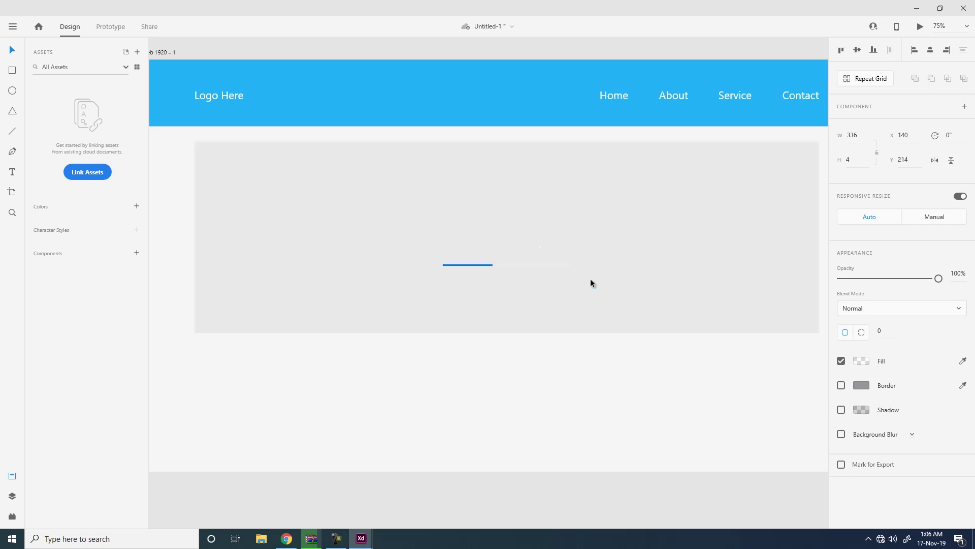
Check the border colour of the progress bar's background track and clear the selection.
left_click(859, 384)
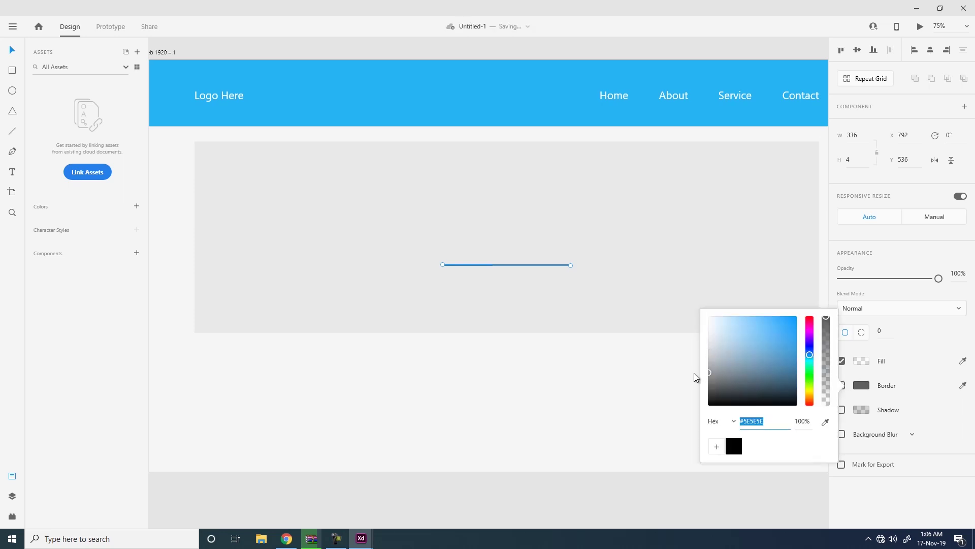
left_click(654, 282)
left_click(678, 289)
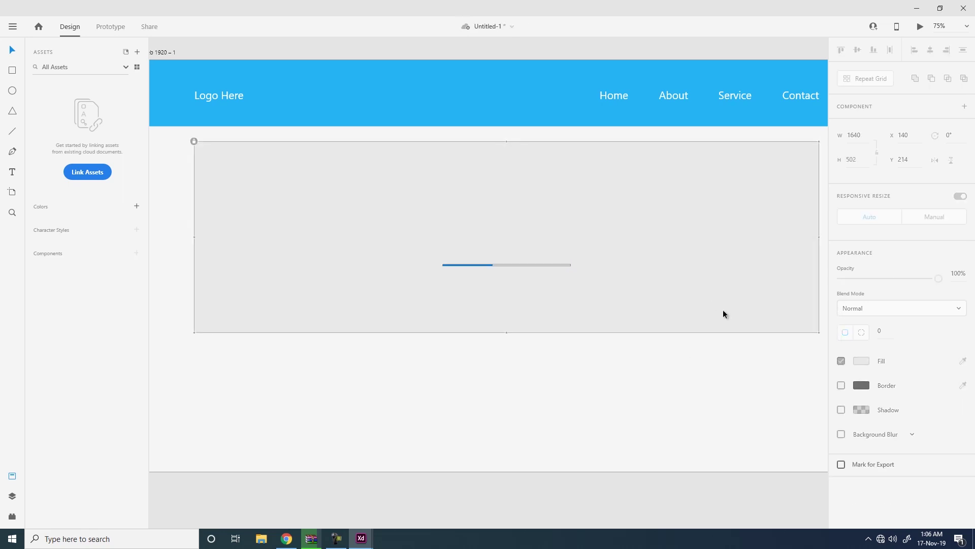
left_click(656, 348)
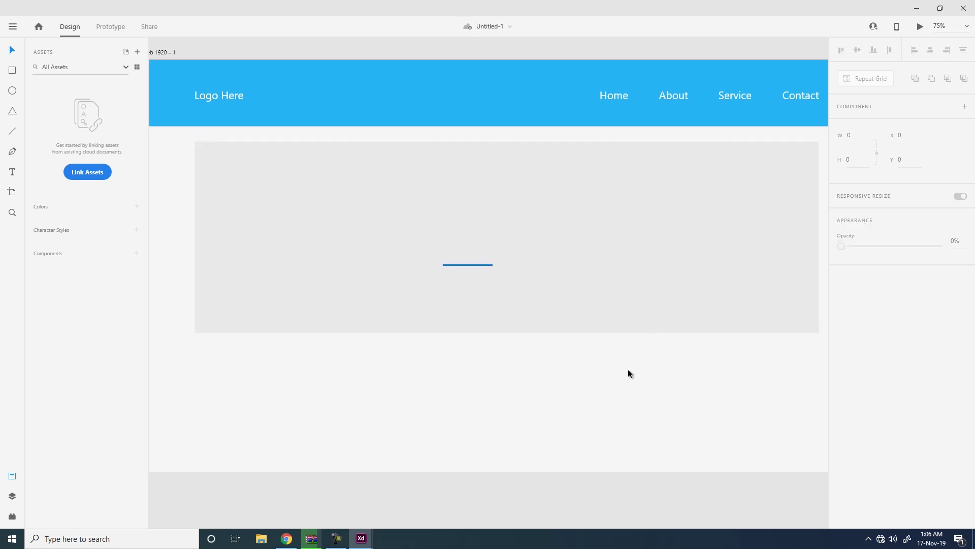
View the Web 1920 page in the desktop preview and close the preview window.
left_click(659, 268)
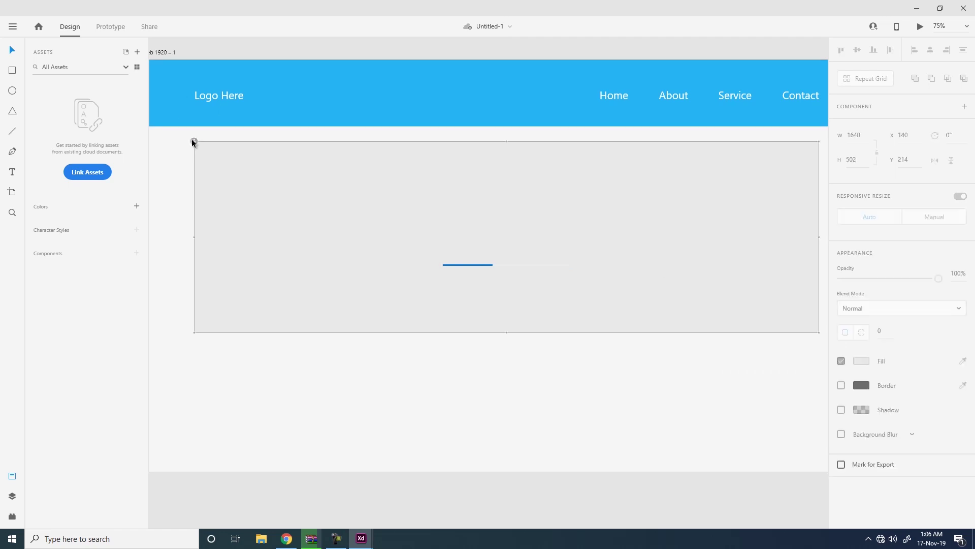
left_click(583, 384)
scroll(542, 331, "down", 2)
scroll(543, 331, "up", 2)
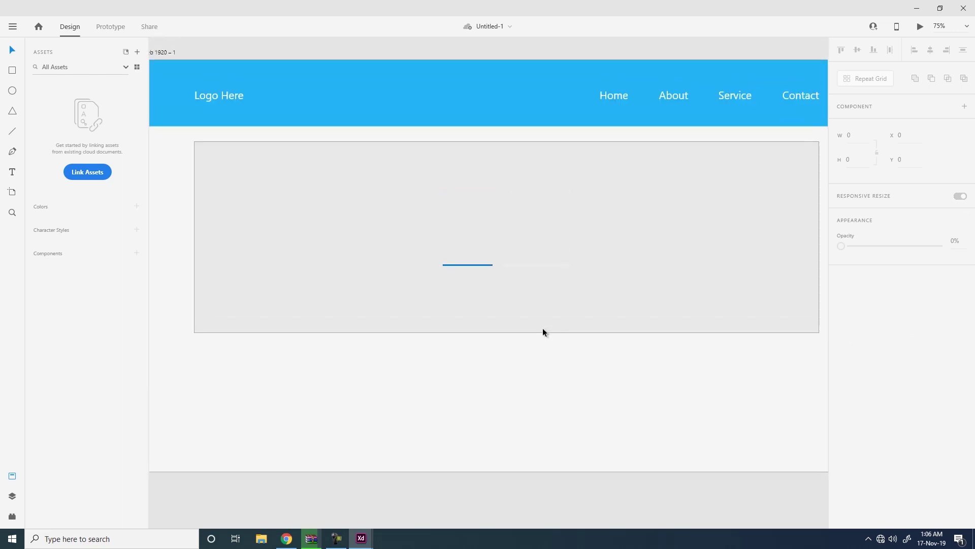
scroll(542, 327, "down", 3)
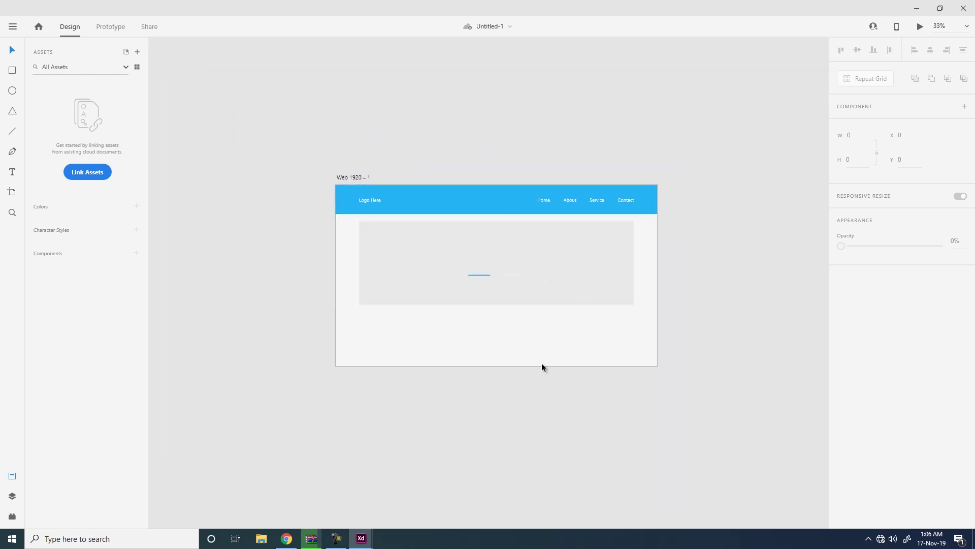
left_click(919, 28)
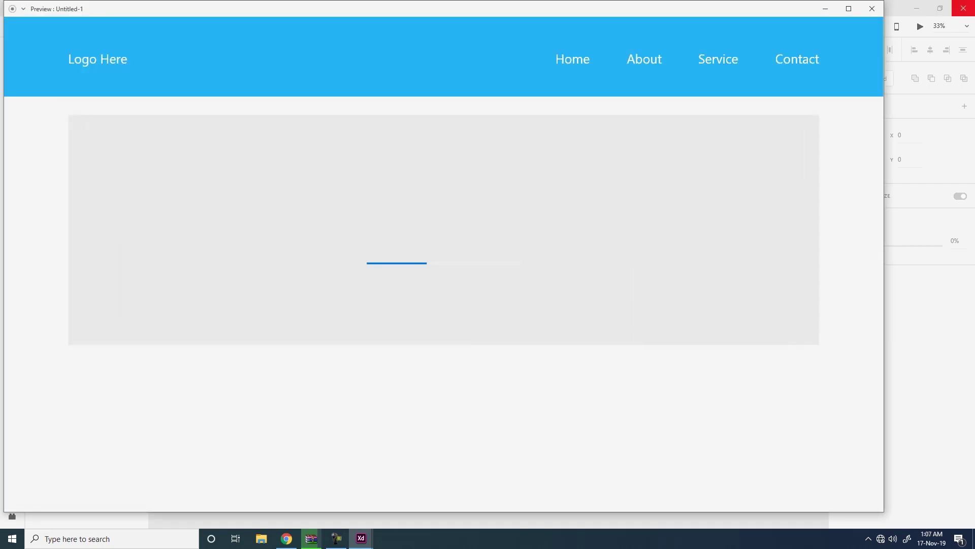
left_click(879, 13)
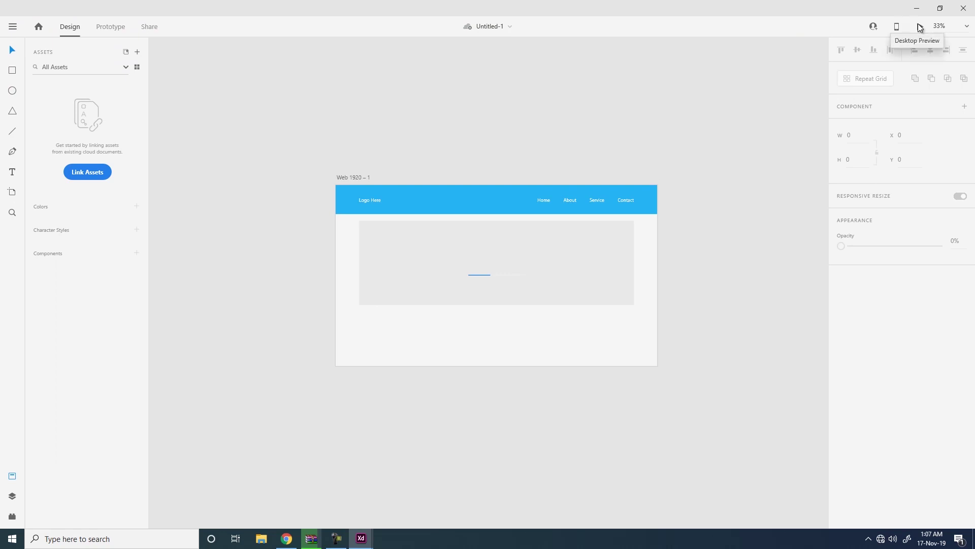
Keep the Web 1920 artboard's scrolling on Vertical and extend its height downward to about 1907 px.
left_click(623, 329)
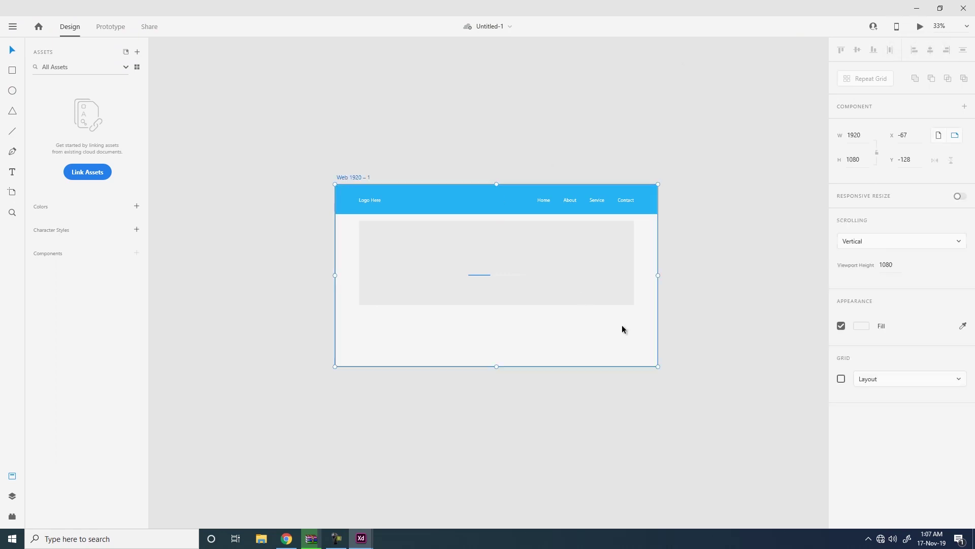
left_click(877, 240)
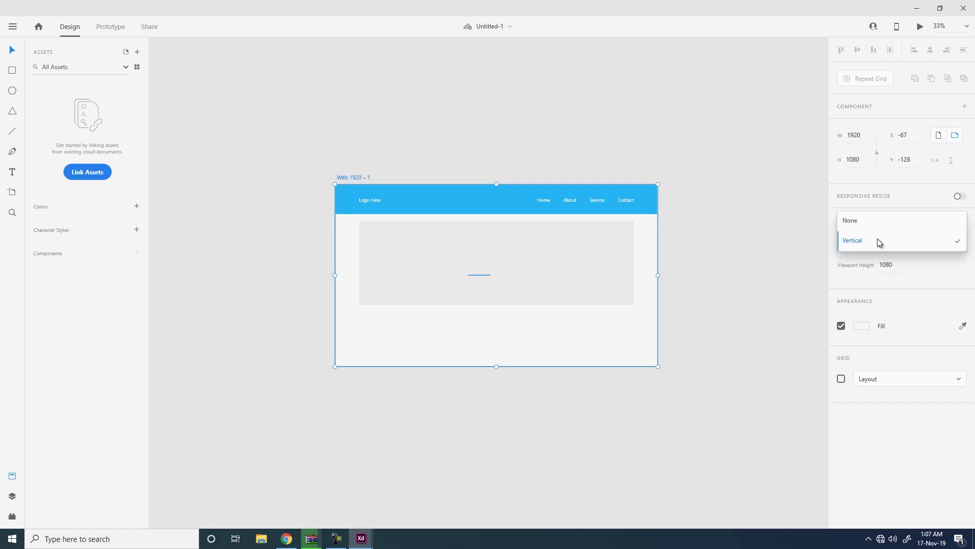
left_click(877, 240)
left_click_drag(496, 367, 496, 505)
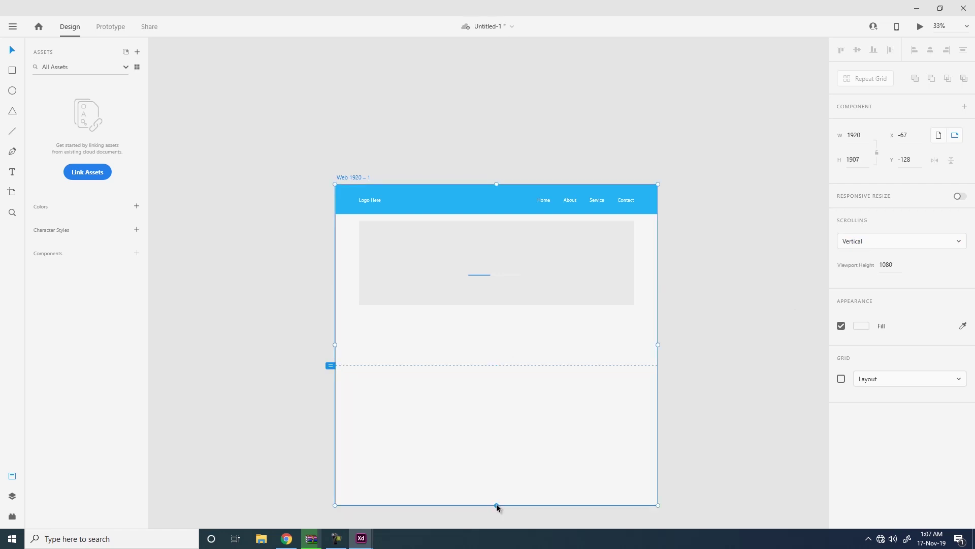
left_click(694, 225)
Unlock the grey image placeholder and place a copy straight below it in the lower part of the extended artboard.
left_click(455, 297)
left_click(468, 340)
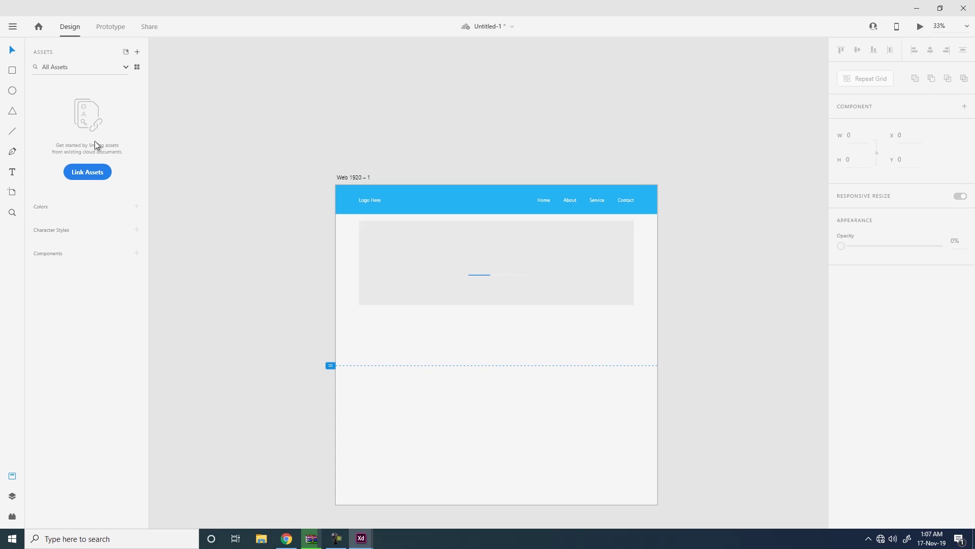
left_click(390, 266)
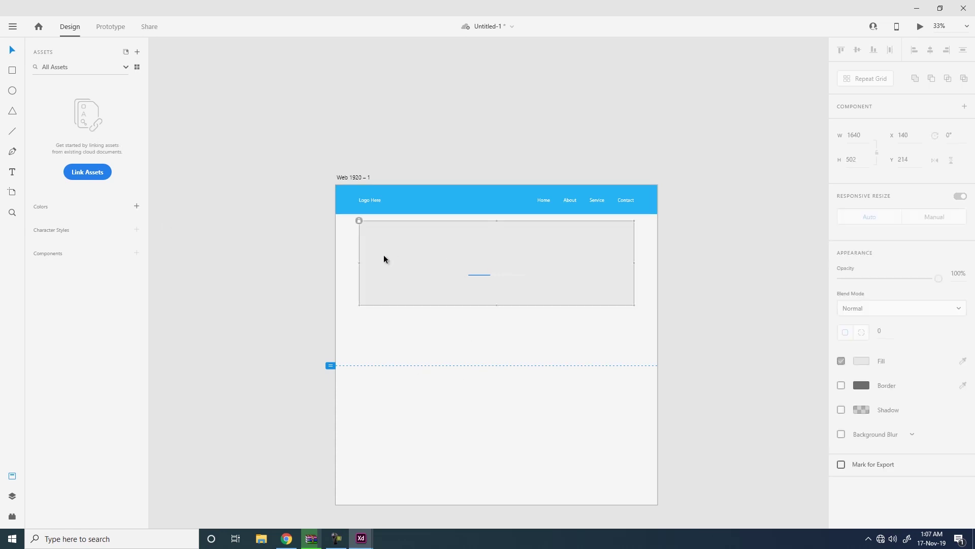
left_click_drag(395, 248, 410, 422)
left_click(718, 246)
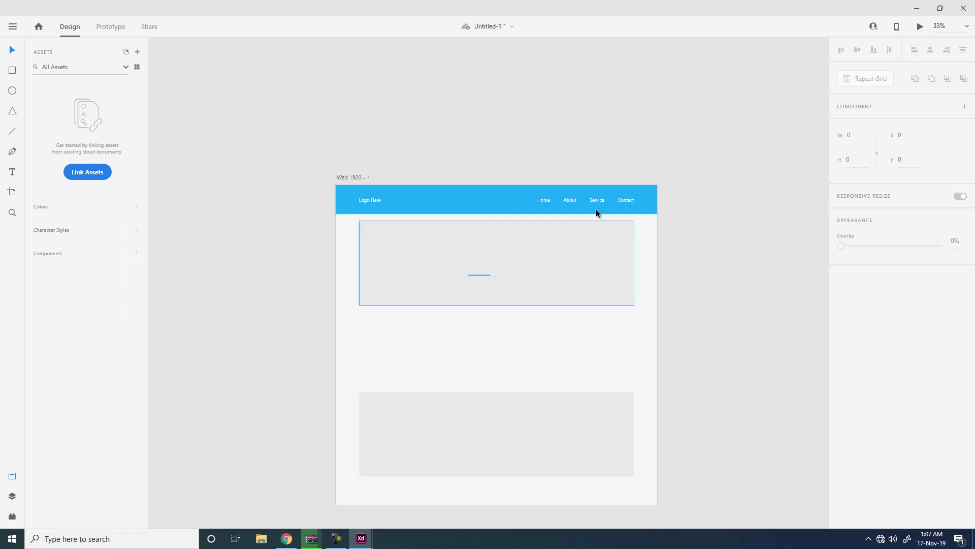
Test vertical scrolling of the extended page in the desktop preview and close the preview.
left_click(919, 28)
scroll(595, 281, "down", 6)
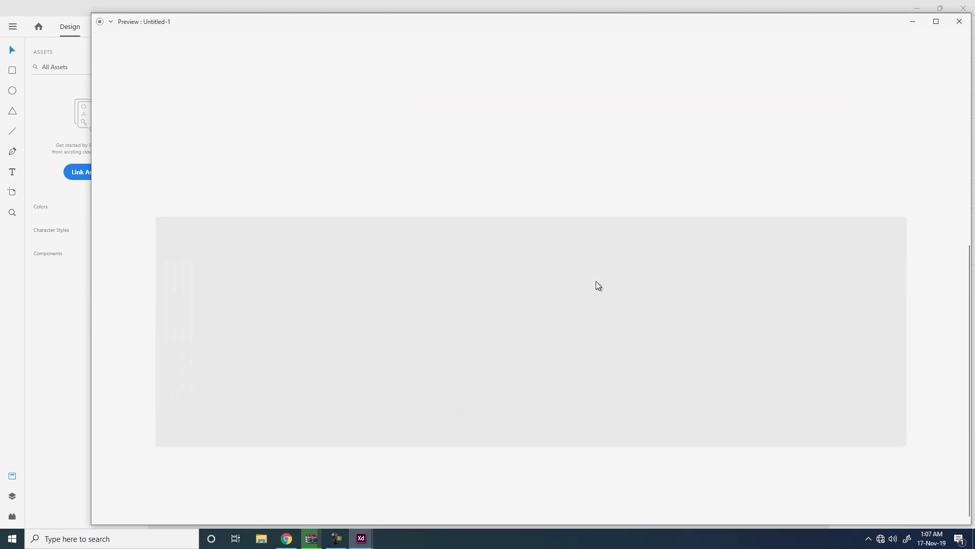
scroll(595, 281, "up", 6)
scroll(597, 284, "down", 5)
scroll(597, 284, "up", 5)
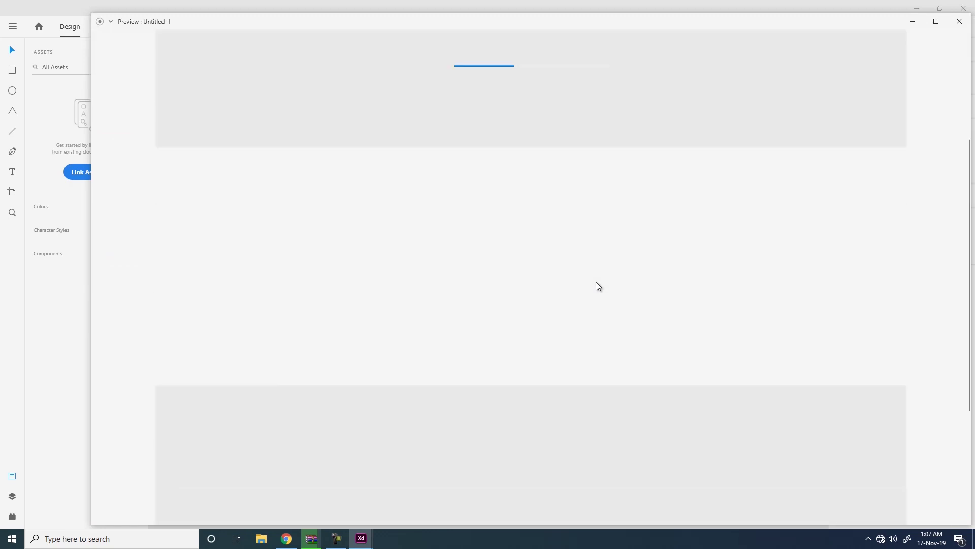
left_click(962, 22)
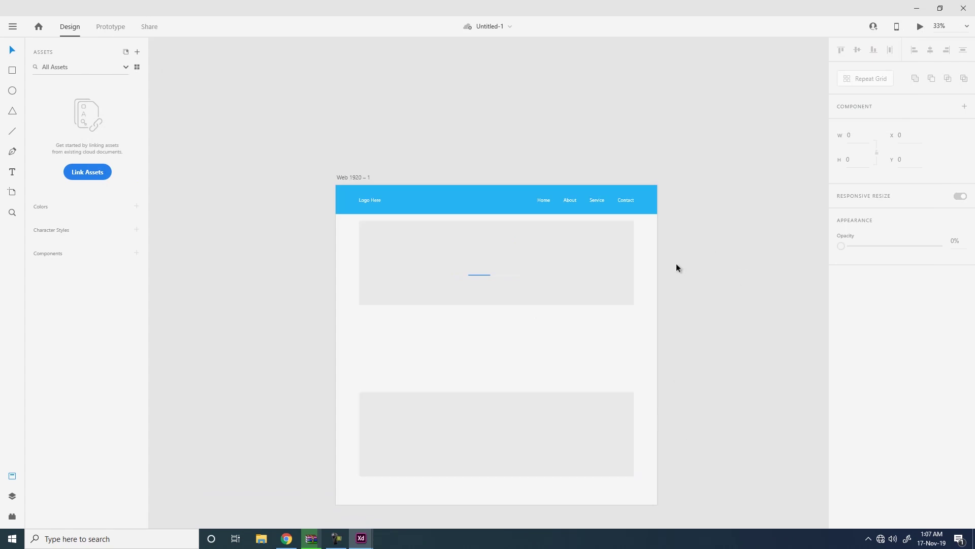
Review the Save As location options for Untitled-1, choosing Your Computer, and cancel the save.
left_click_drag(526, 332, 521, 330)
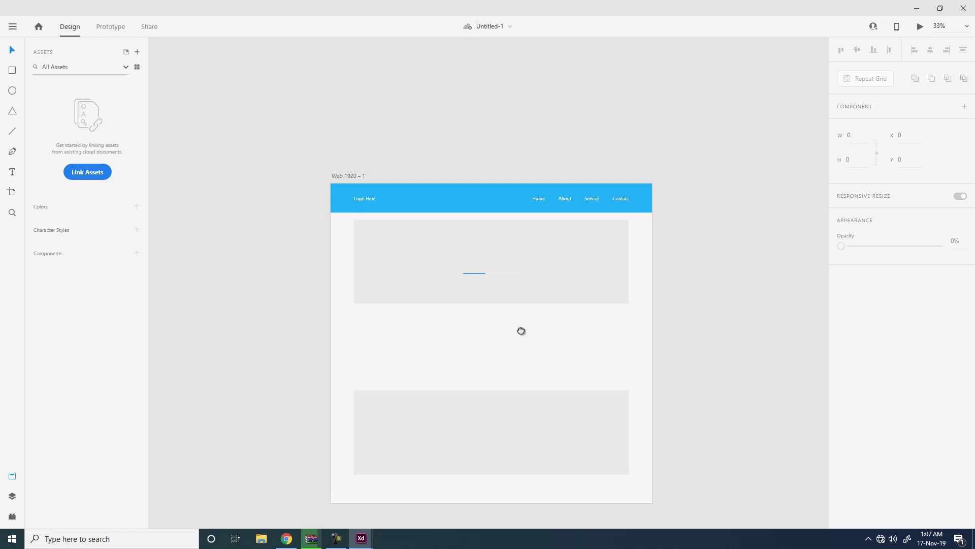
left_click_drag(521, 331, 510, 273)
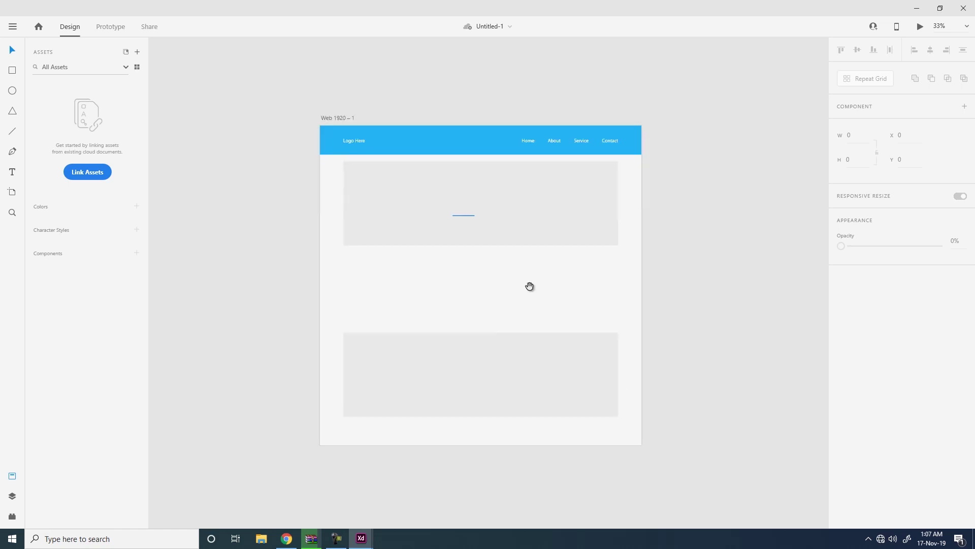
left_click(13, 27)
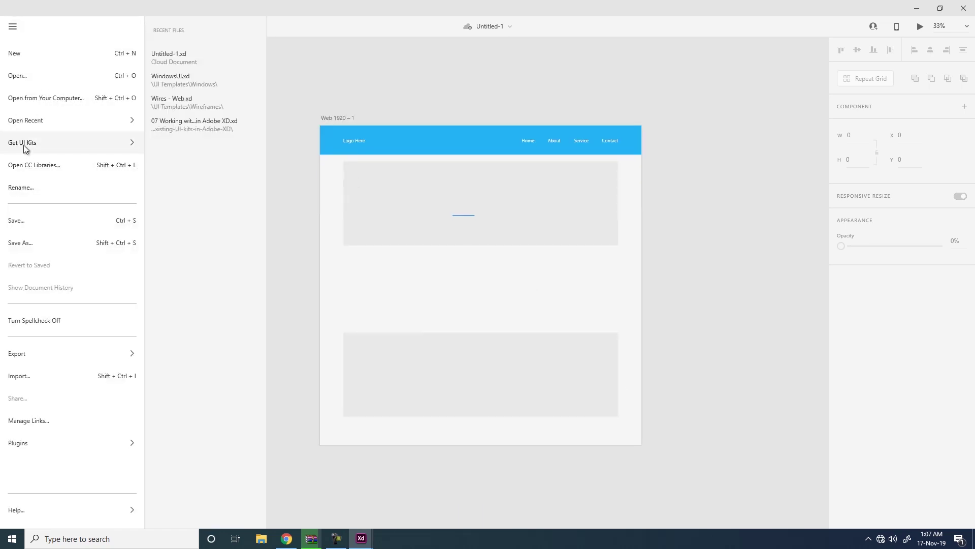
left_click(89, 241)
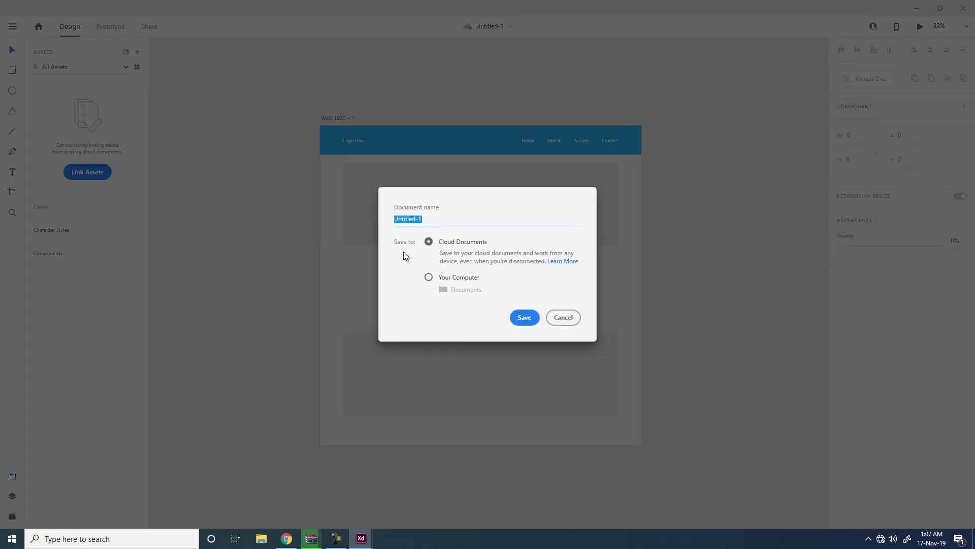
left_click(450, 278)
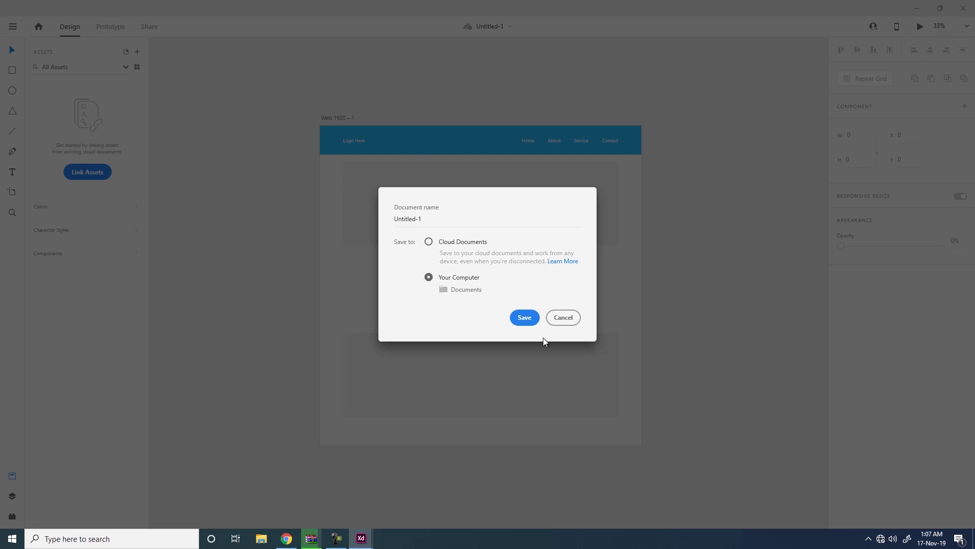
left_click(559, 321)
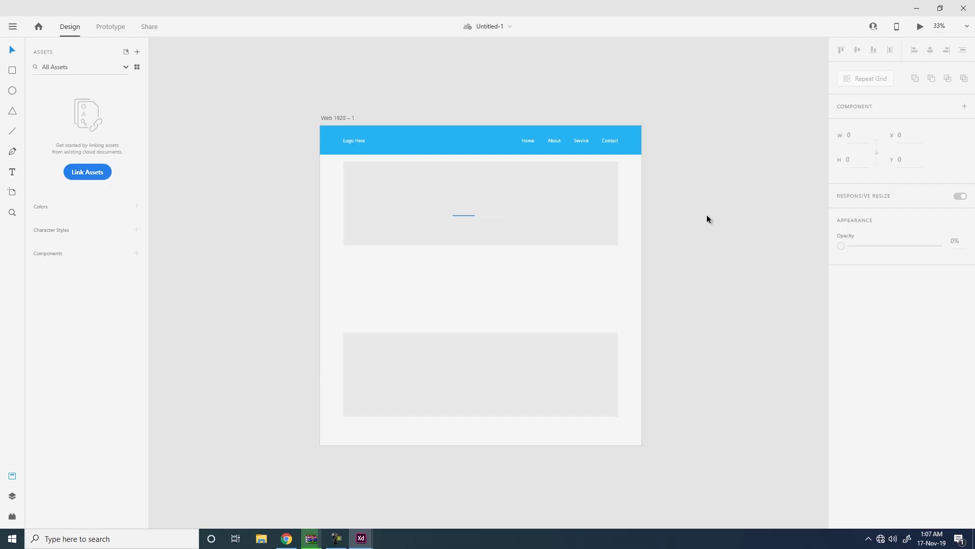